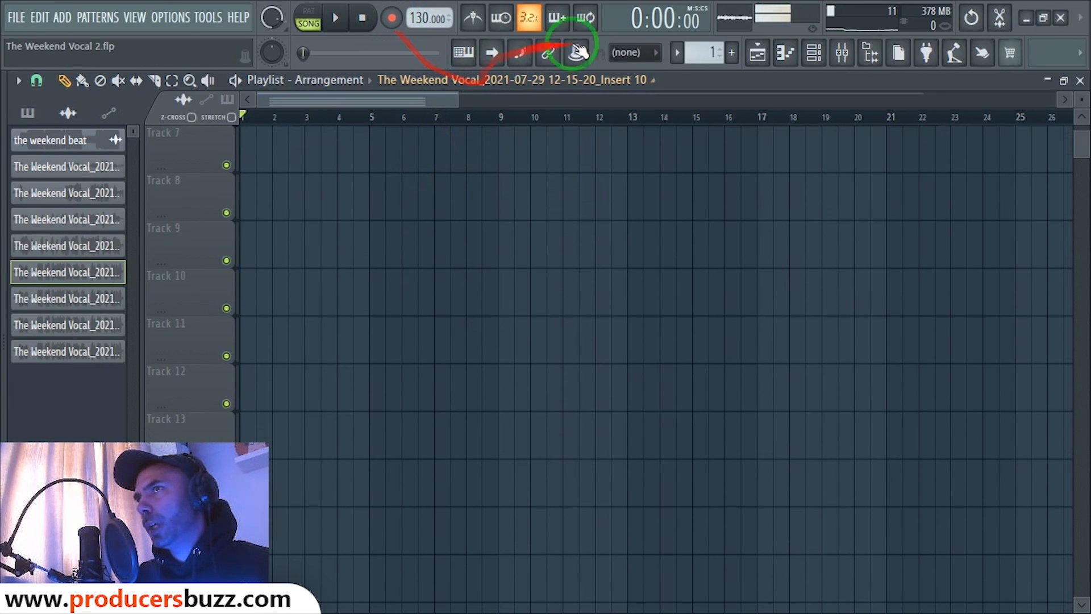
Load the Vocal preset into the Fruity Multiband Compressor on the main rec mixer insert
click(842, 52)
click(219, 179)
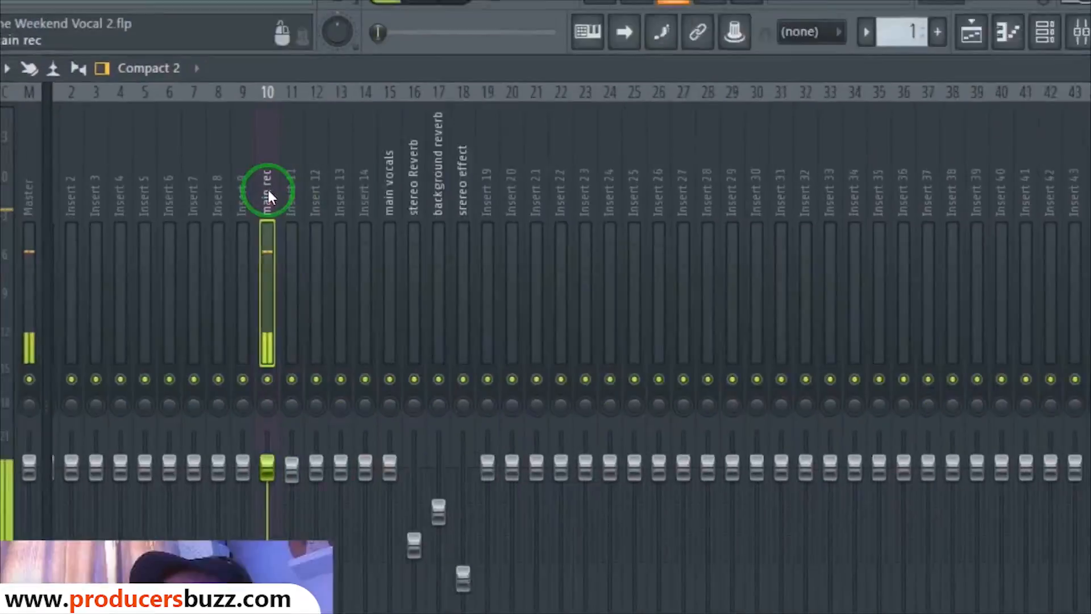
drag(217, 192, 868, 167)
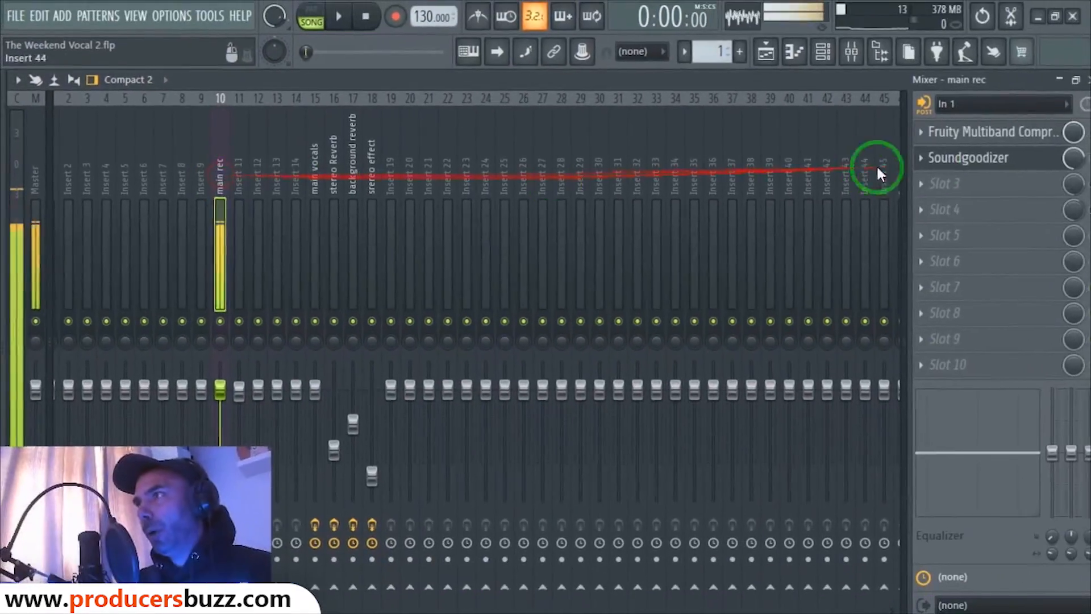
click(983, 132)
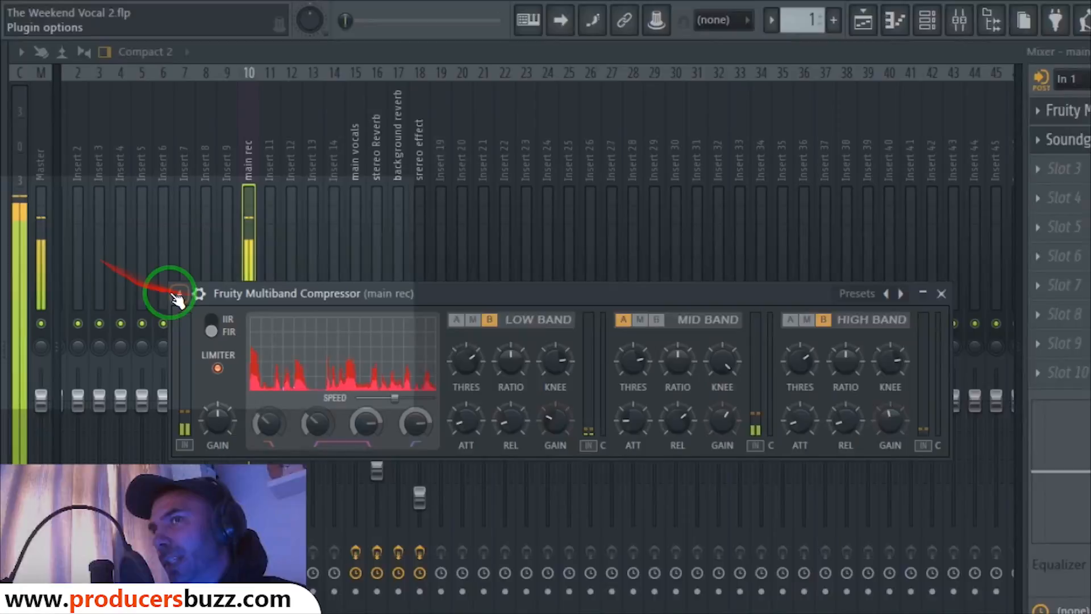
click(159, 292)
click(206, 287)
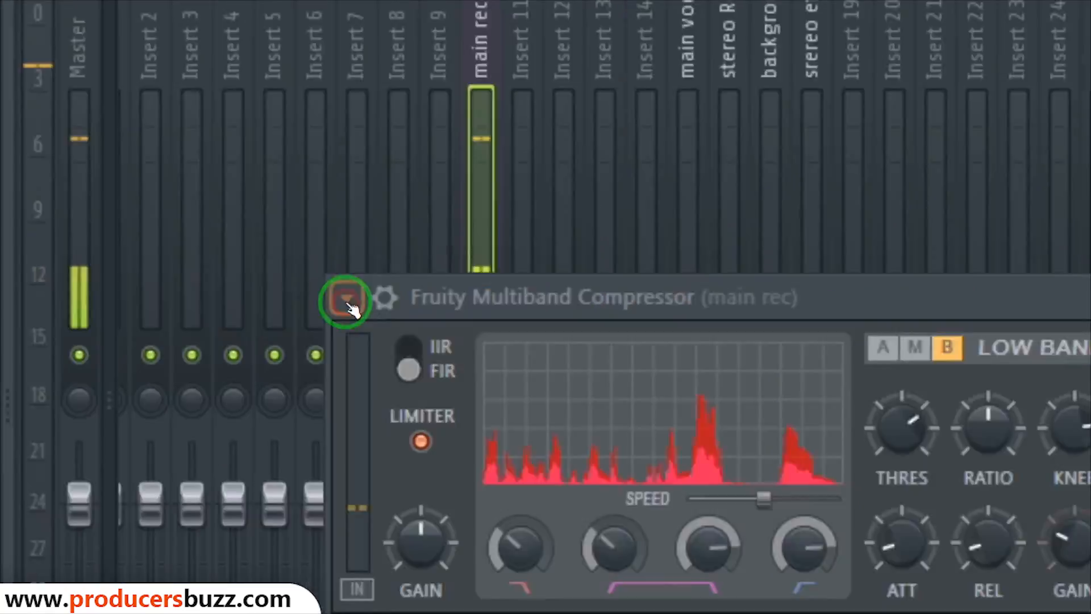
click(453, 325)
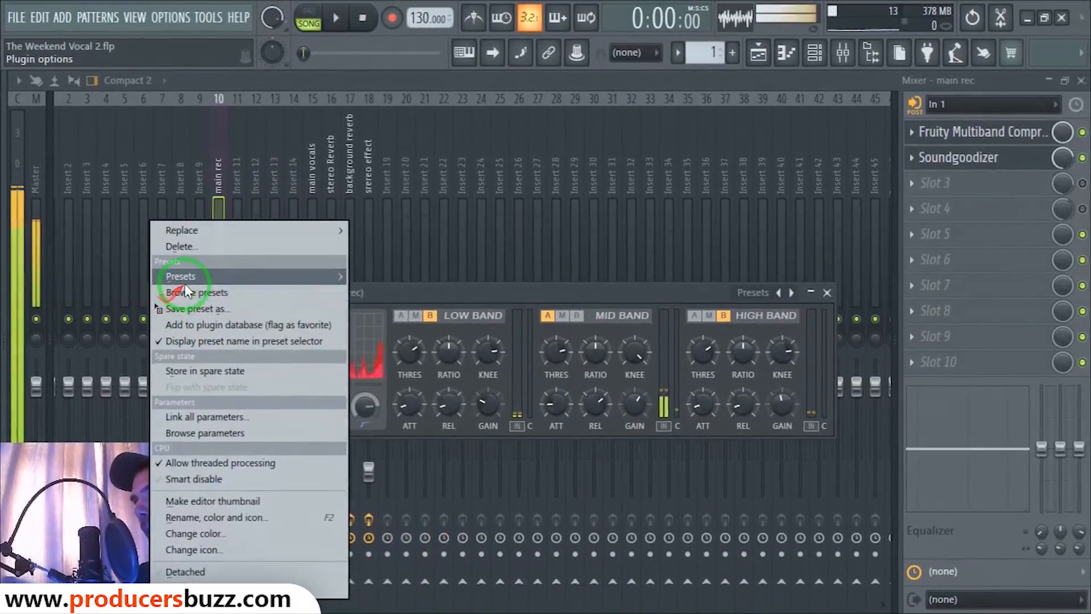
mouse_move(185, 281)
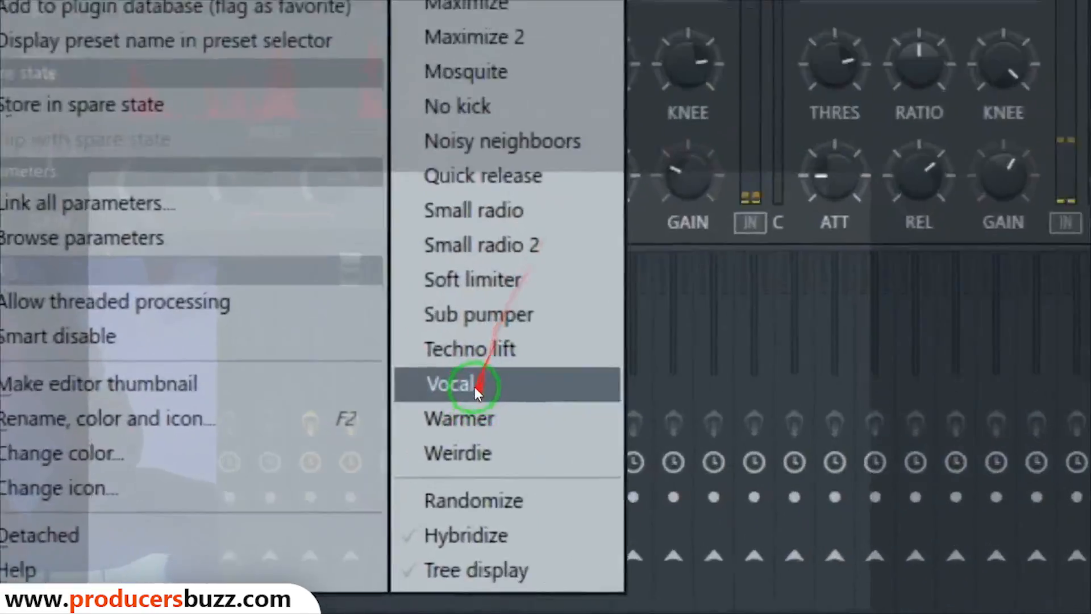
click(474, 387)
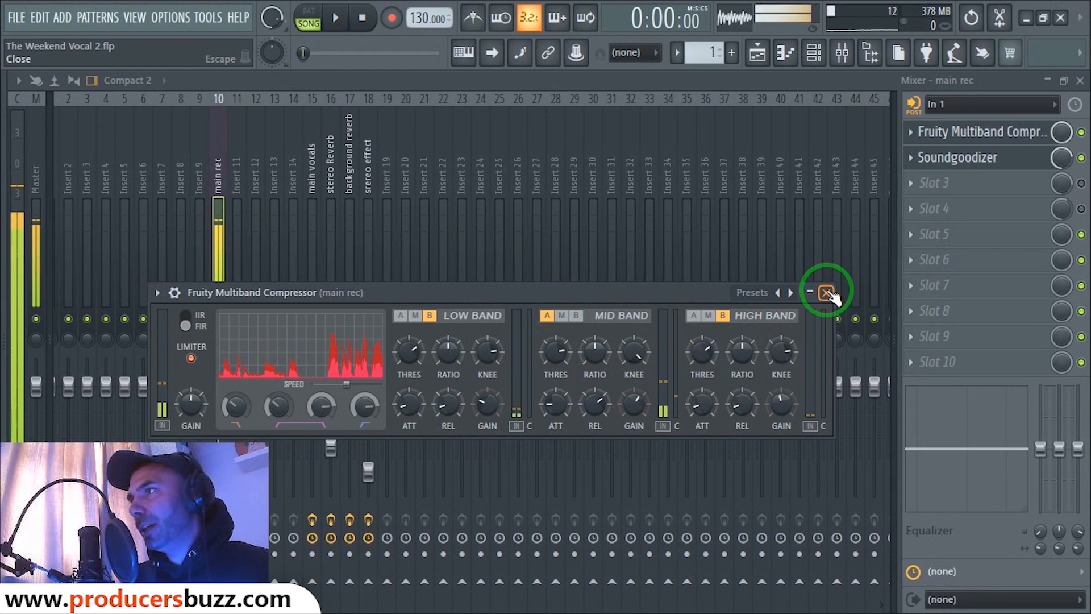
Audition the Soundgoodizer modes on the main rec insert, settle on mode C and close the plugin
click(993, 158)
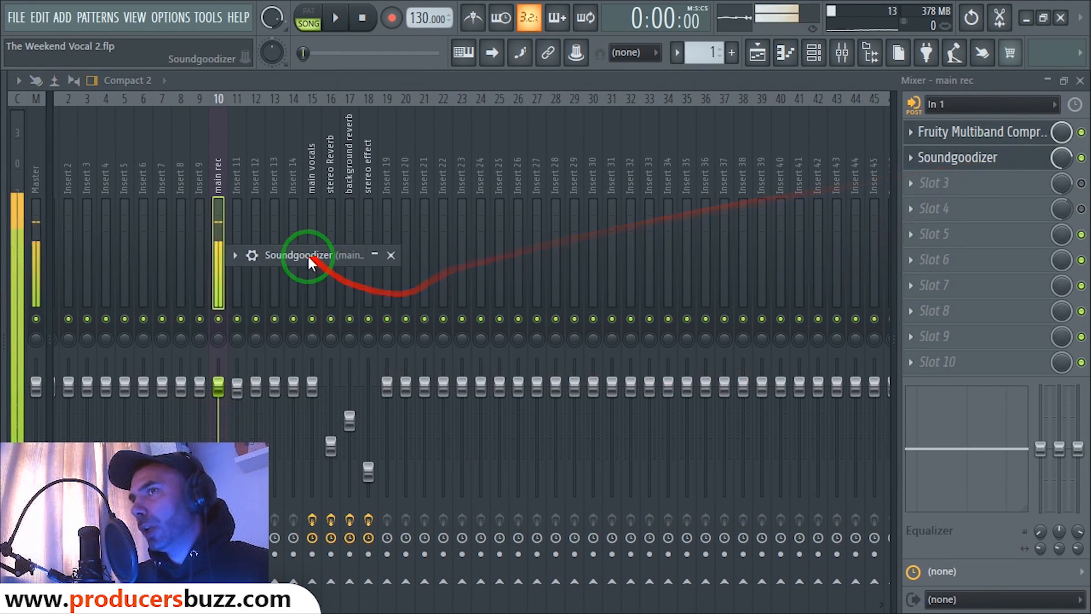
drag(350, 256, 631, 177)
click(581, 399)
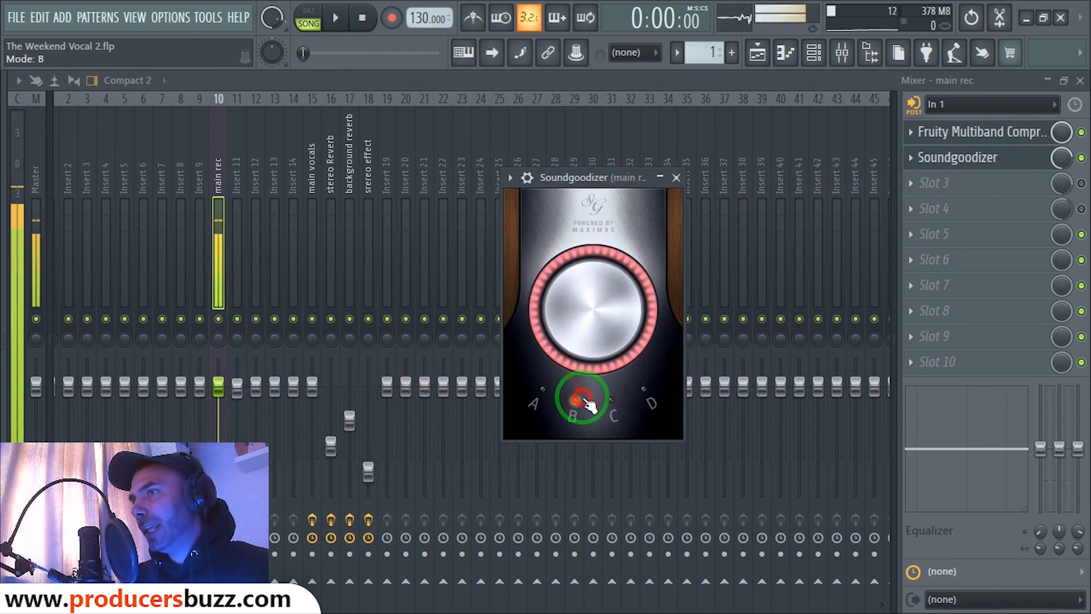
click(549, 401)
click(612, 401)
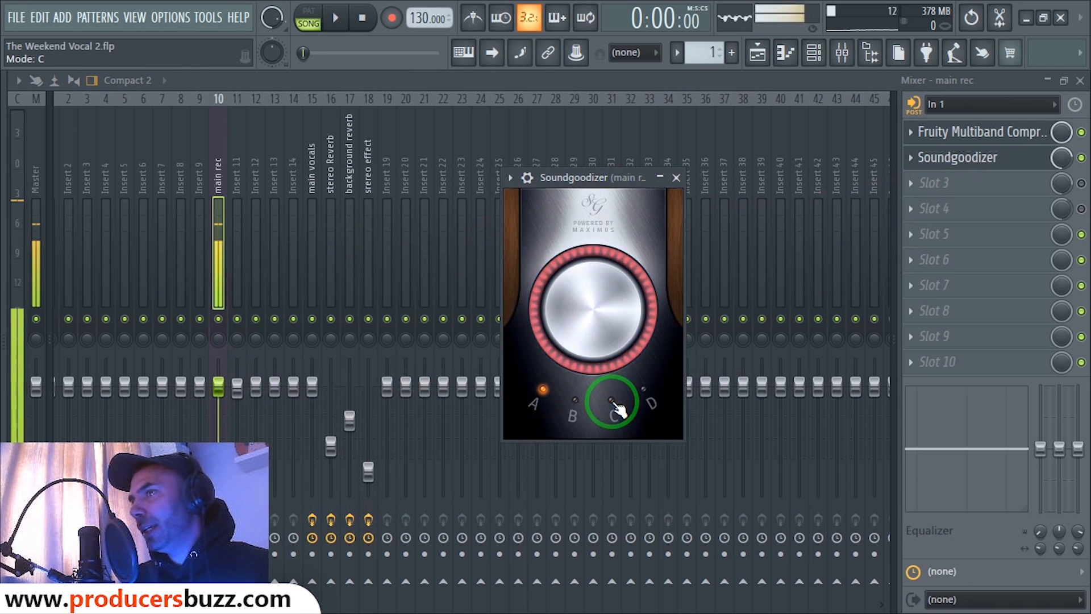
click(642, 391)
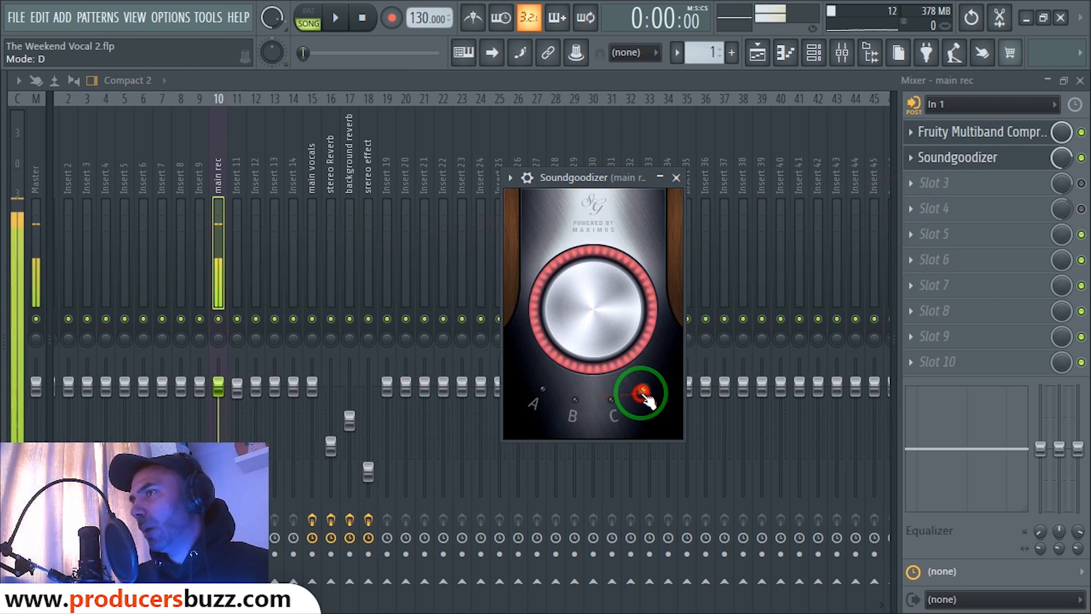
click(618, 410)
click(677, 177)
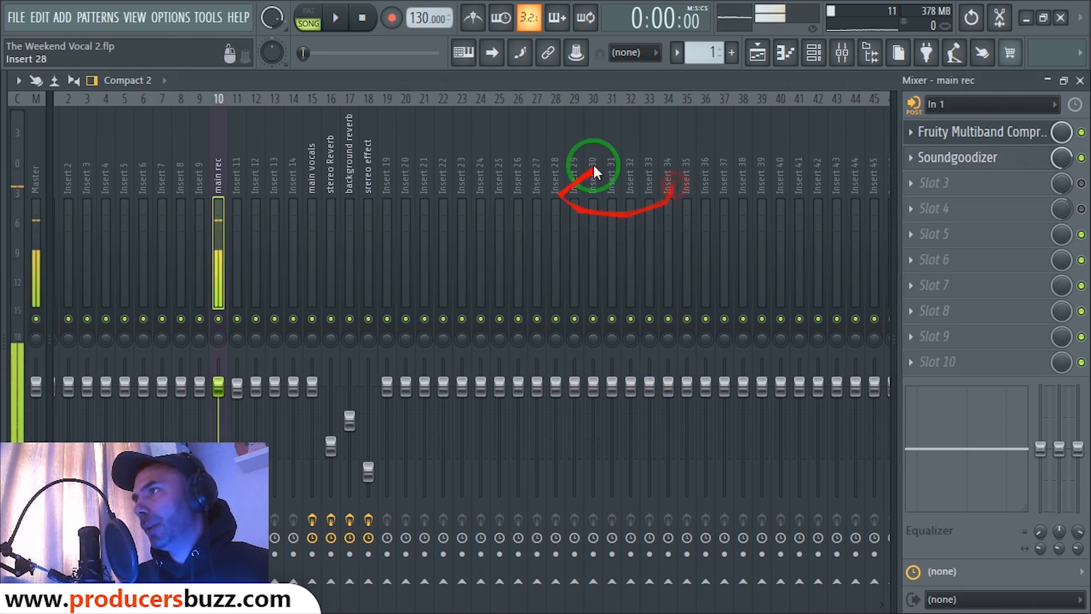
Compare the main rec input with the Fruity Multiband Compressor bypassed and enabled, and return to the playlist
click(1081, 133)
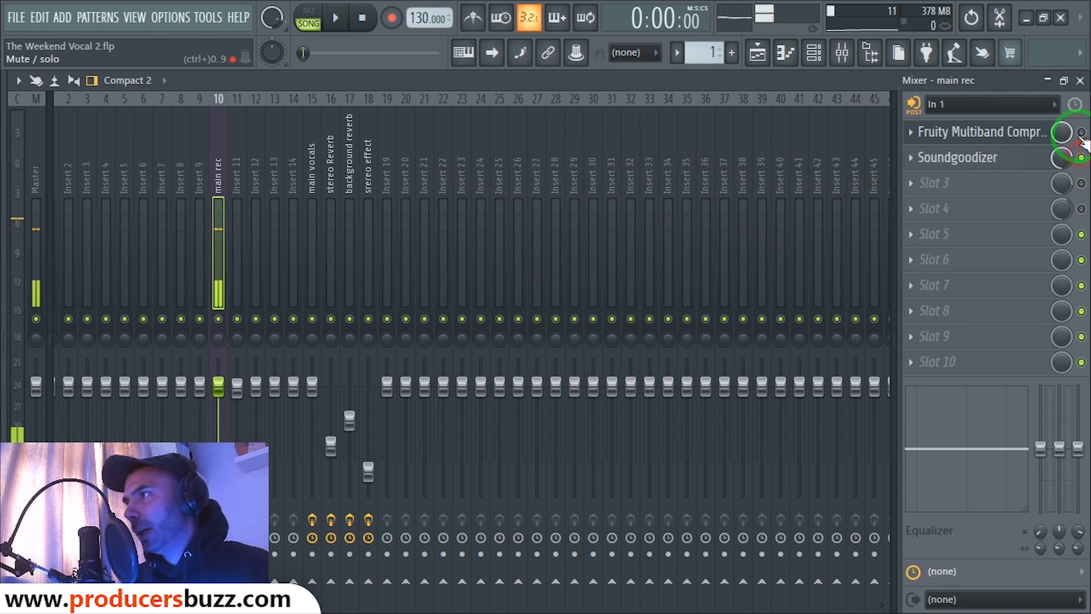
click(1081, 132)
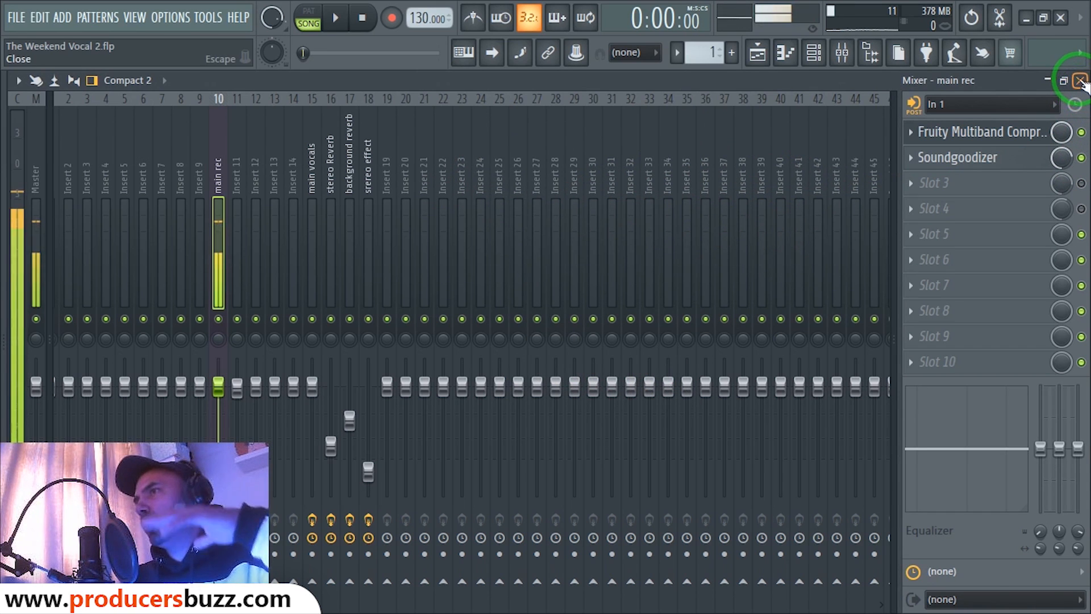
click(1081, 81)
click(365, 99)
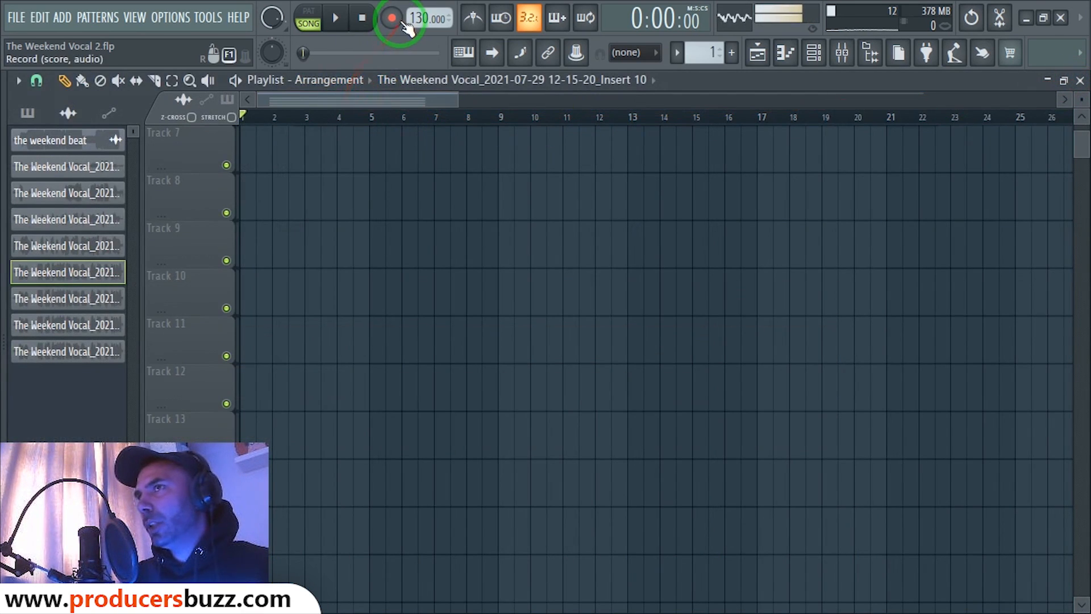
Widen the browser in the mixer view, arm the main rec insert for recording and return to the playlist
click(841, 53)
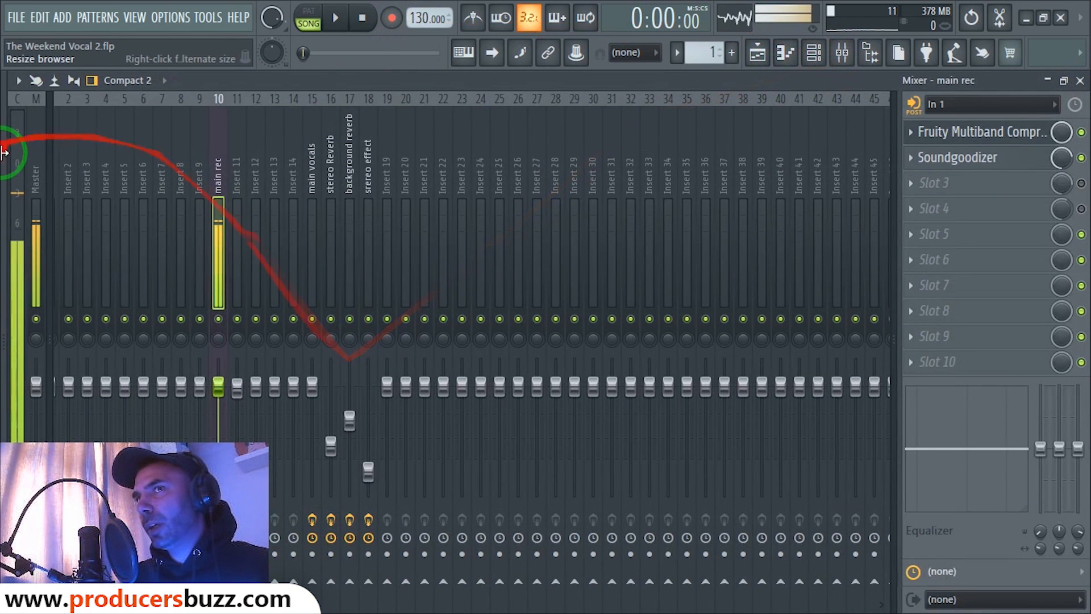
drag(6, 169, 243, 178)
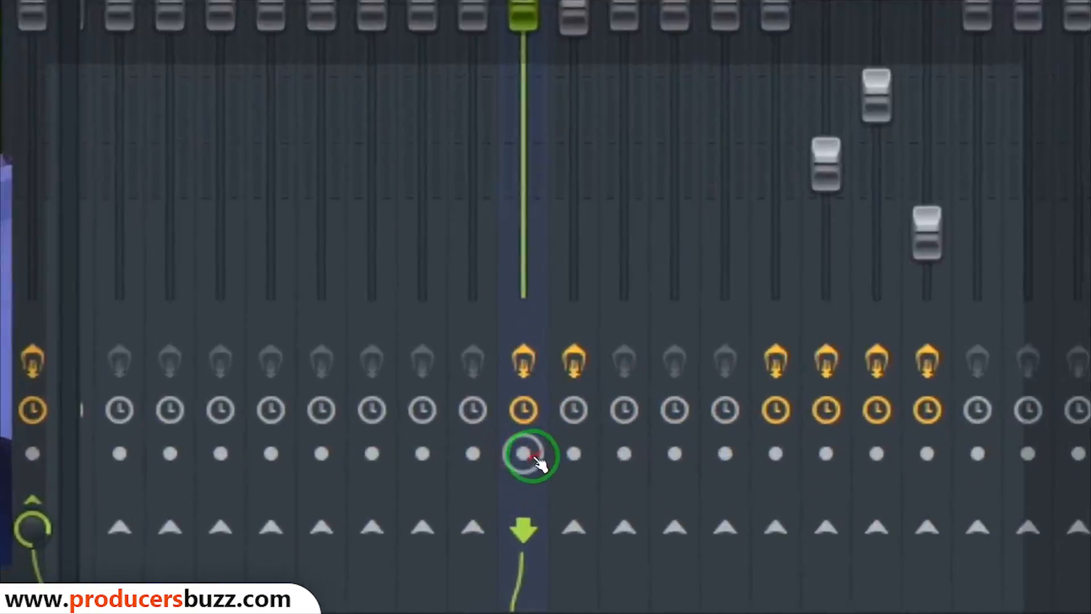
click(459, 553)
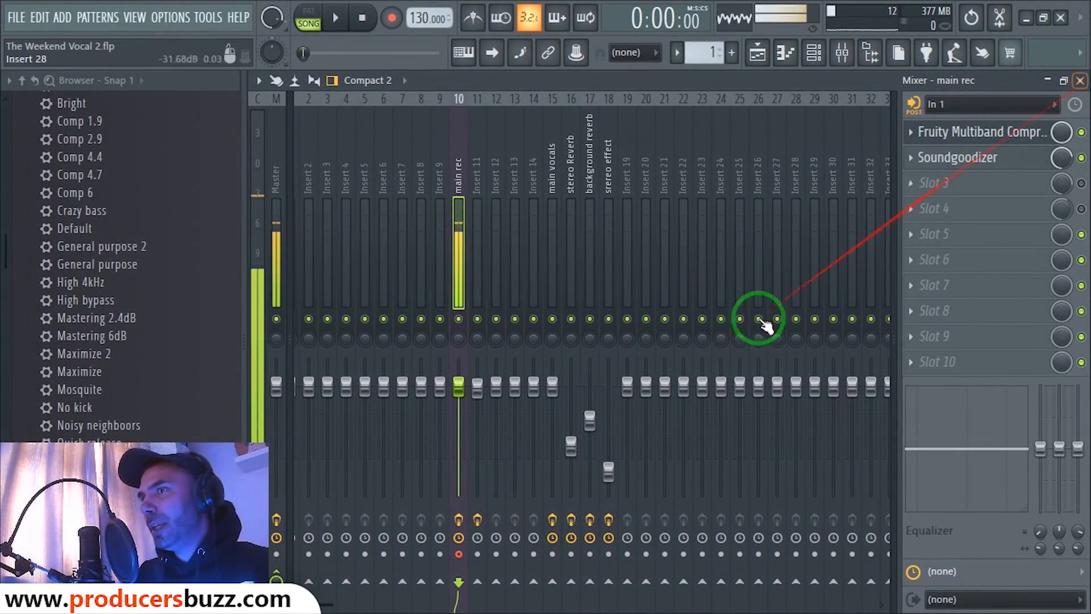
click(1079, 80)
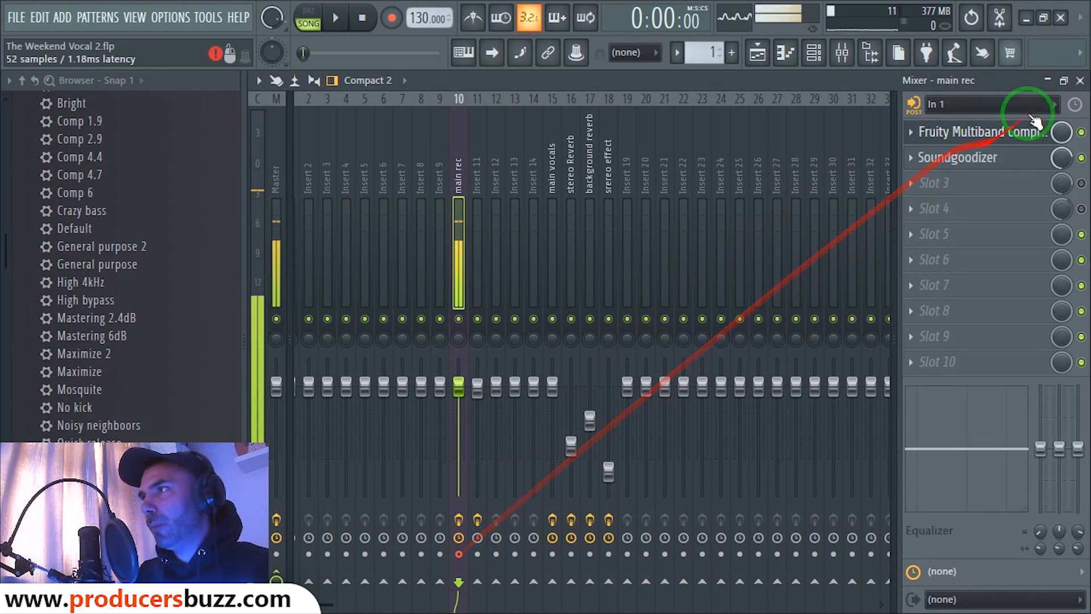
Mute playlist Tracks 3 to 6, which hold the four earlier vocal clips
scroll(574, 219, up, 6)
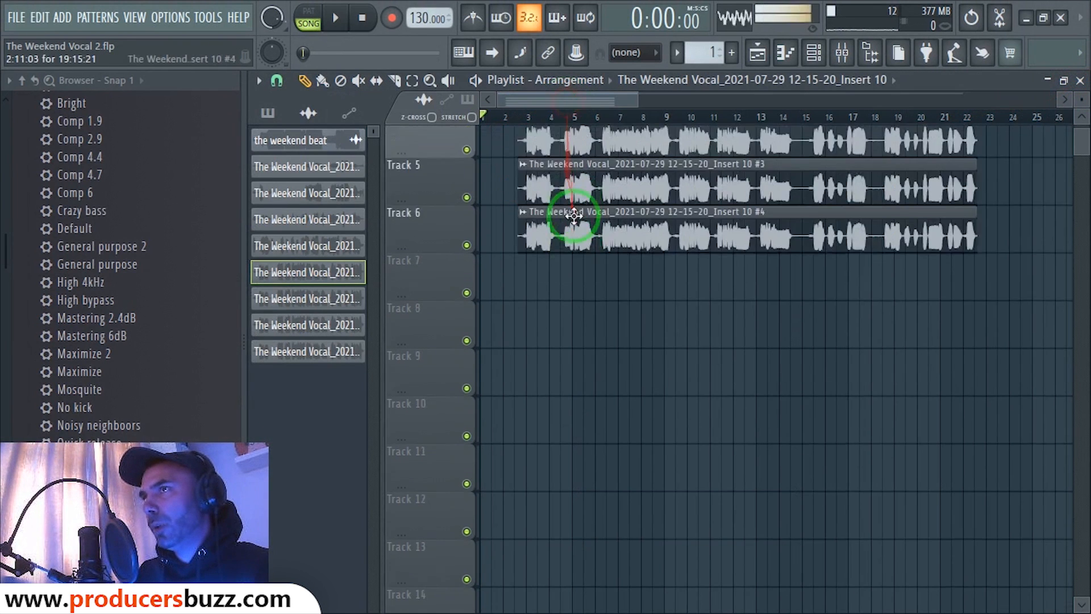
click(467, 261)
click(467, 308)
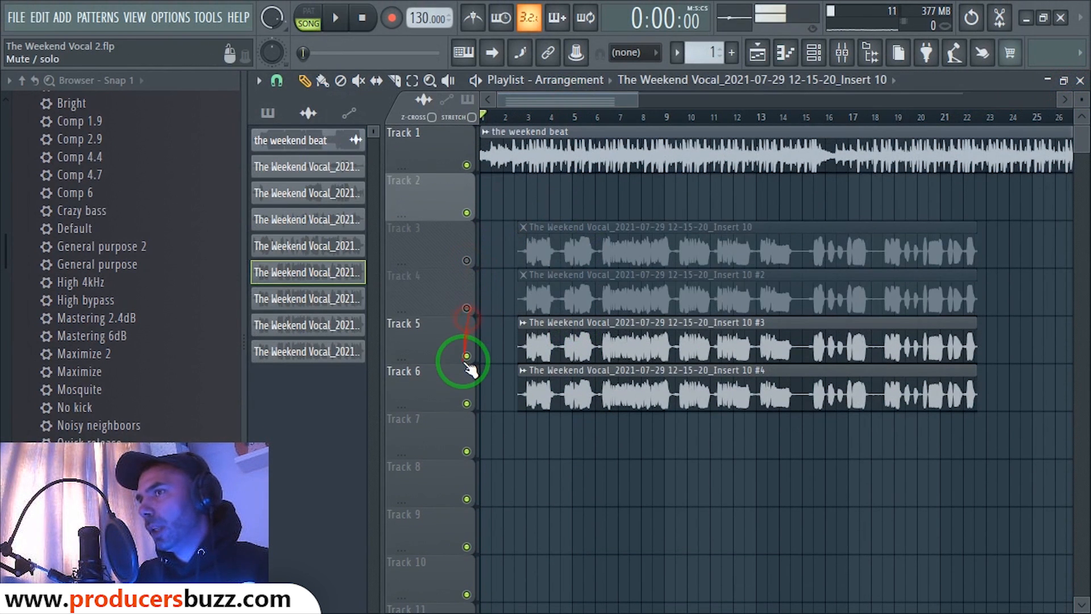
click(466, 356)
click(467, 404)
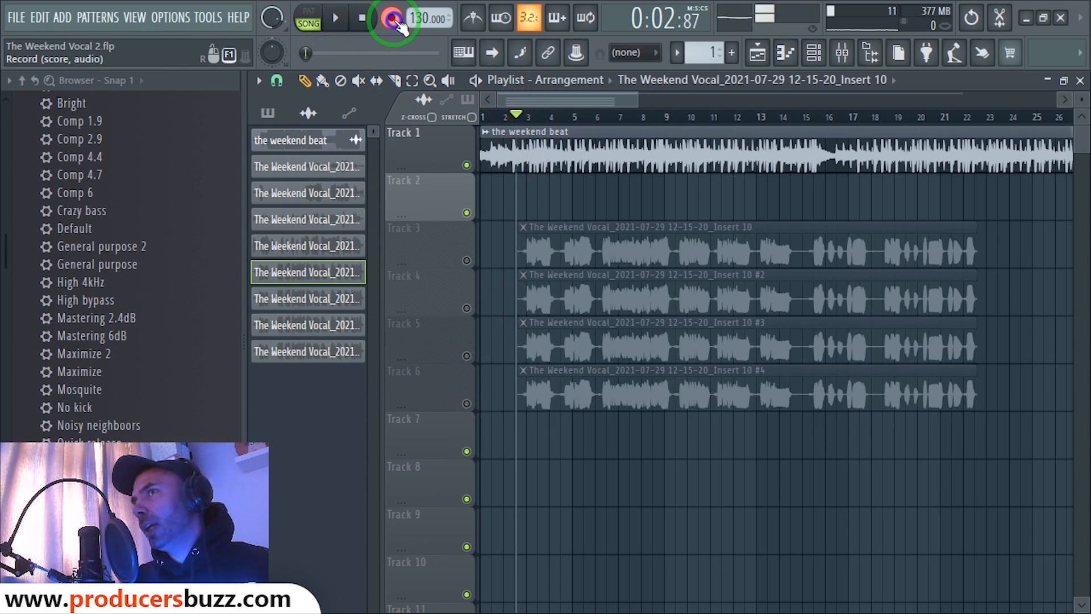
Turn off Notes in the recording filter, leaving only Audio enabled
right_click(396, 21)
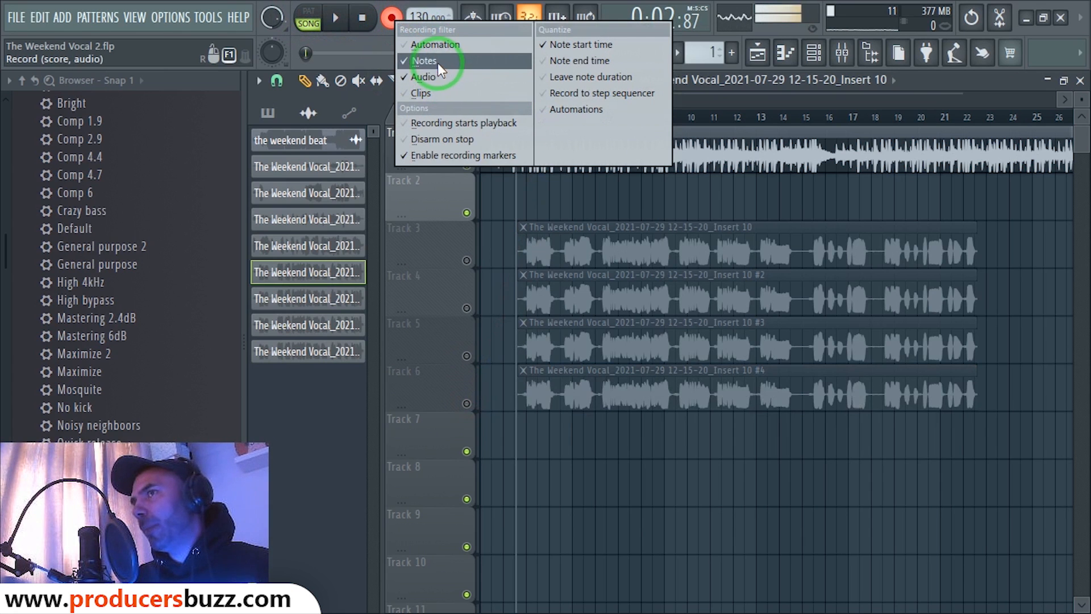
click(407, 62)
right_click(395, 21)
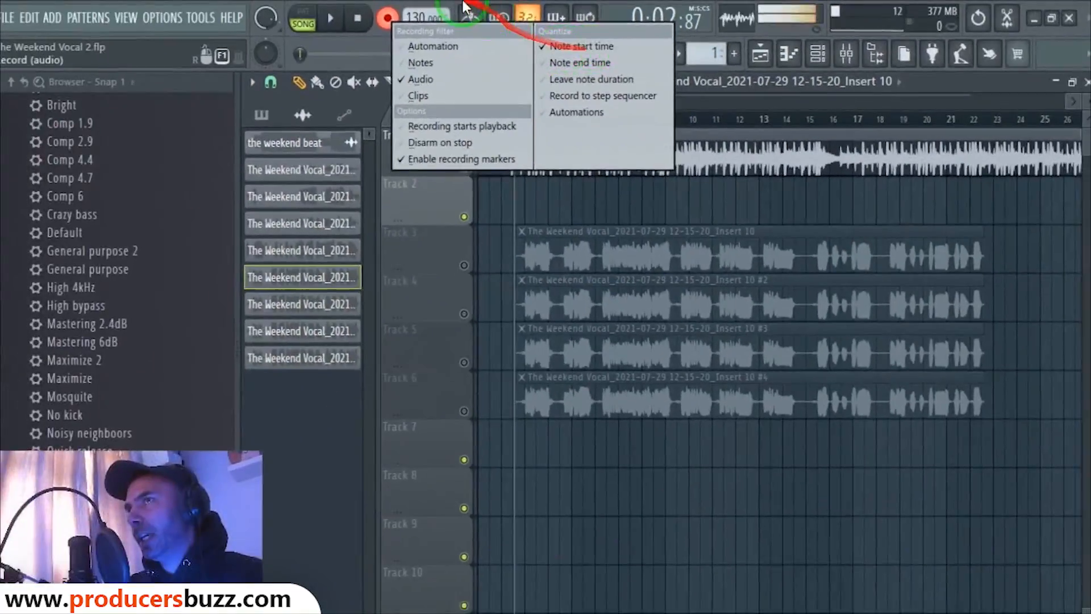
click(179, 3)
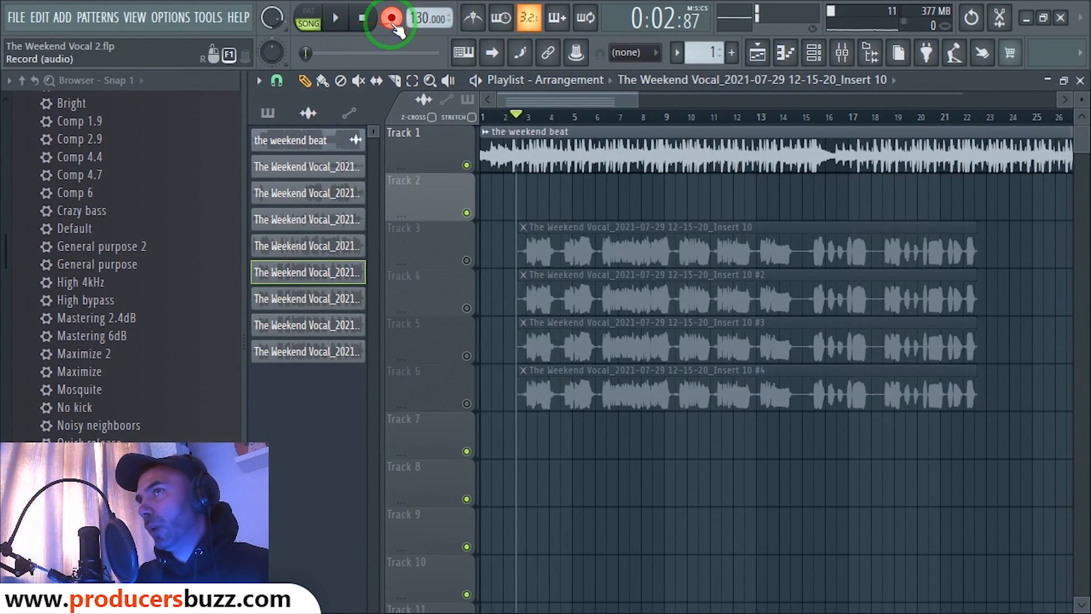
Record a vocal take of about six bars over the beat, starting shortly before bar 3, and stop playback
click(339, 26)
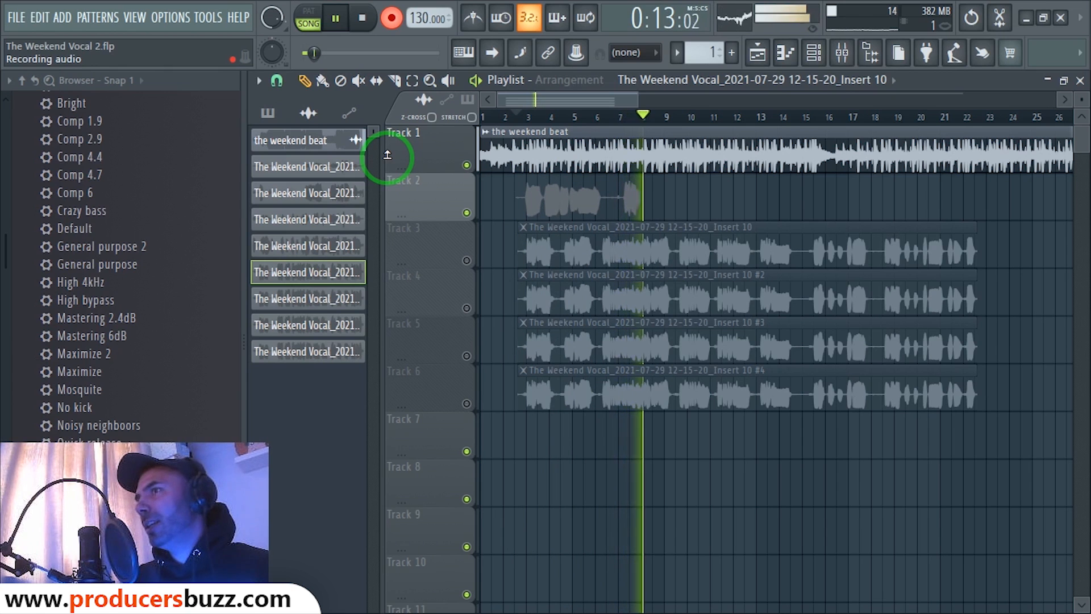
key(space)
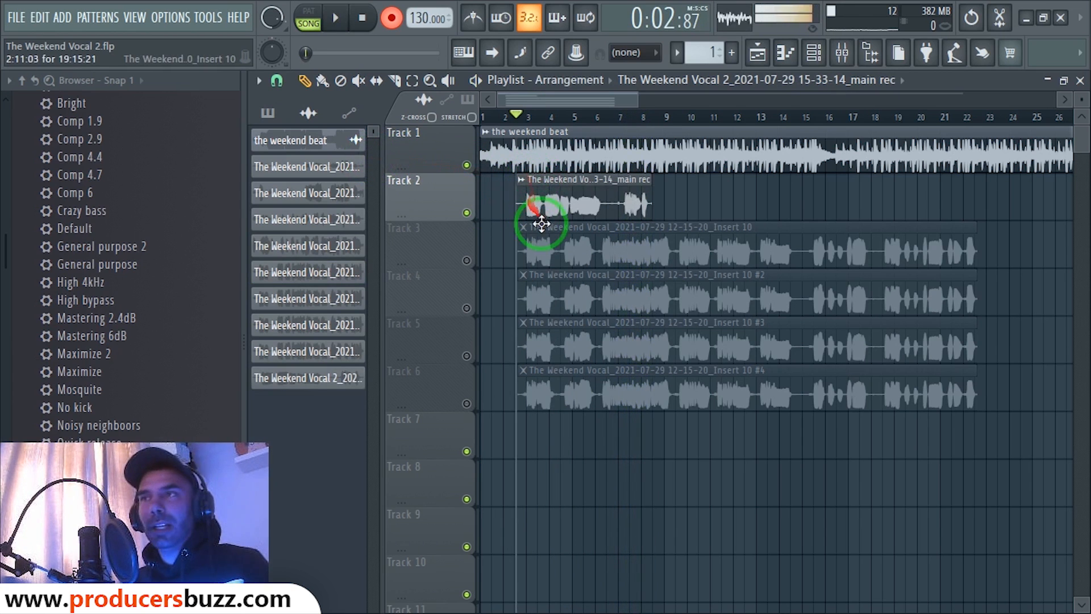
Try moving a playlist clip below the muted vocal tracks, and undo the move
drag(541, 224, 577, 470)
key(ctrl+z)
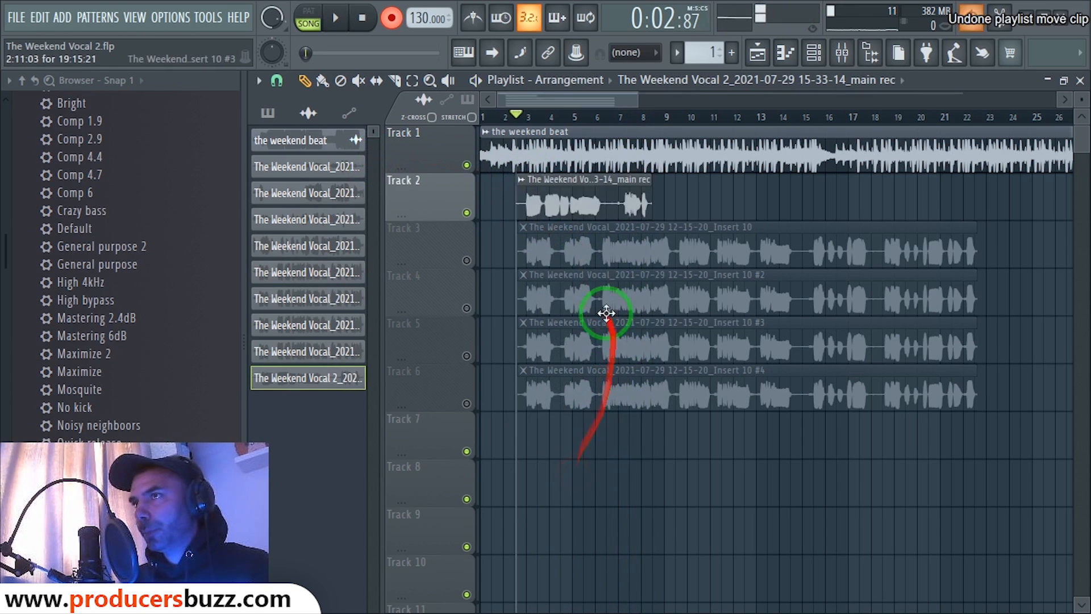
Set the playlist snap to Cell and move the new main rec clip from Track 2 to Track 7
click(276, 80)
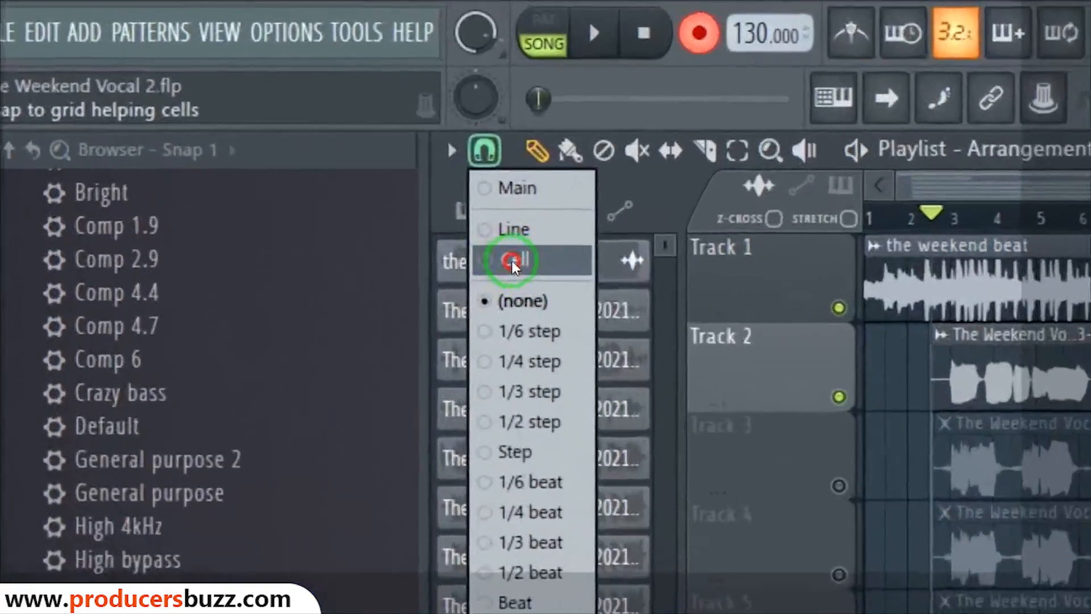
click(292, 140)
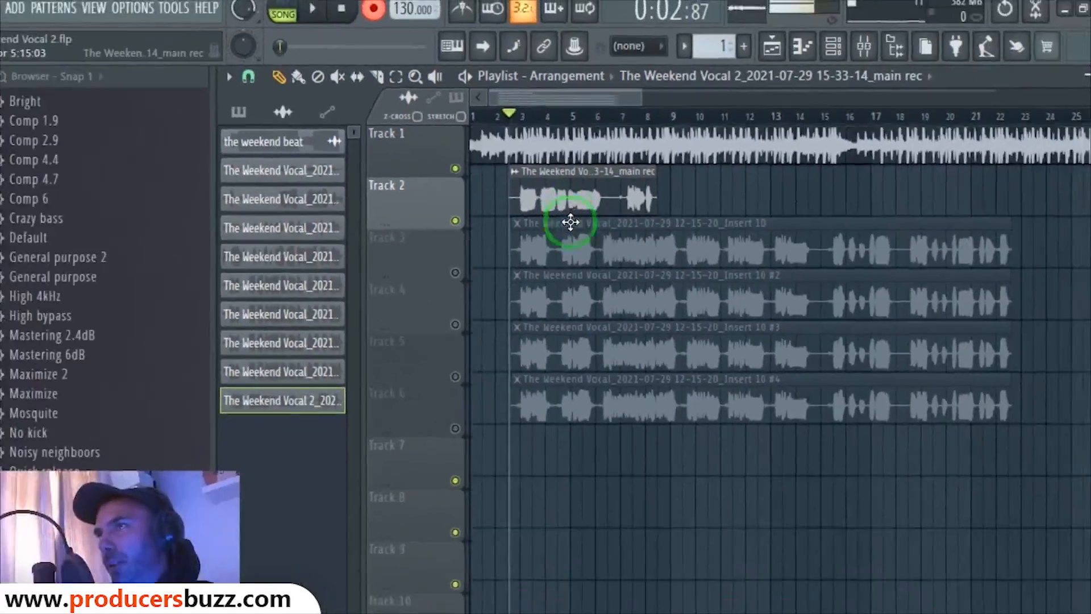
scroll(543, 304, down, 1)
drag(526, 210, 527, 369)
Duplicate the main rec clip from Track 7 onto Tracks 8 to 12, aligned at the same start
click(563, 382)
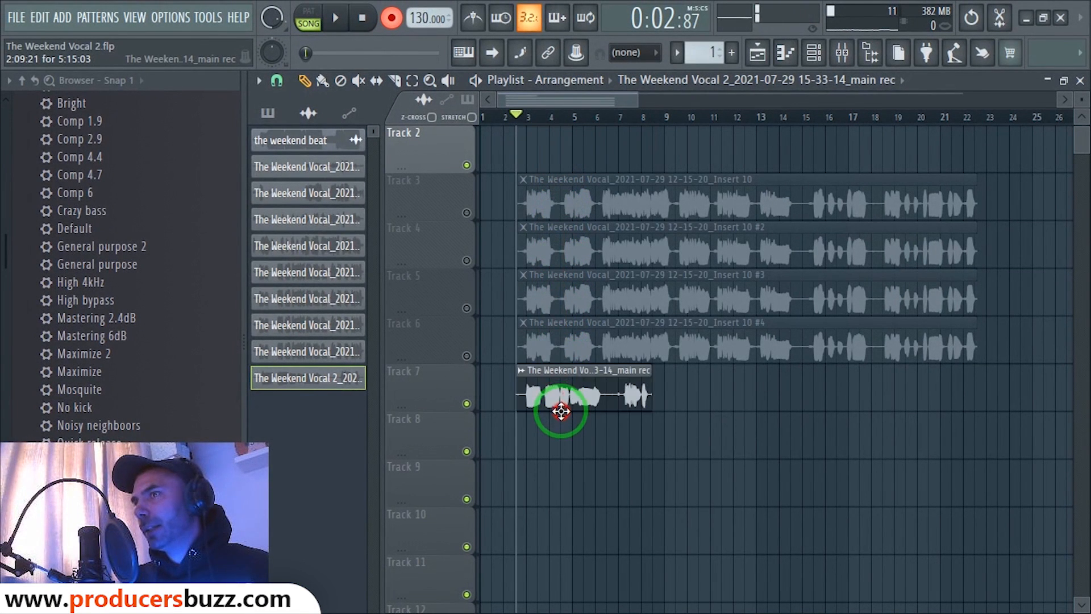
click(557, 449)
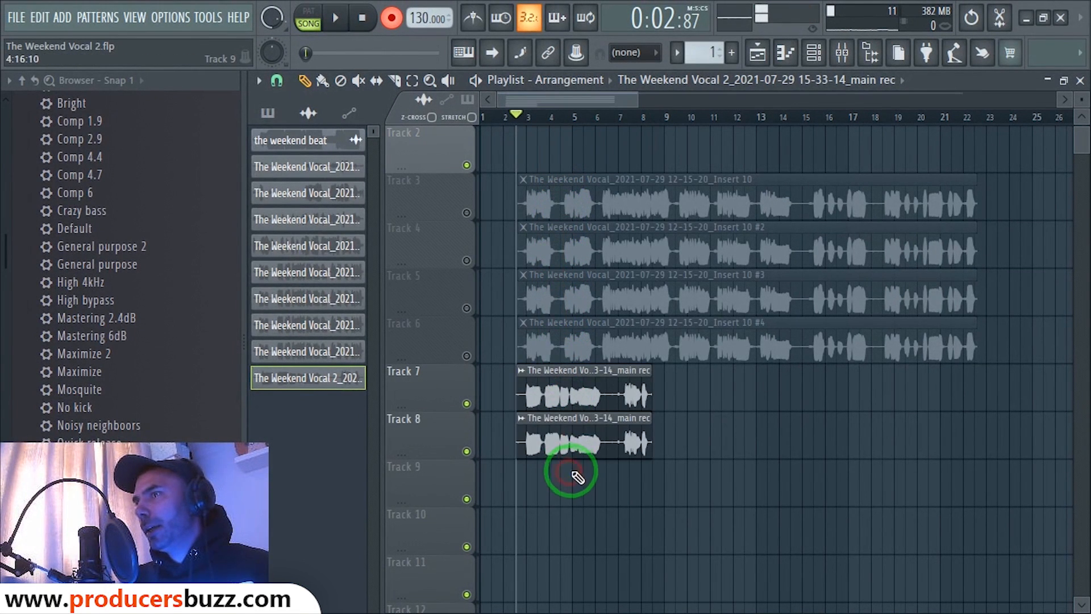
click(576, 476)
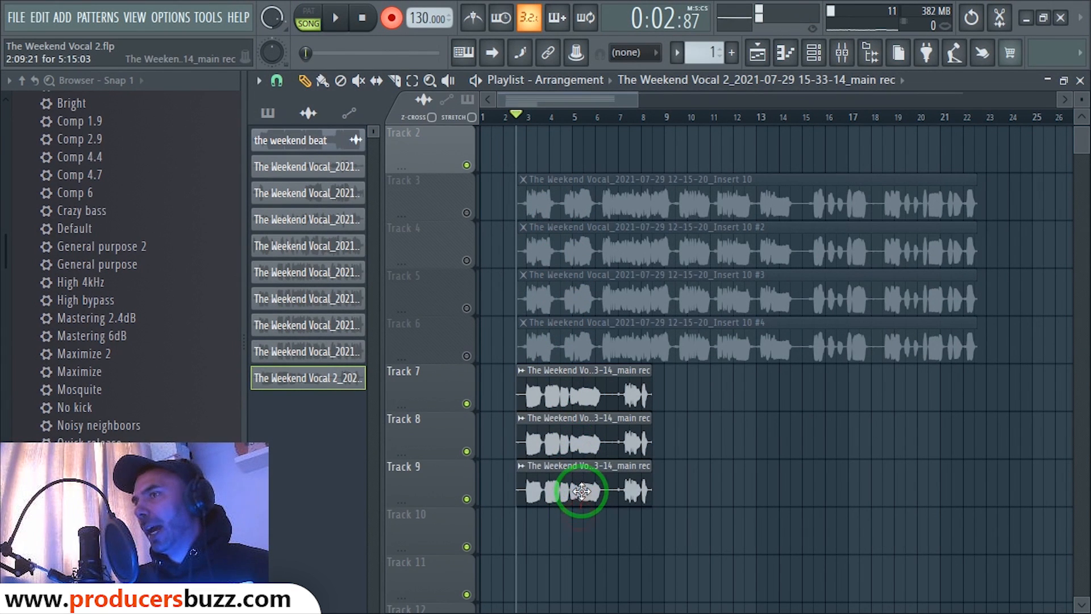
click(580, 537)
scroll(666, 424, down, 2)
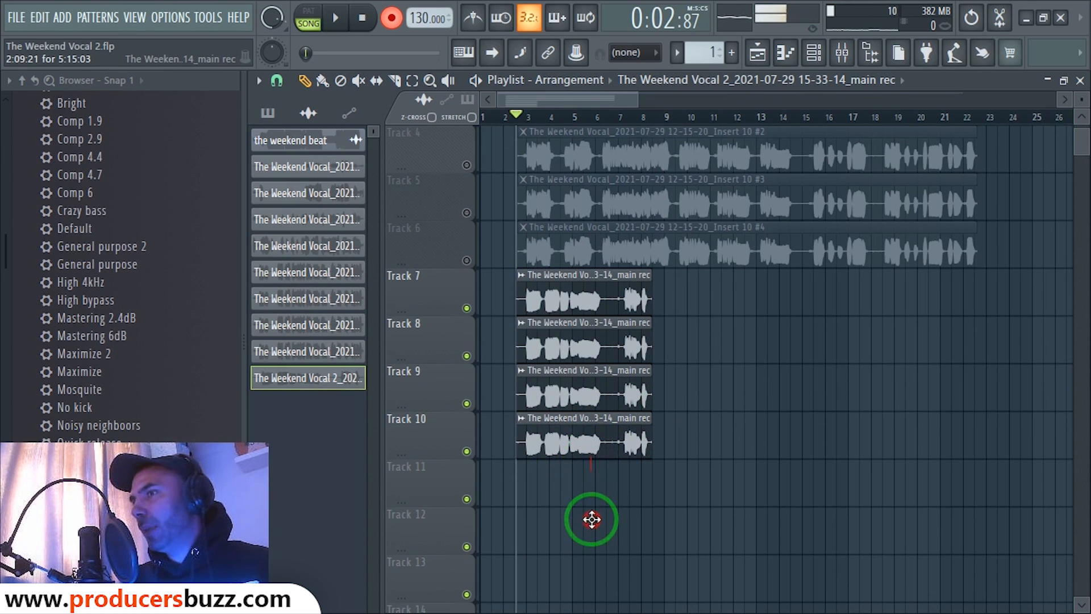
click(592, 500)
click(588, 542)
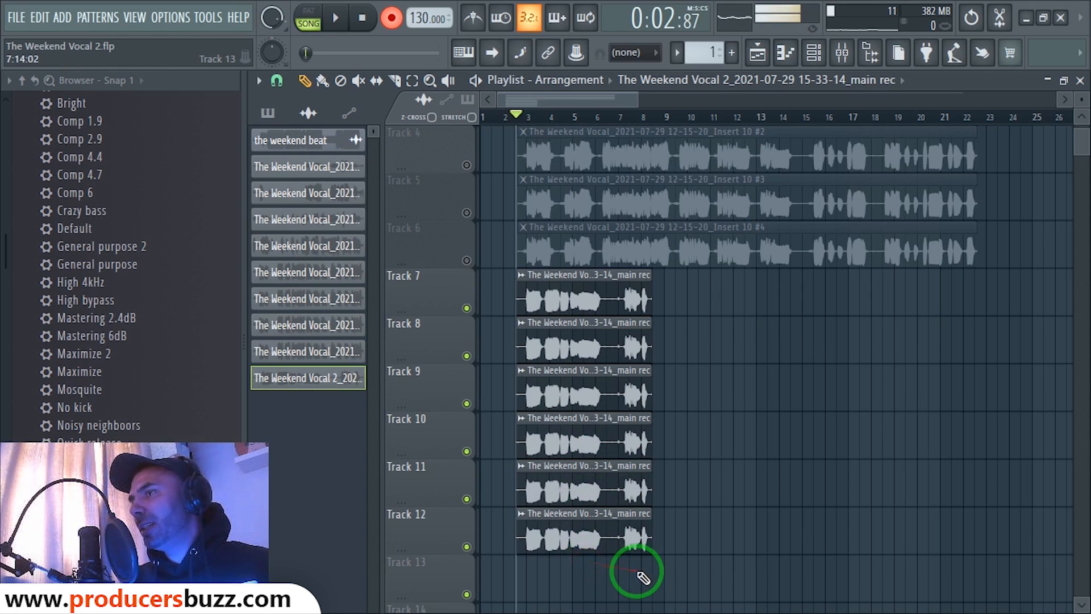
Delete the surplus main rec clips from Tracks 12 and 11
right_click(623, 540)
right_click(601, 500)
scroll(609, 432, down, 1)
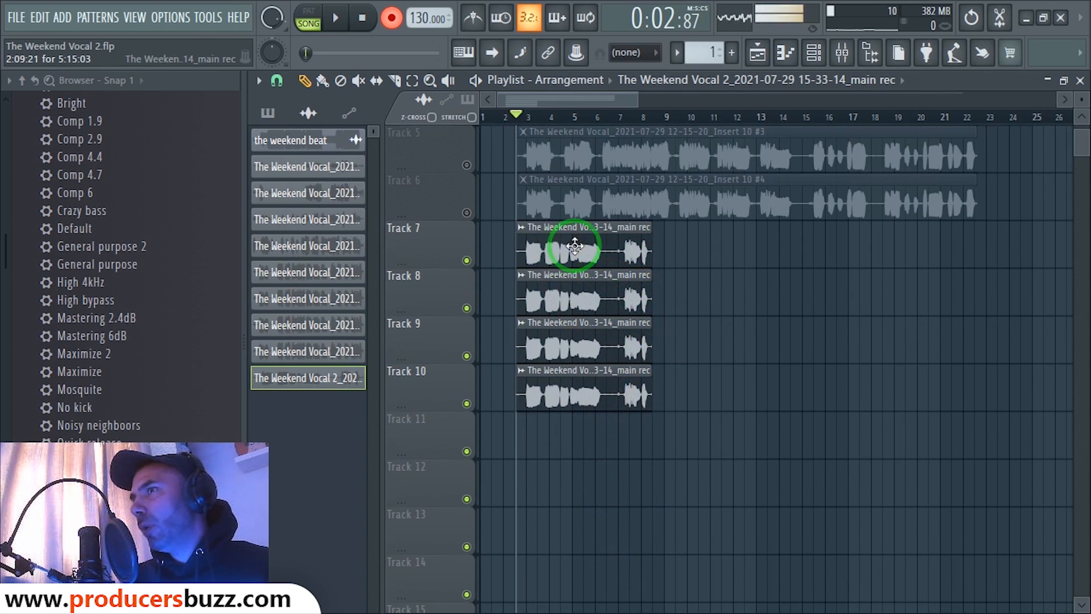
Check the target mixer track in the channel settings of each of the four muted vocal clips on Tracks 3 to 6
scroll(713, 205, up, 2)
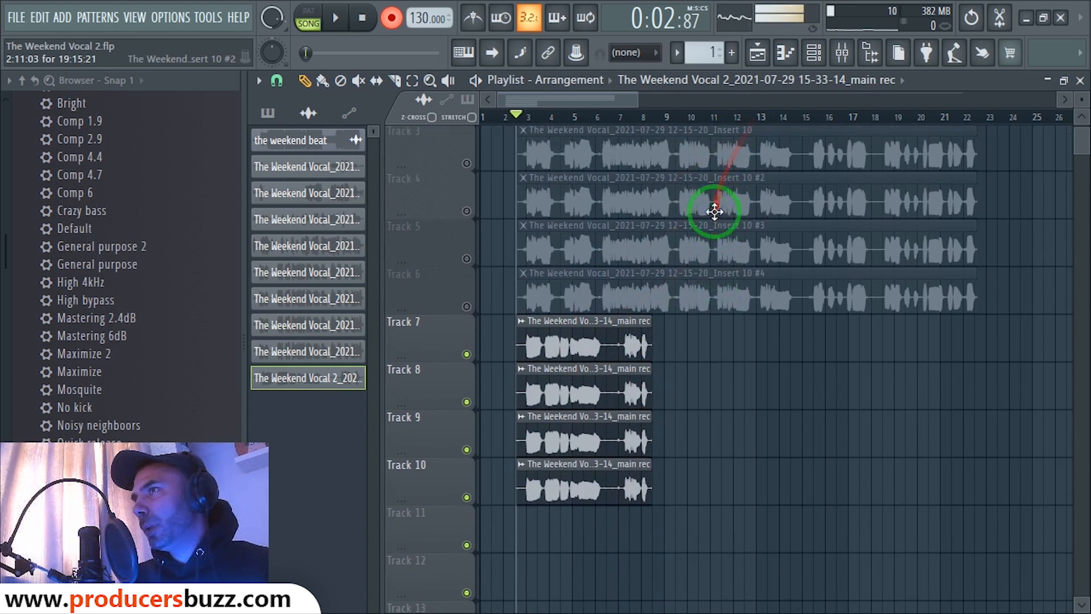
double_click(726, 148)
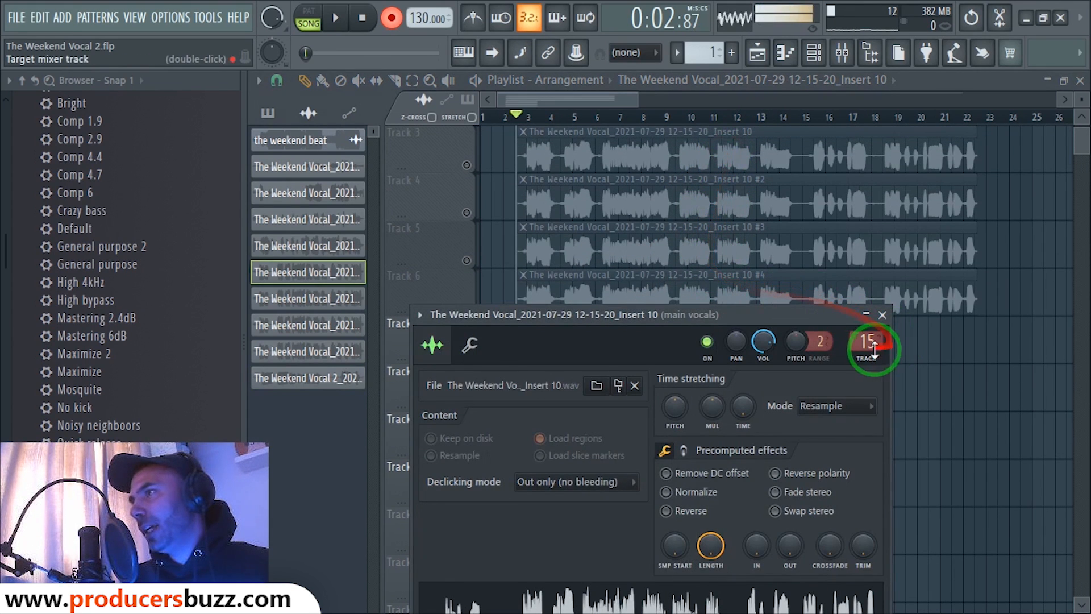
click(882, 315)
double_click(804, 205)
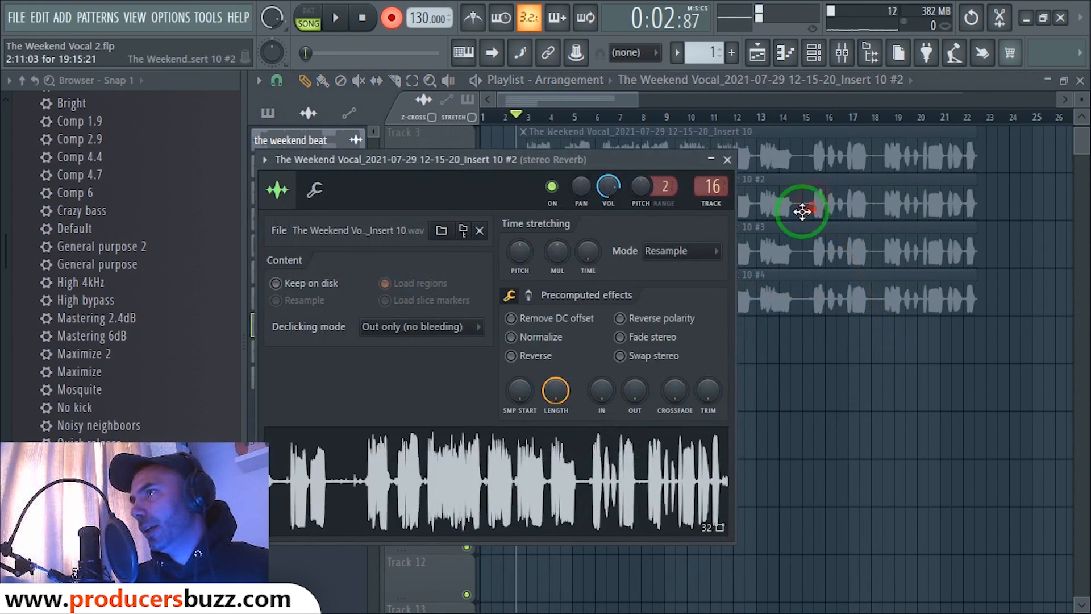
click(723, 128)
double_click(777, 262)
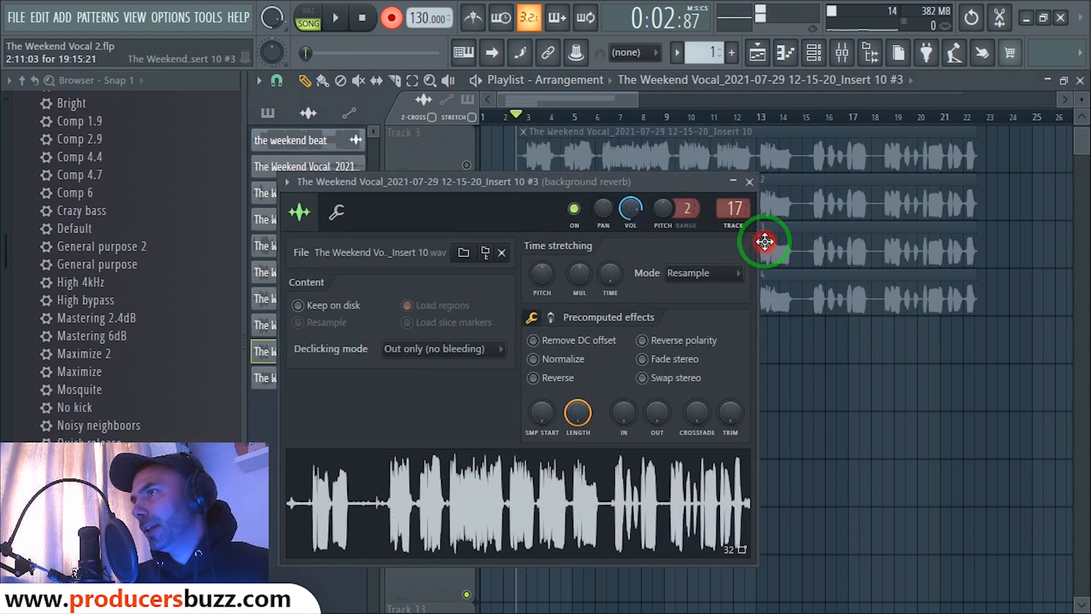
click(750, 183)
double_click(772, 290)
click(771, 204)
scroll(698, 196, up, 1)
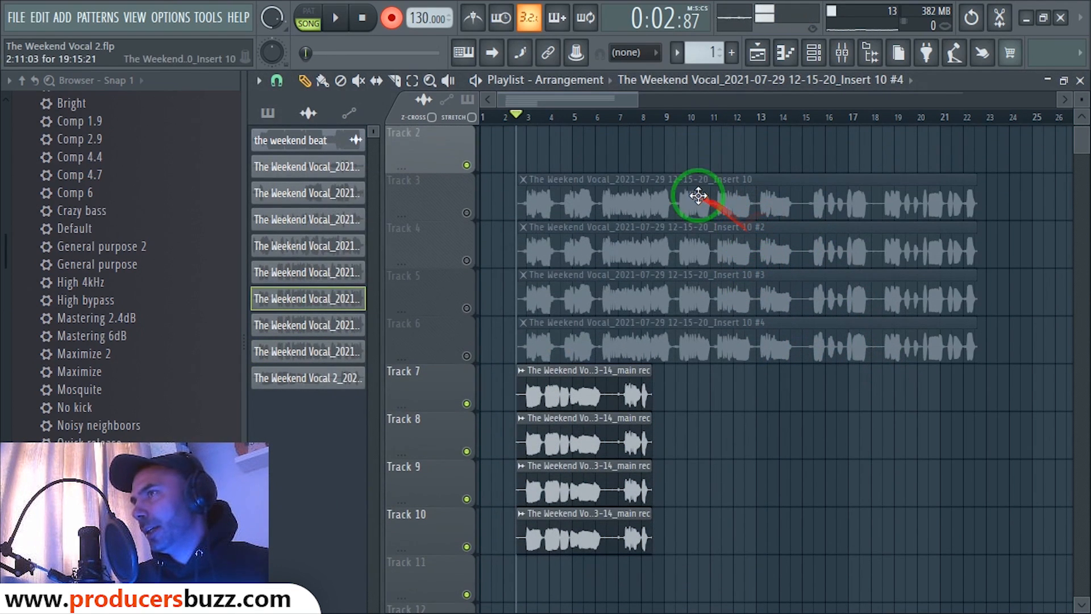
Inspect the main vocals, stereo Reverb, background reverb and srereo effect inserts in the mixer, and return to the playlist
click(856, 61)
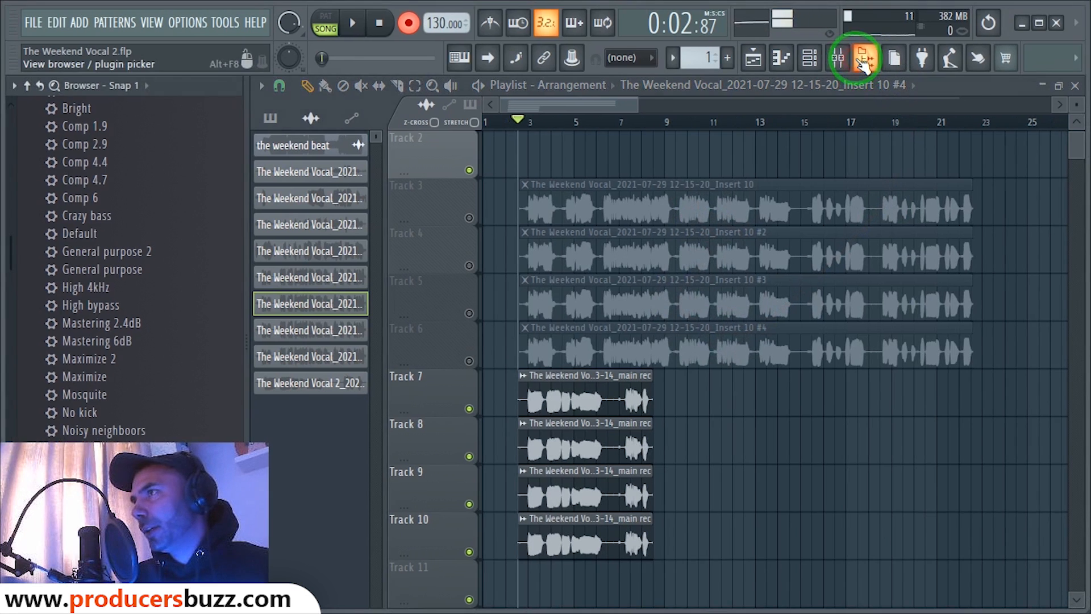
click(839, 59)
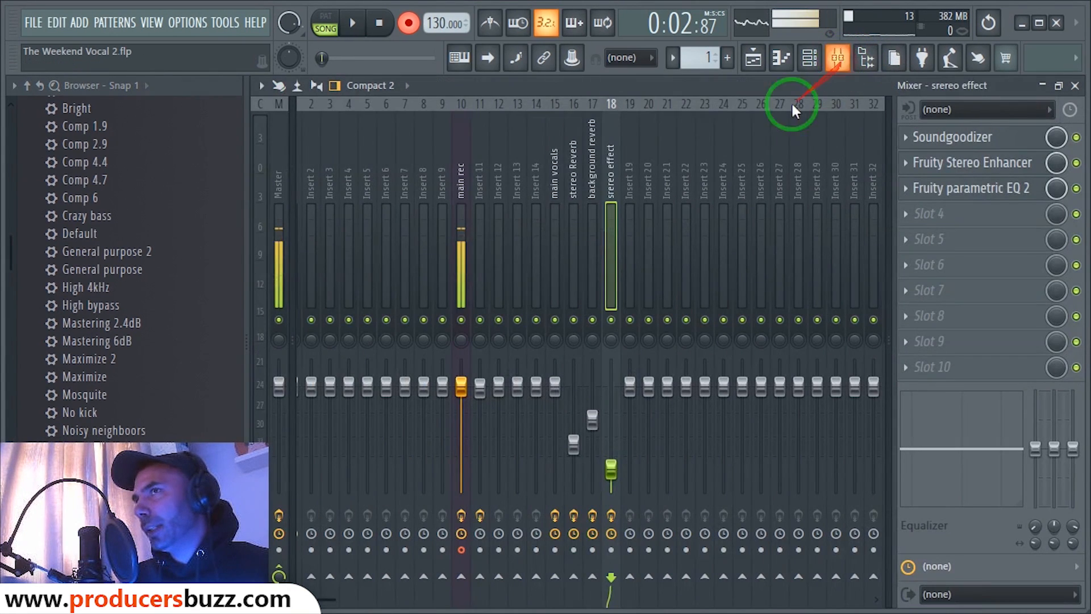
click(557, 185)
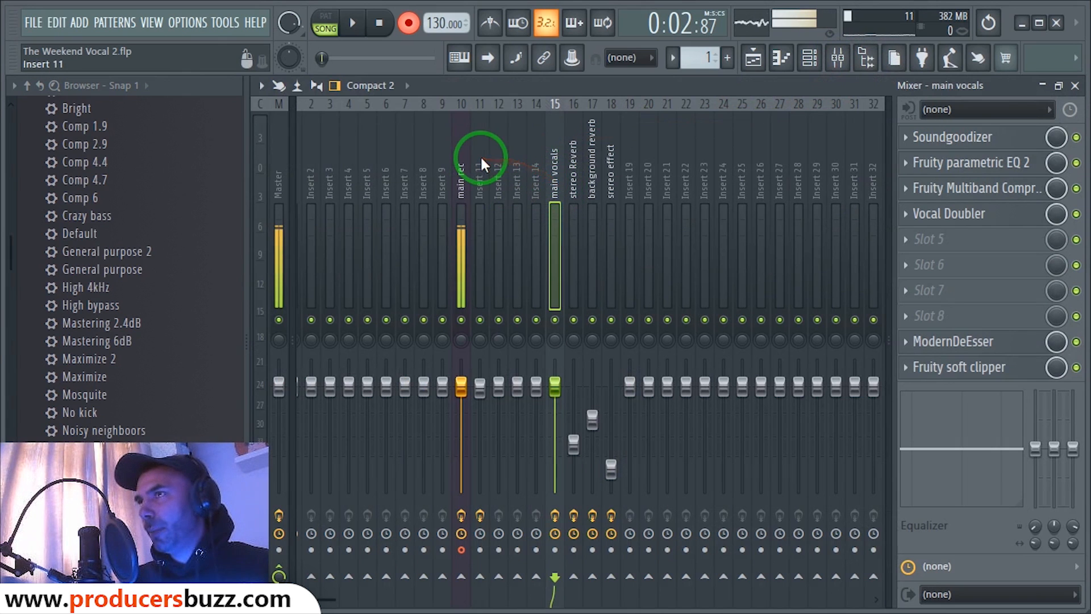
click(575, 172)
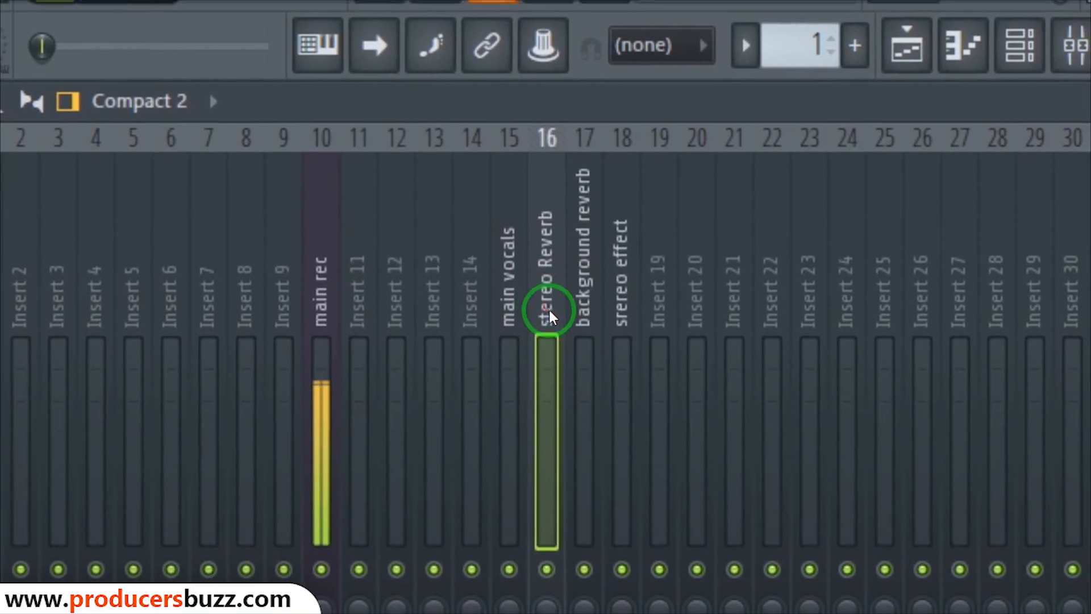
click(581, 364)
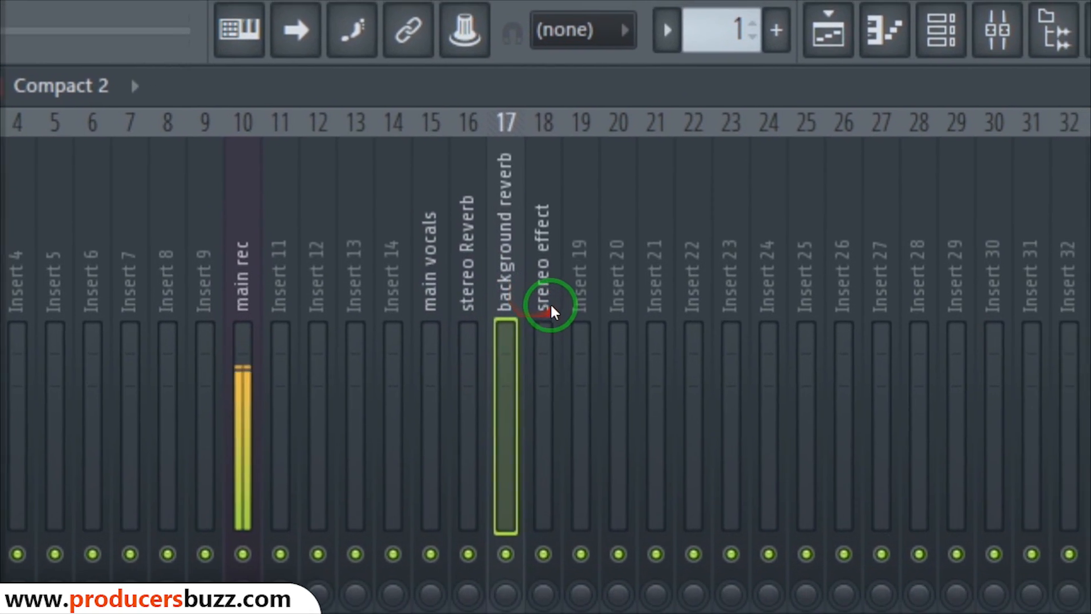
click(586, 327)
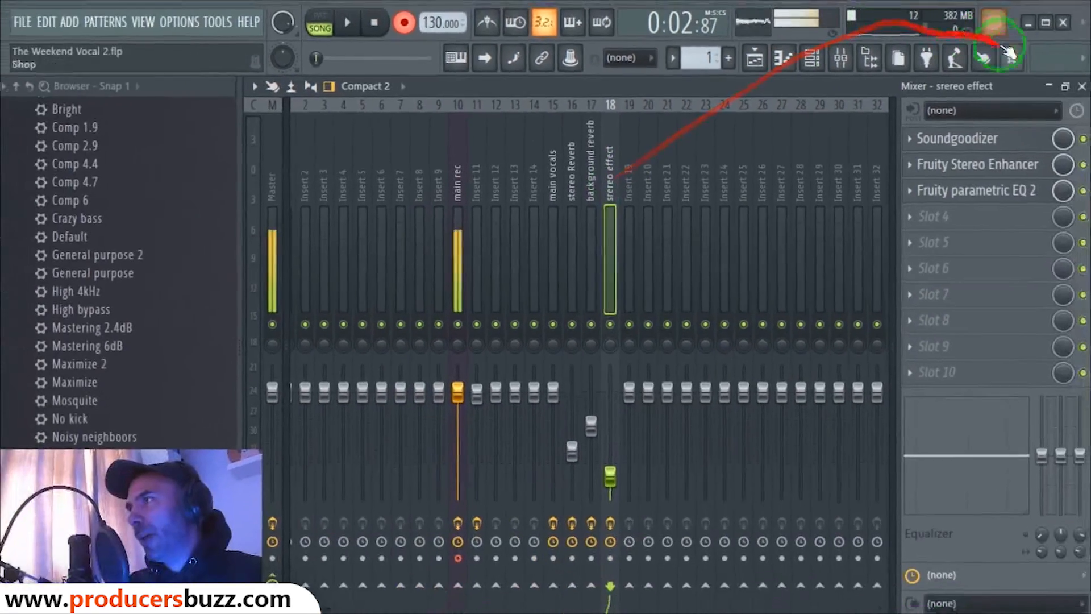
click(1081, 86)
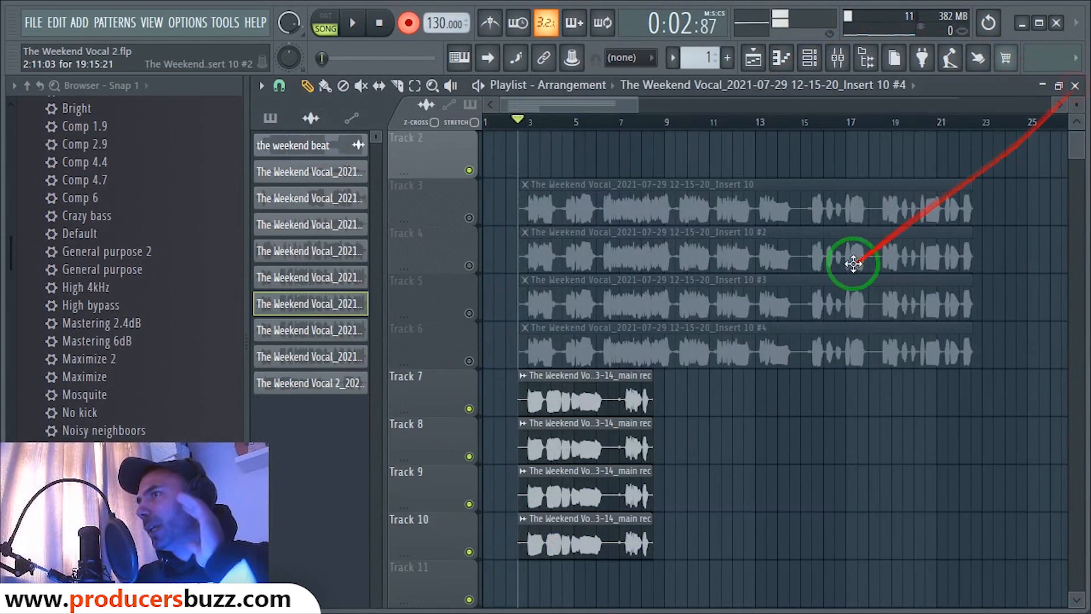
Make the main rec clips on Tracks 8, 9 and 10 unique
scroll(654, 387, down, 1)
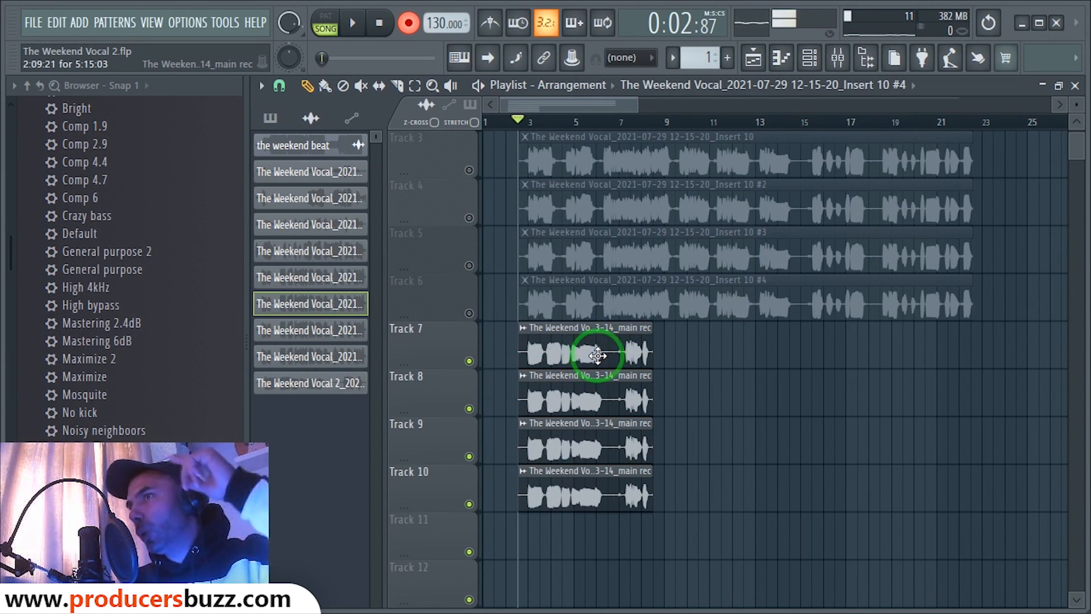
scroll(591, 392, down, 1)
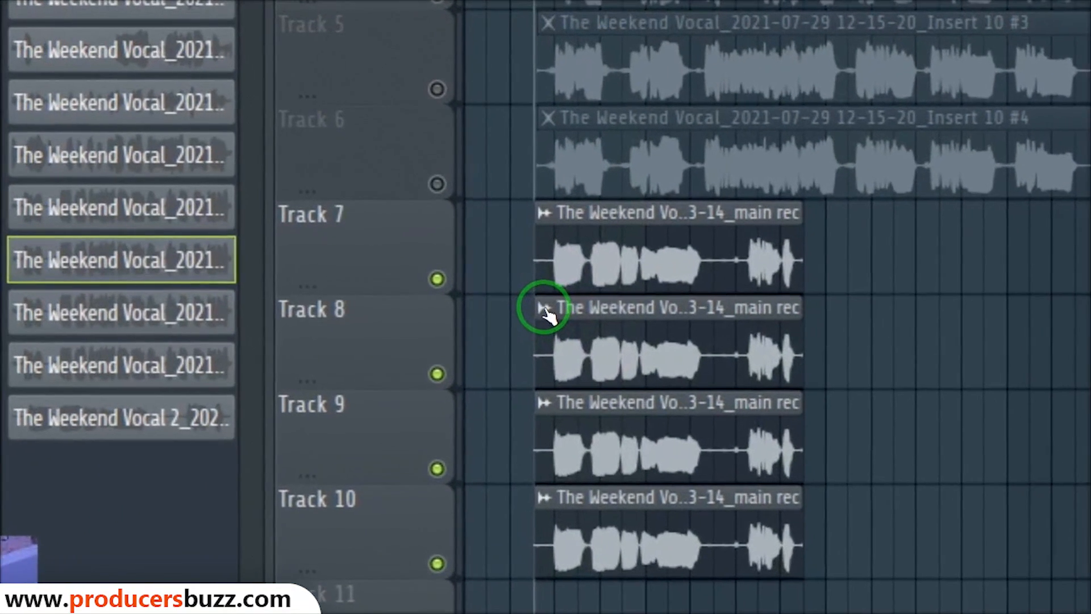
click(546, 310)
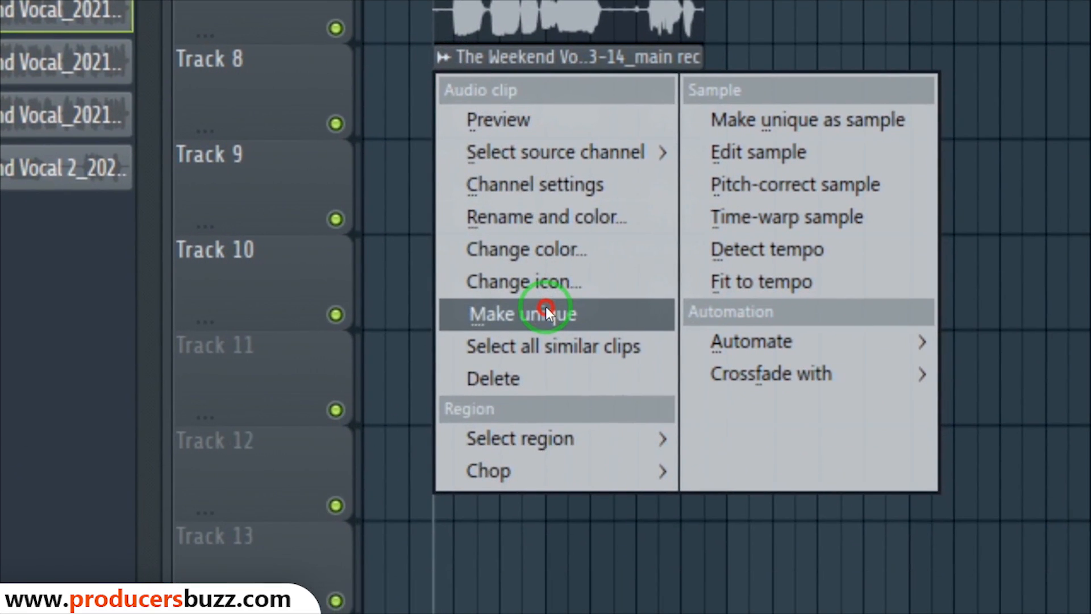
click(548, 321)
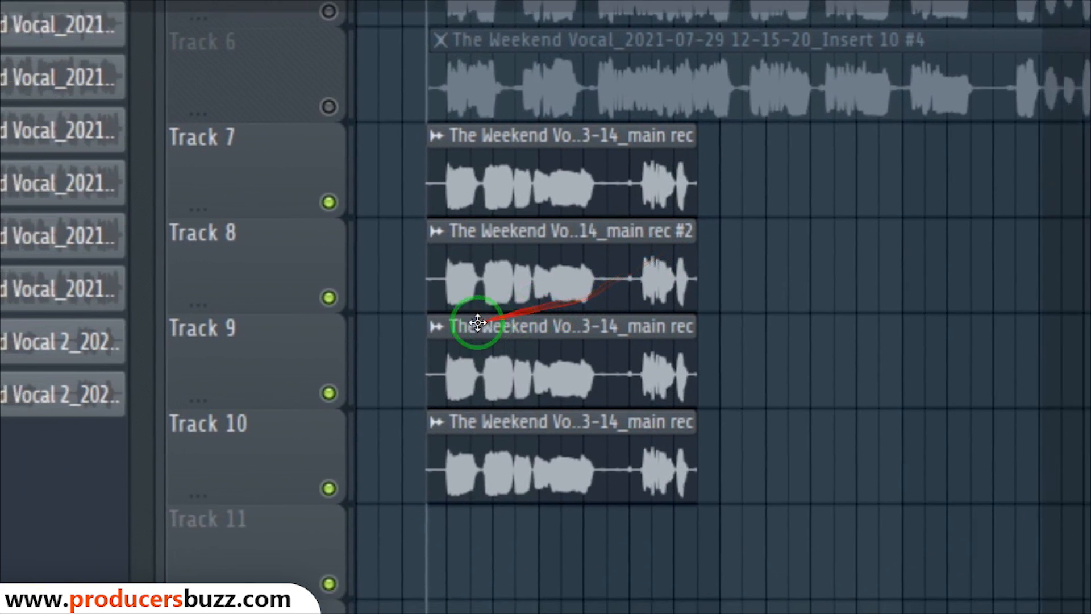
click(300, 398)
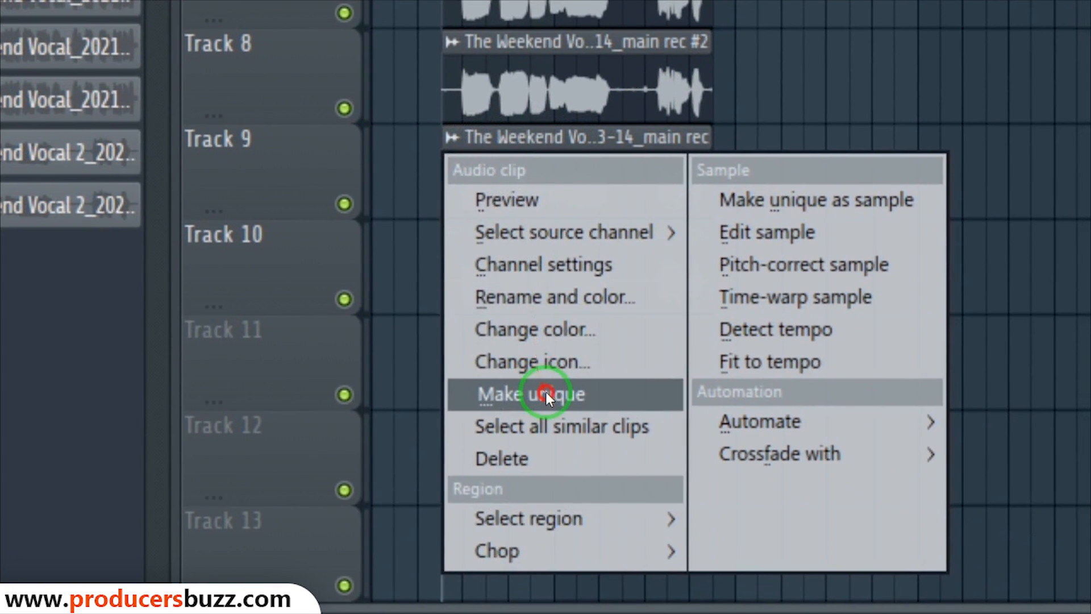
click(545, 394)
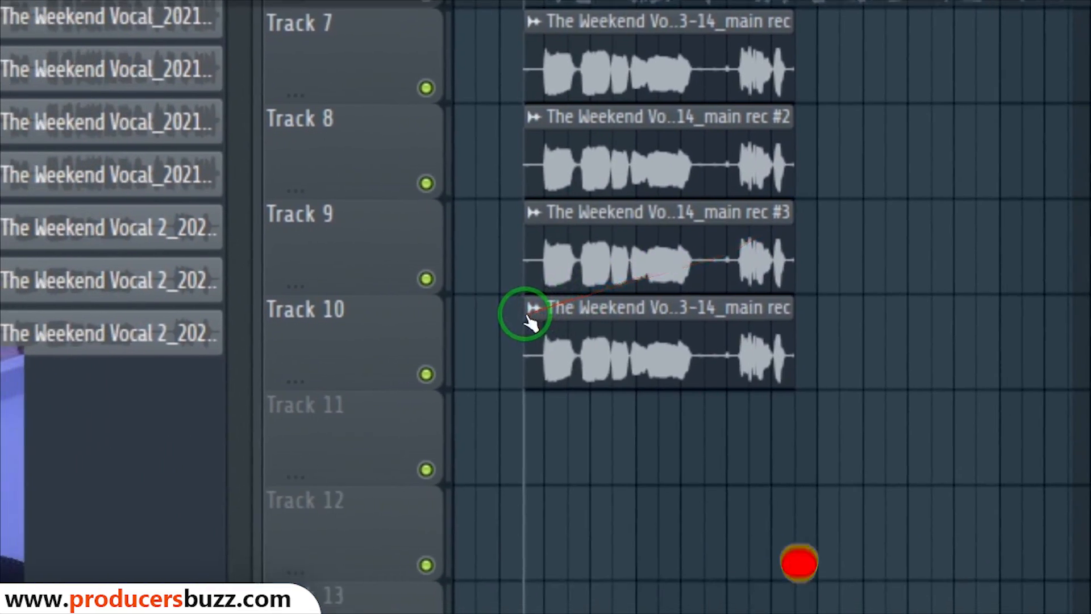
click(324, 376)
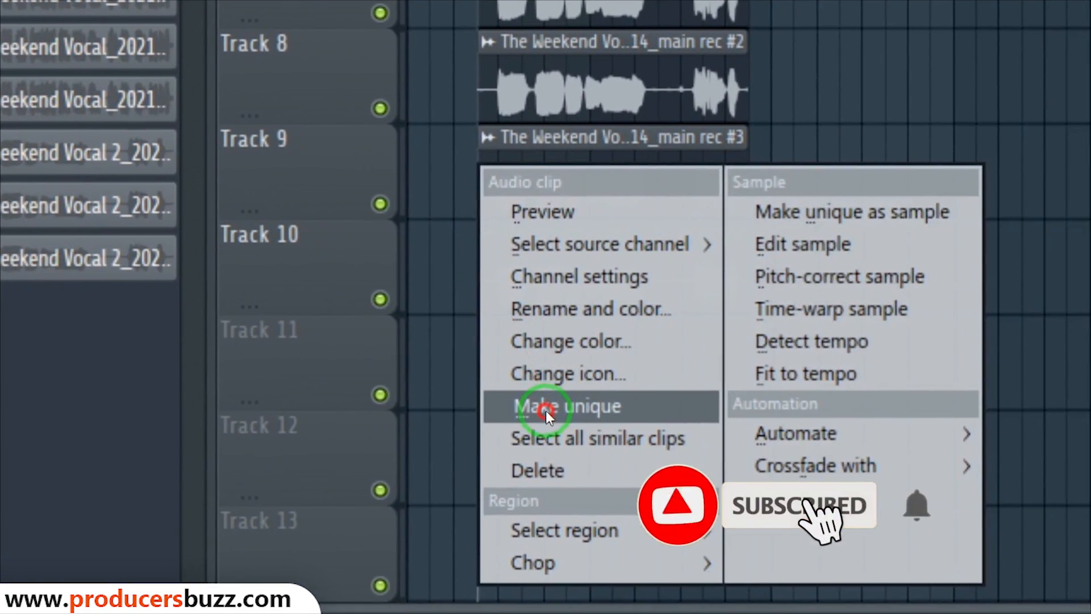
click(546, 410)
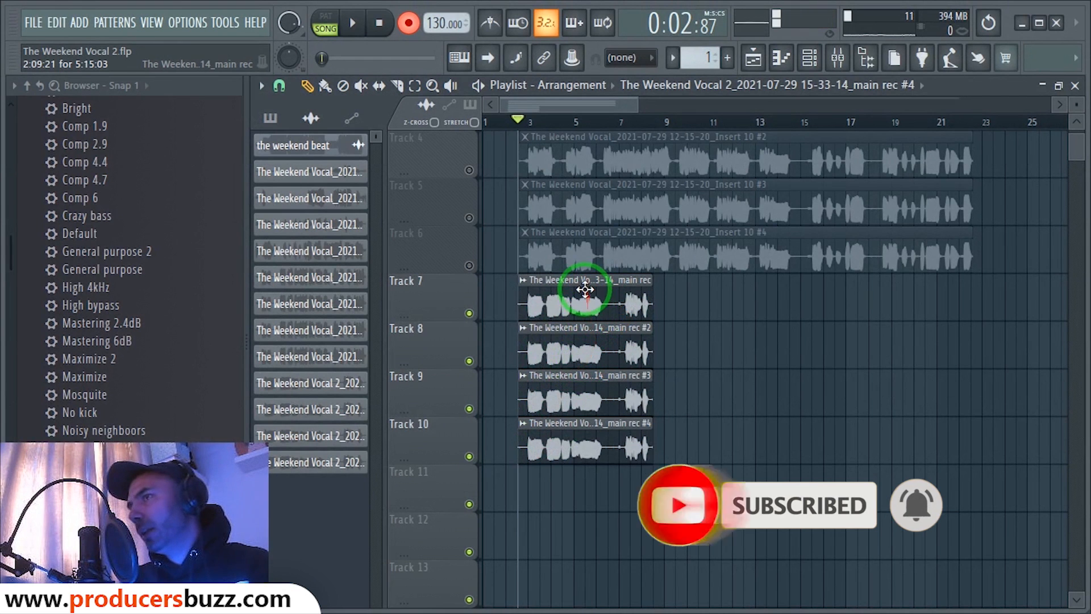
Route the main rec clip on Track 7 to the main vocals mixer insert and close its channel settings
double_click(589, 314)
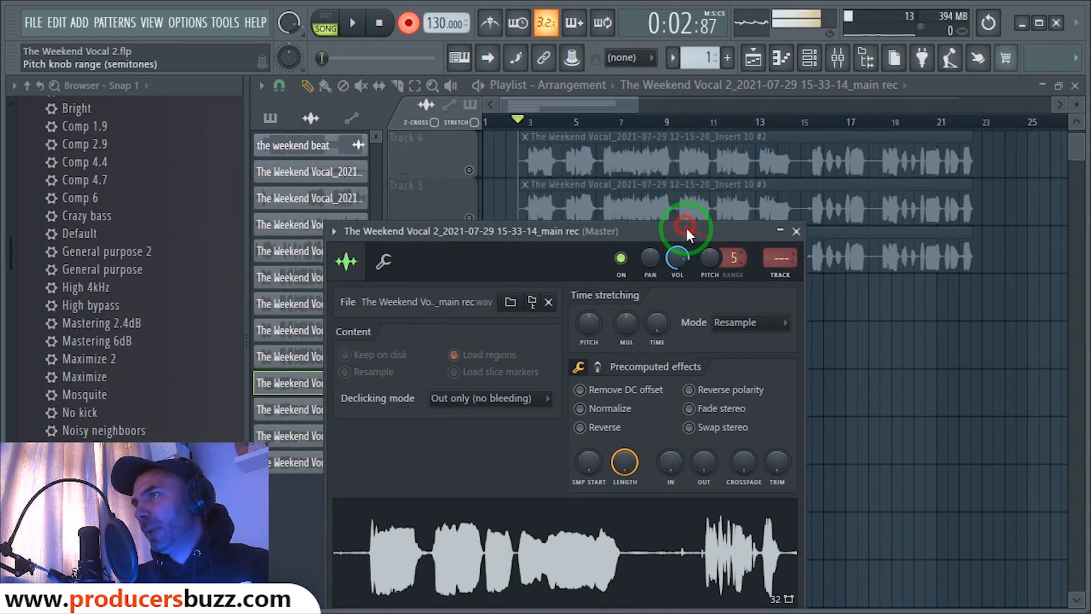
drag(686, 230, 450, 183)
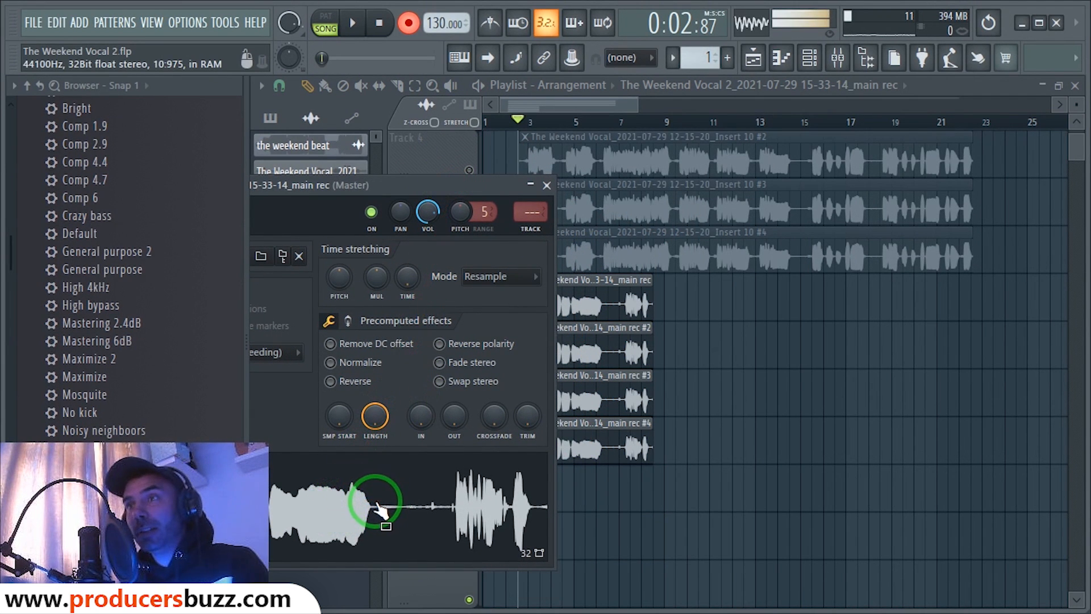
drag(358, 505, 558, 176)
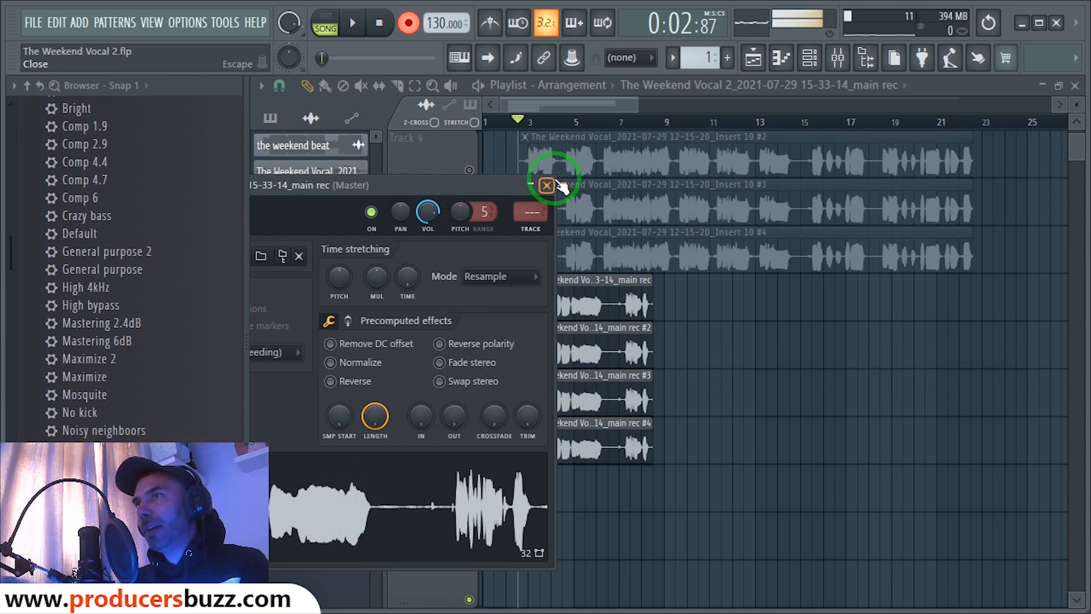
drag(534, 211, 540, 165)
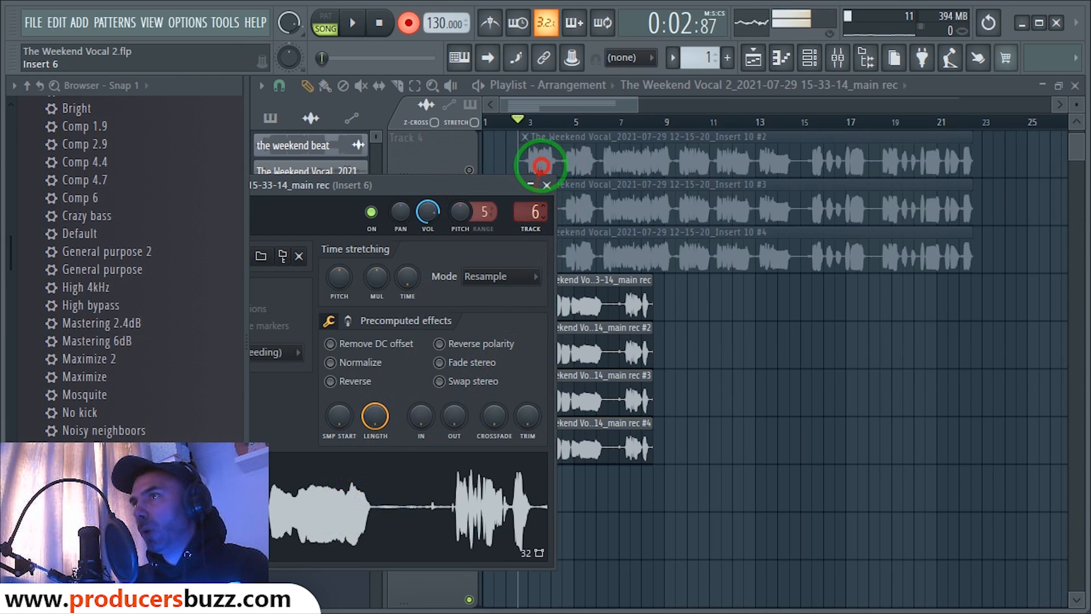
drag(561, 104, 544, 203)
click(547, 186)
Route the Track 8 clip to insert 16 (stereo Reverb) and the Track 9 clip to insert 17 (background reverb)
double_click(617, 337)
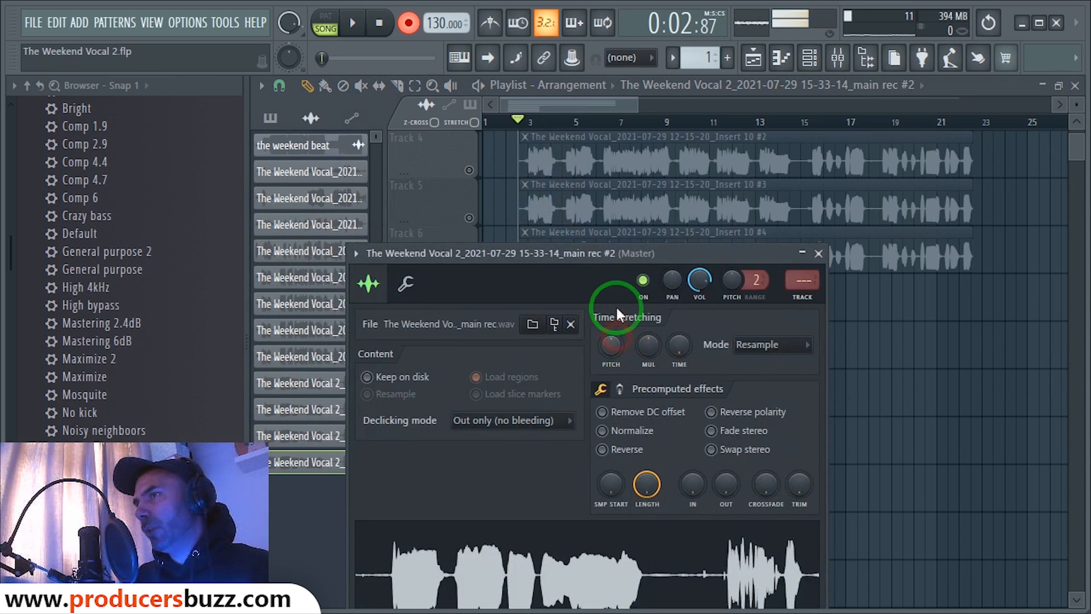
drag(806, 280, 798, 233)
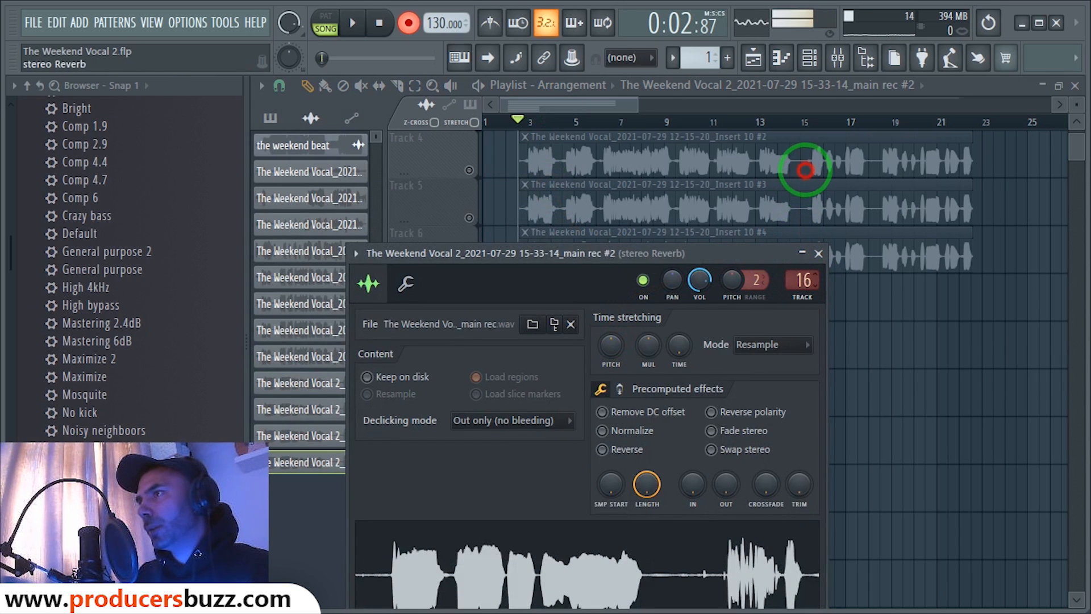
click(819, 253)
double_click(637, 380)
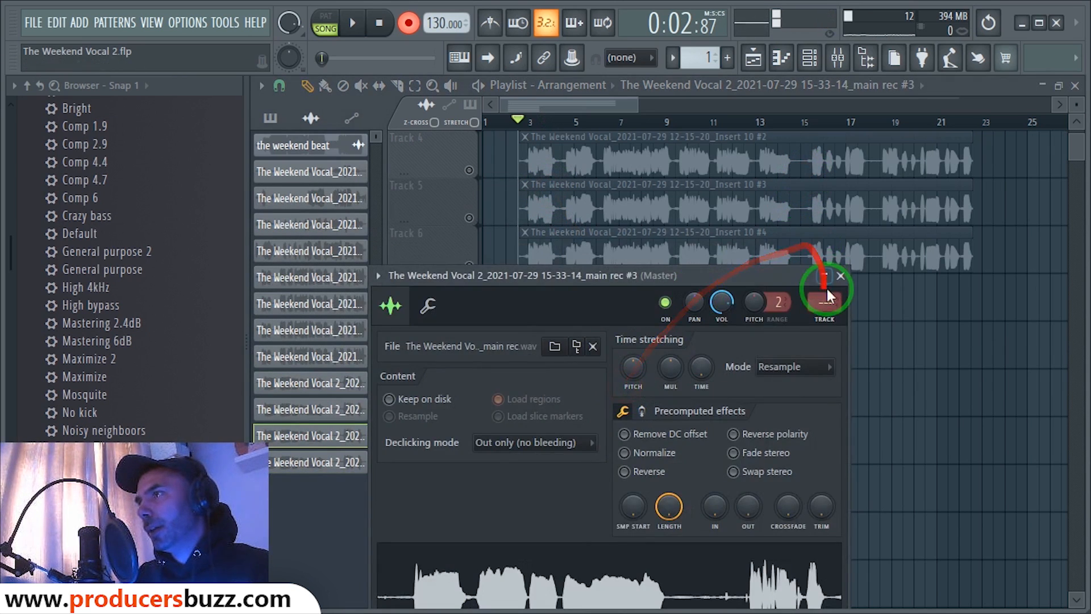
drag(827, 296, 819, 237)
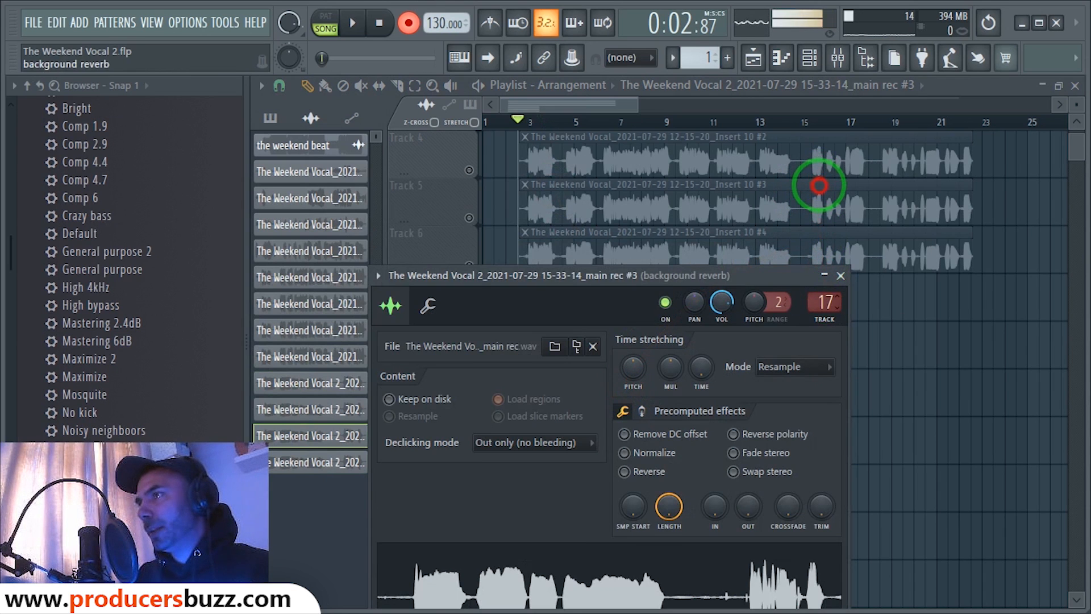
click(840, 275)
Route the main rec #4 clip on Track 10 to insert 18 (srereo effect) and close its channel settings
double_click(614, 444)
drag(846, 325, 845, 215)
click(862, 298)
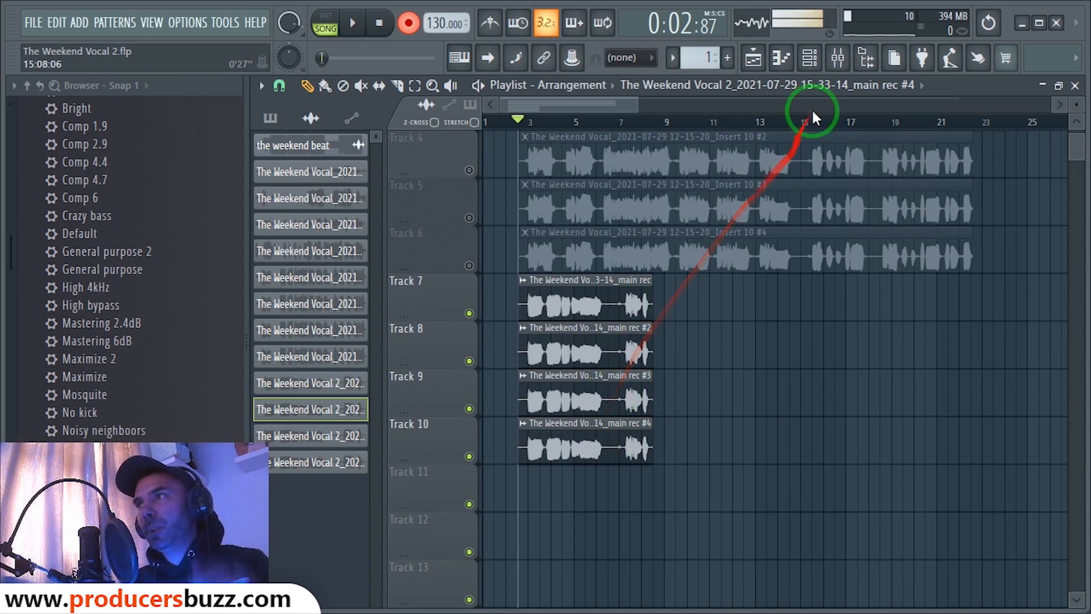
Review the four vocal inserts in the mixer, and play back the layered vocal clips with recording turned off
click(838, 58)
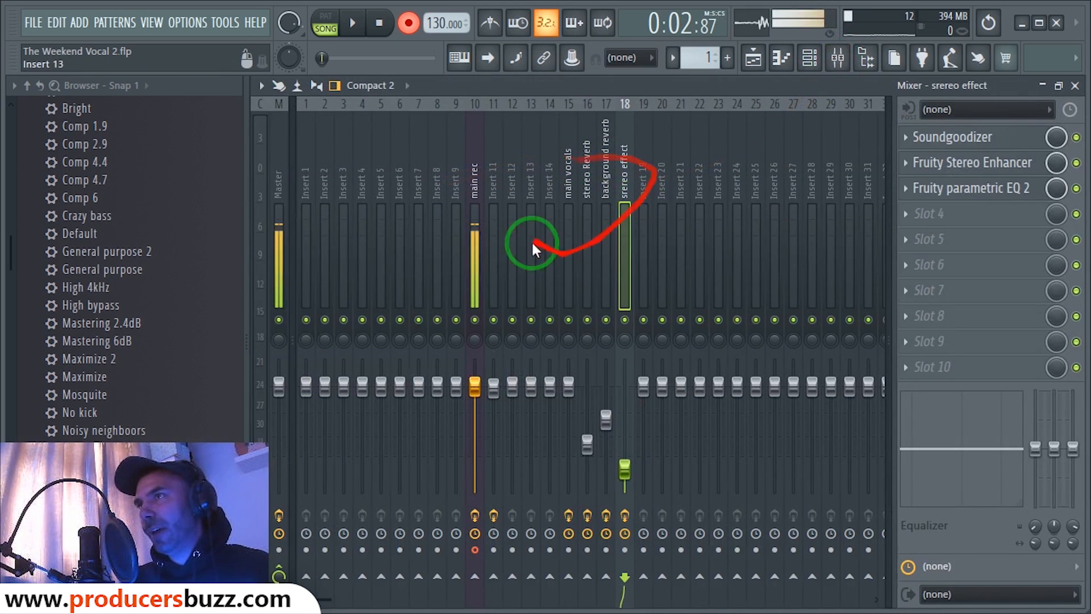
click(1074, 86)
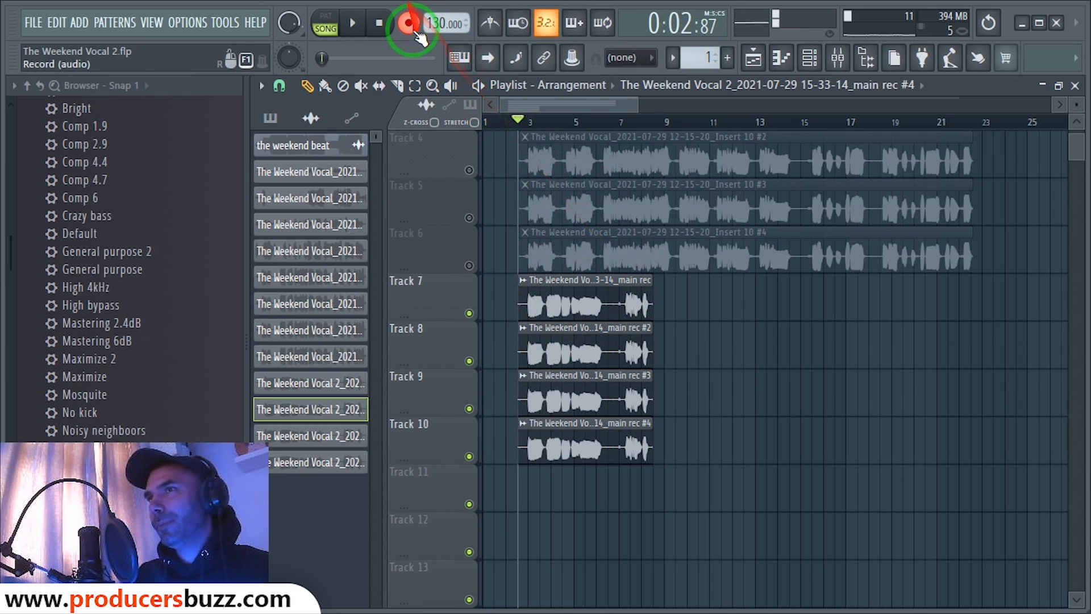
key(space)
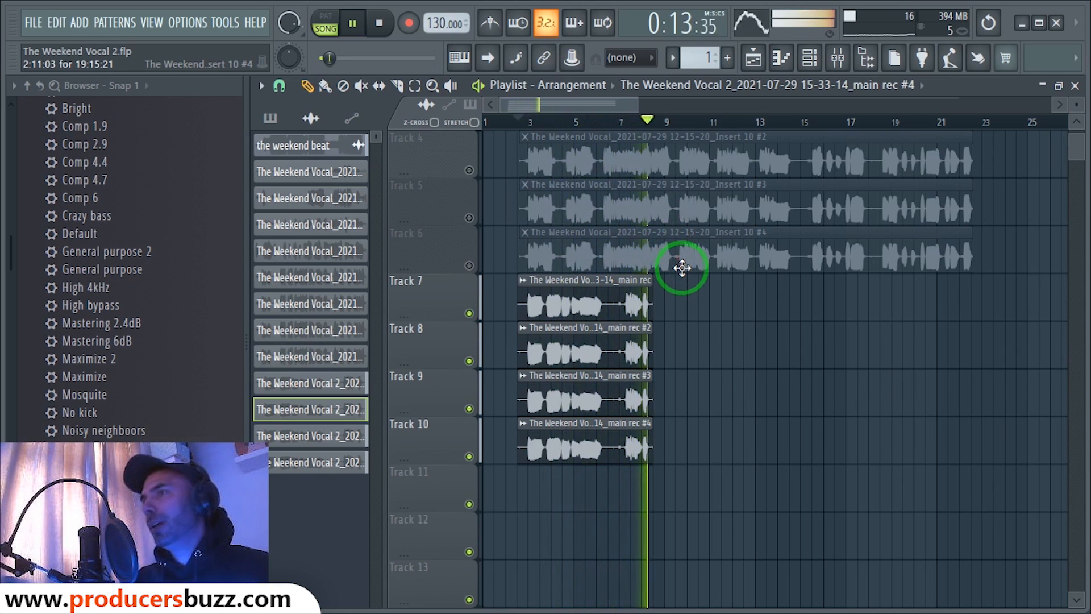
key(space)
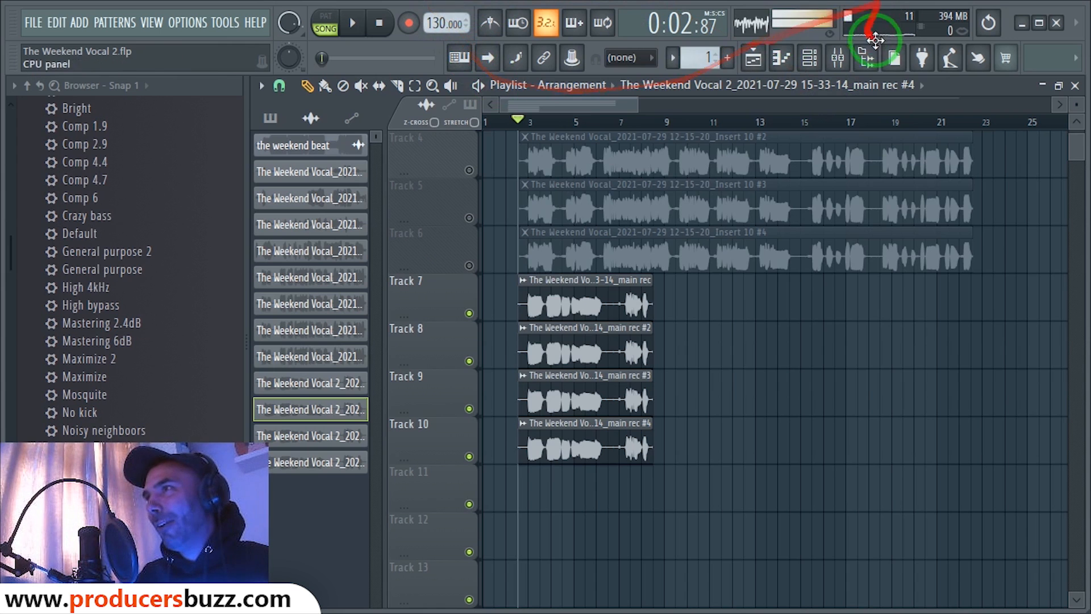
Show the effect chain of the main vocals insert in the mixer
click(837, 58)
click(570, 179)
mouse_move(570, 179)
mouse_down()
mouse_move(605, 197)
mouse_move(550, 206)
mouse_move(571, 168)
mouse_up()
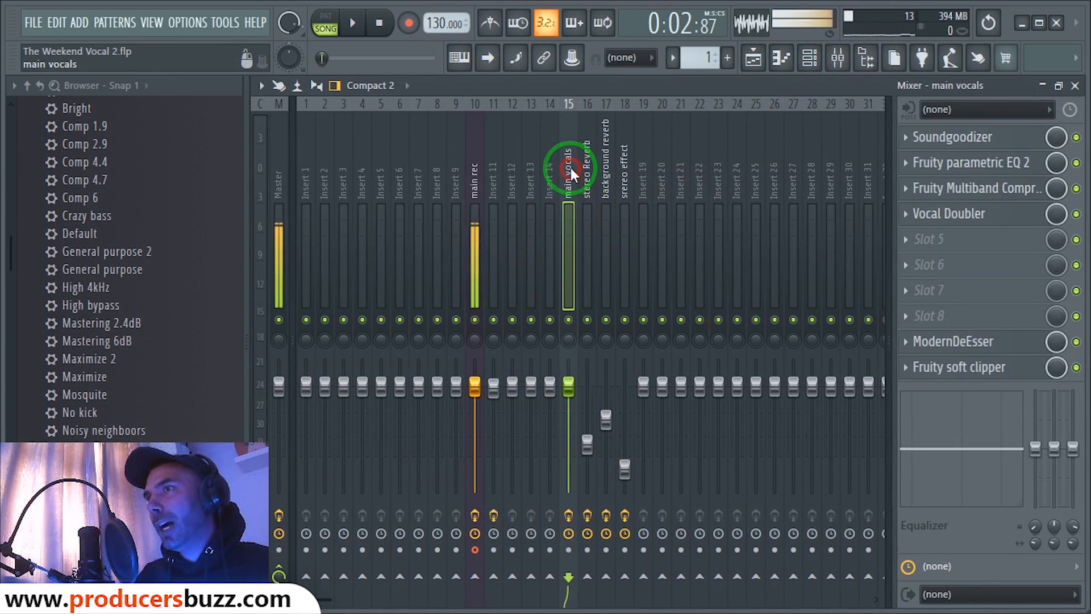
Start saving the main rec insert's mixer track state as a preset file
drag(324, 600, 330, 598)
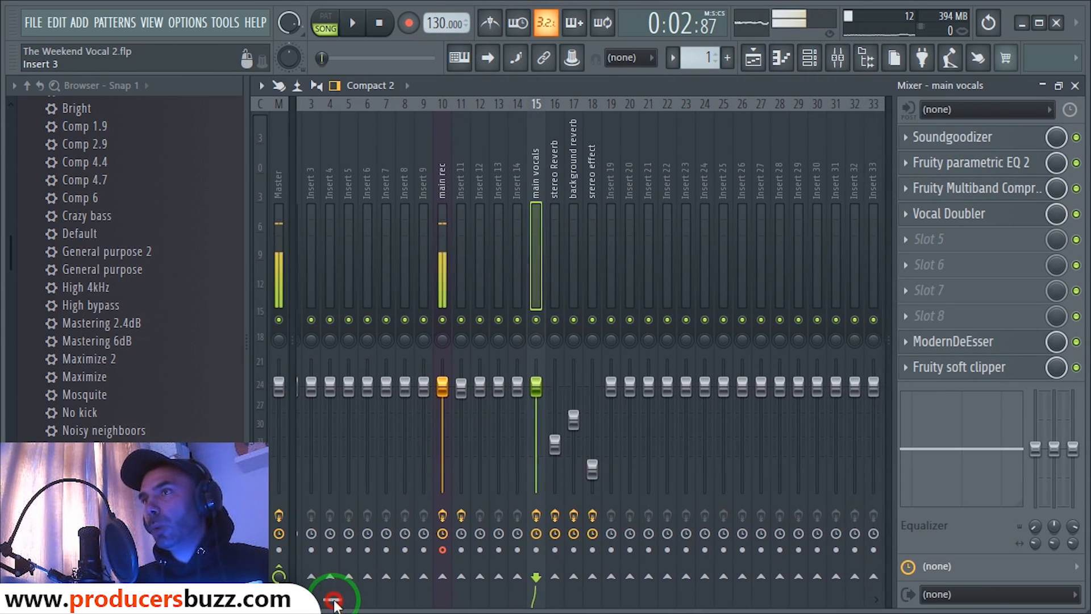
click(425, 175)
click(441, 181)
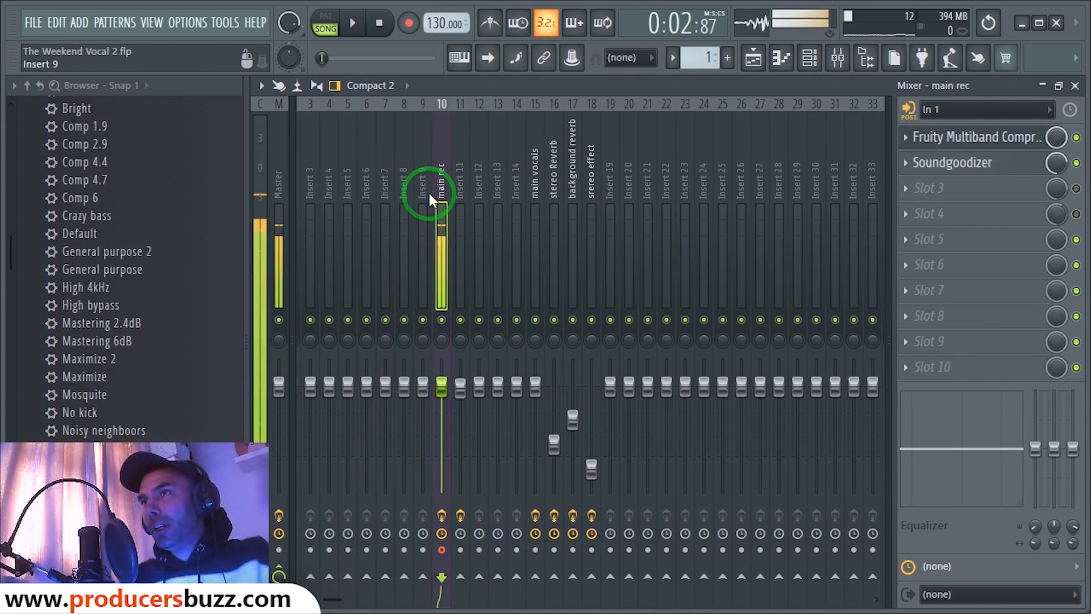
right_click(446, 168)
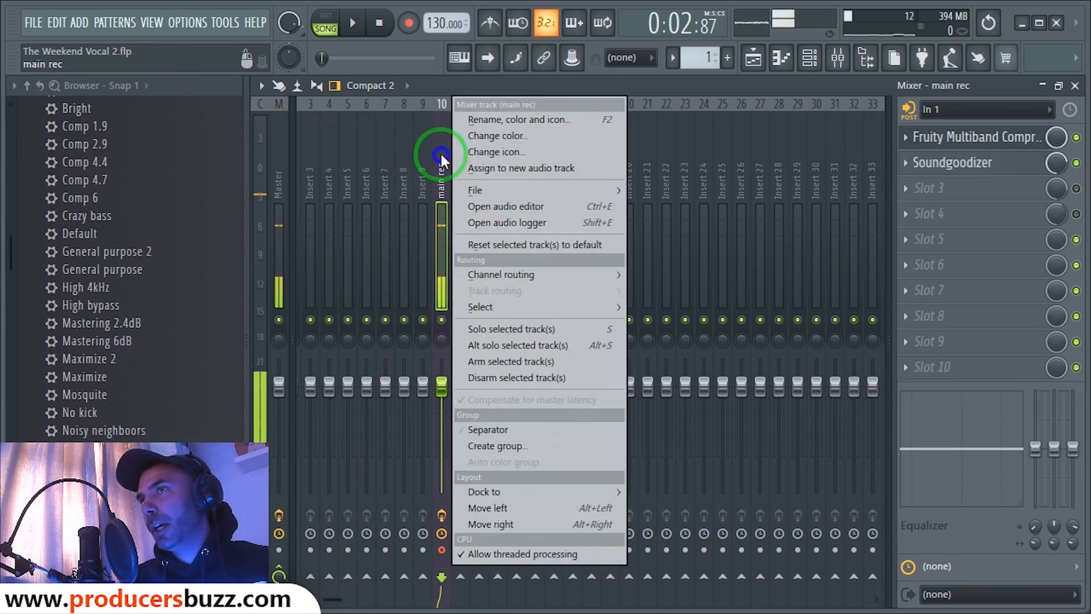
click(500, 189)
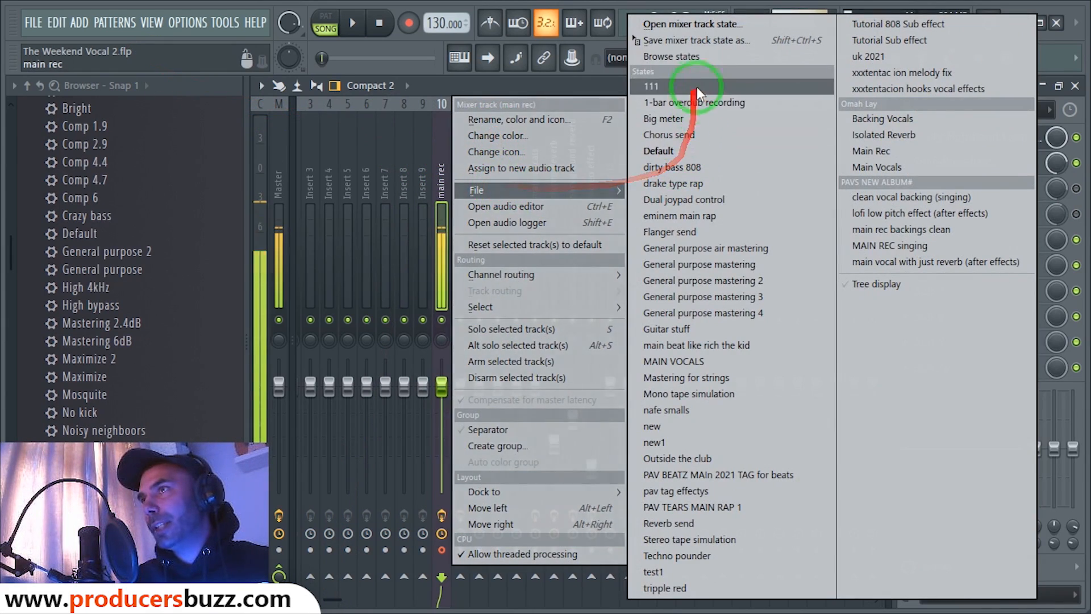
click(696, 43)
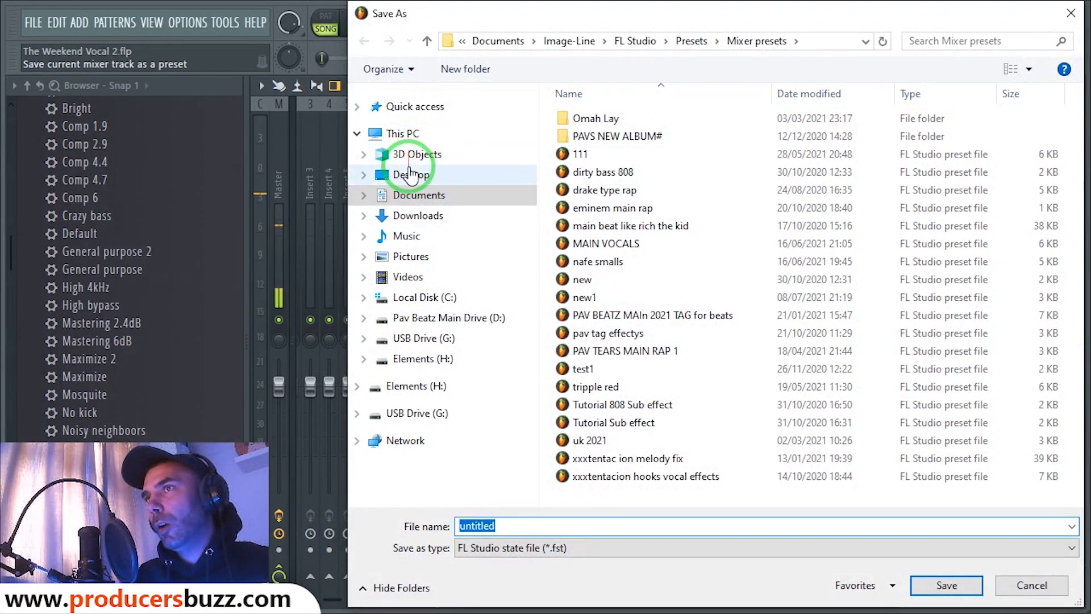
Create a folder named The Weekend Vocal Presets 2021 on the Desktop from within the save dialog
click(411, 174)
right_click(817, 213)
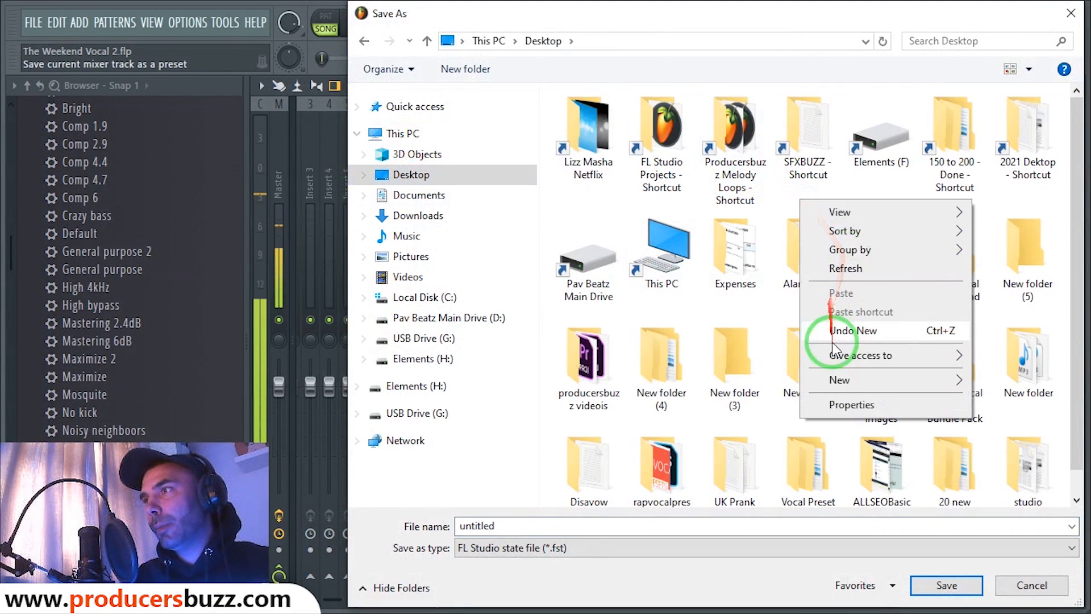
mouse_move(827, 378)
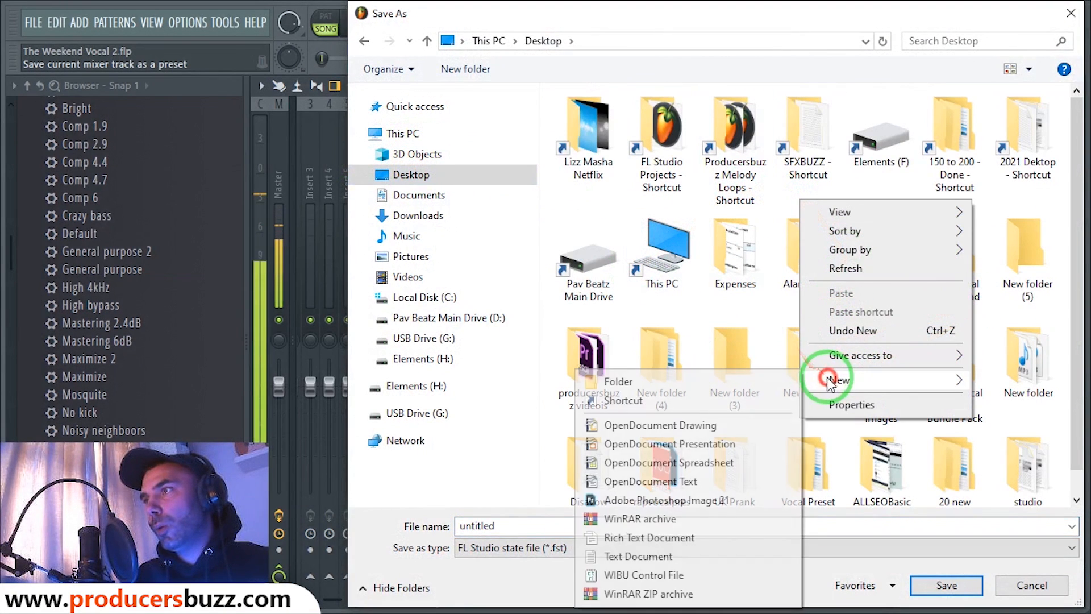
click(745, 379)
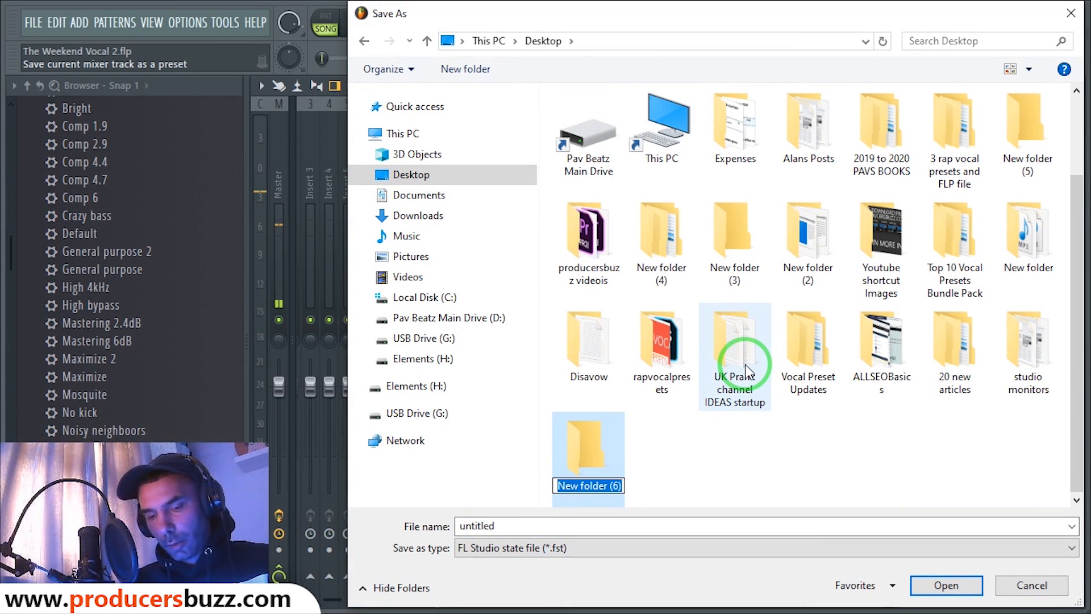
text(The Weekend)
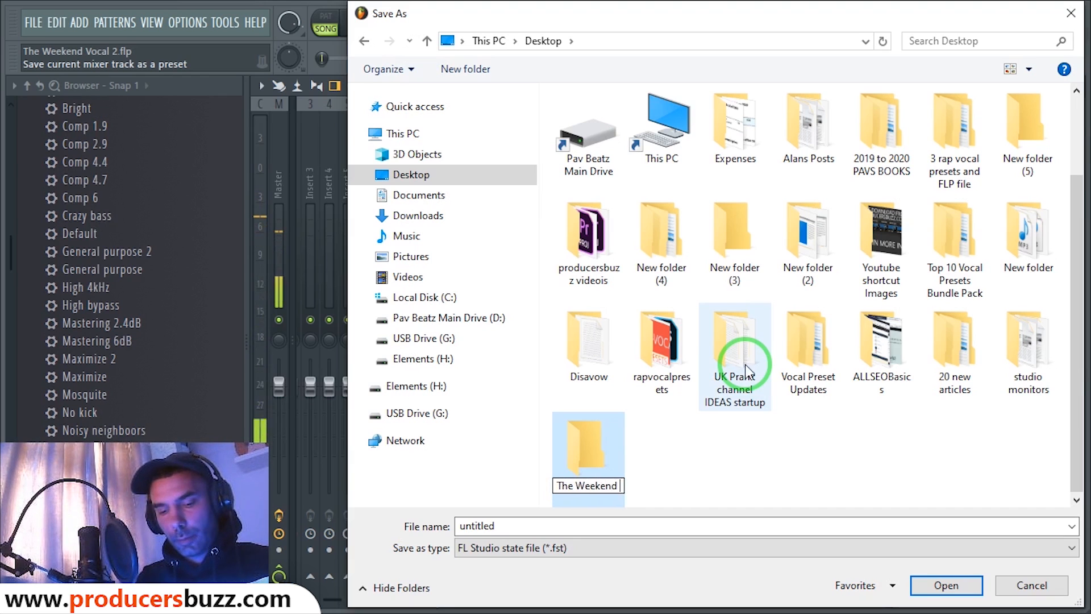
text( Vocasl)
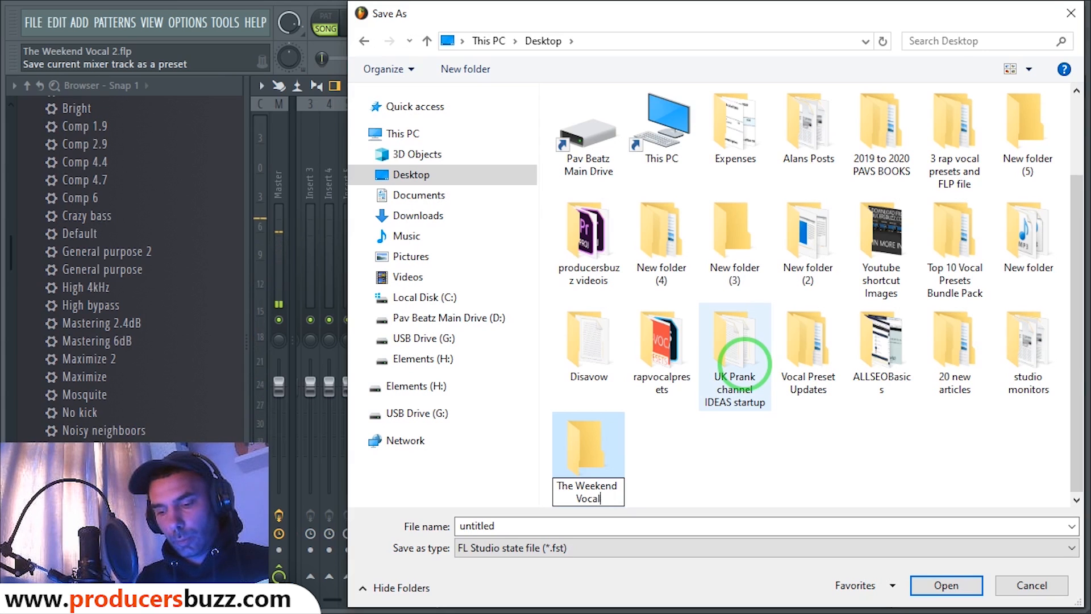
text( Presets)
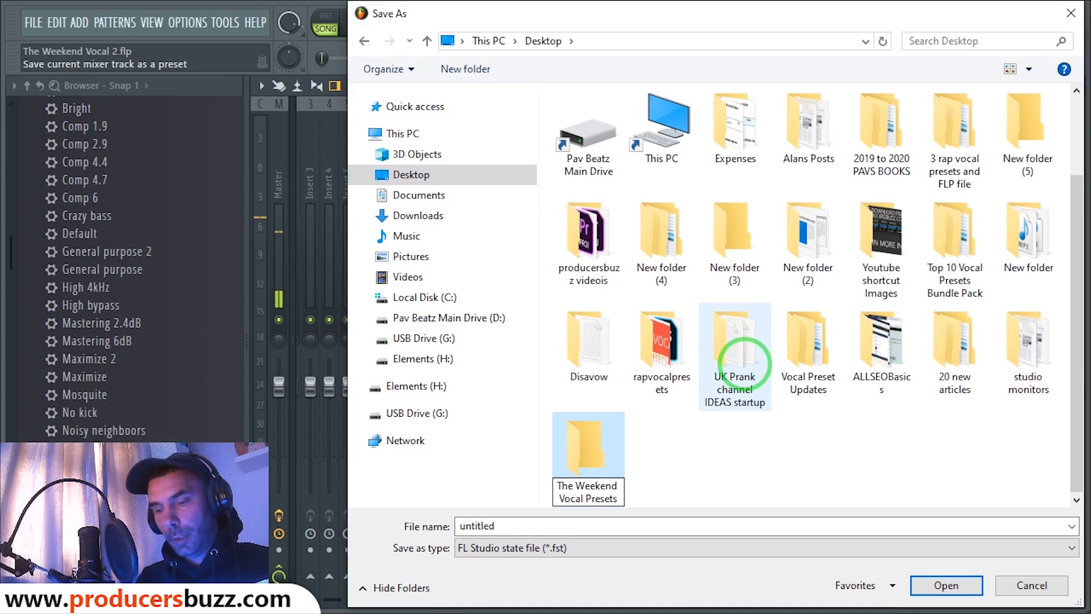
text( 2021)
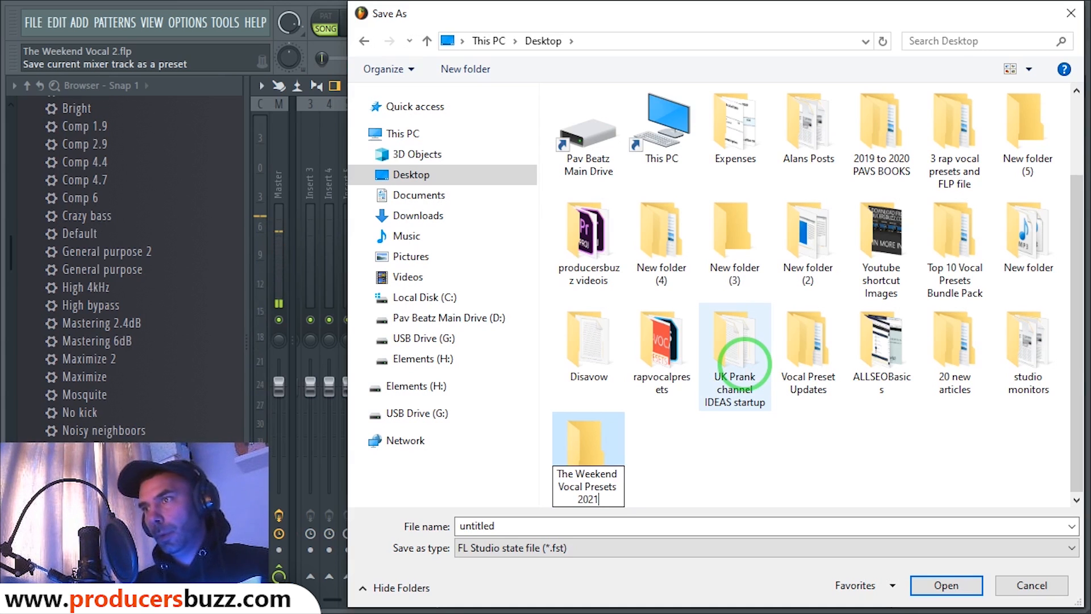
click(743, 347)
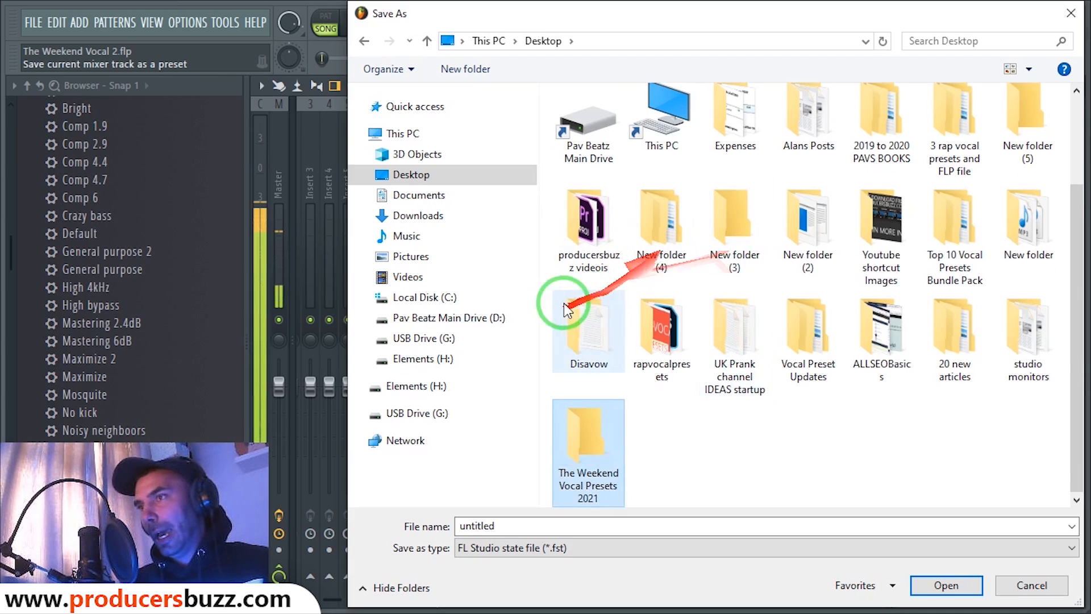
Save the main rec state as Main Rec inside The Weekend Vocal Presets 2021 folder
double_click(591, 449)
click(547, 523)
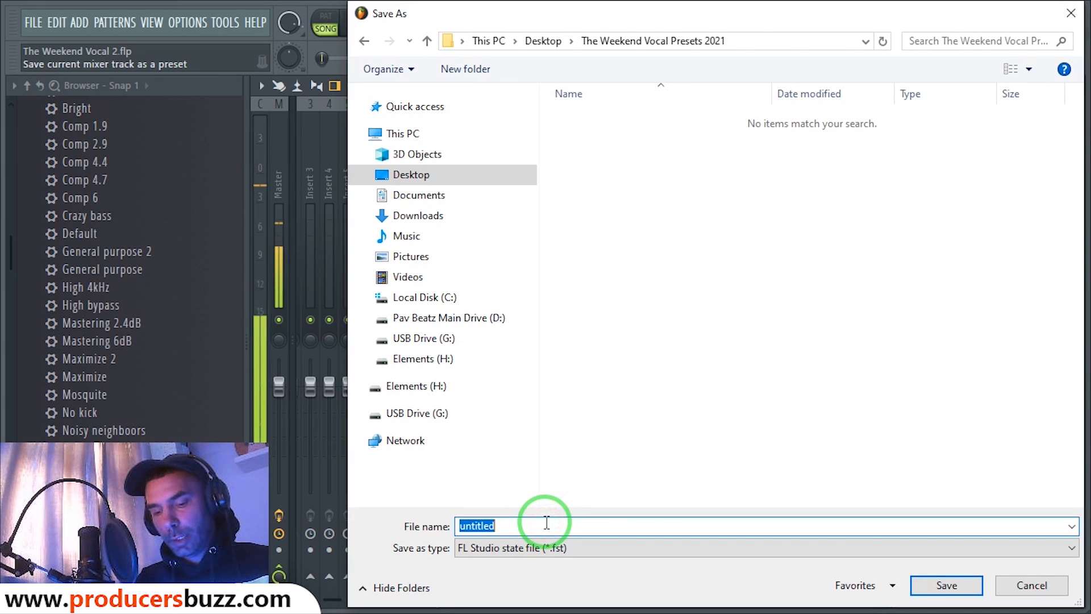
key(Return)
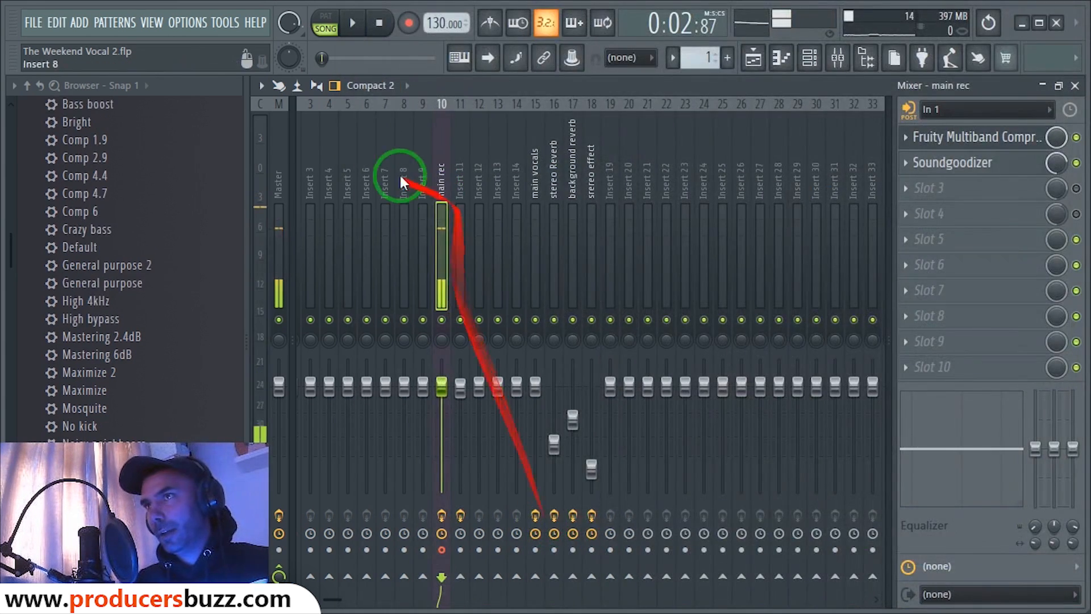
Save the main vocals insert's mixer track state in the same presets folder as main Vocals
click(534, 168)
right_click(534, 166)
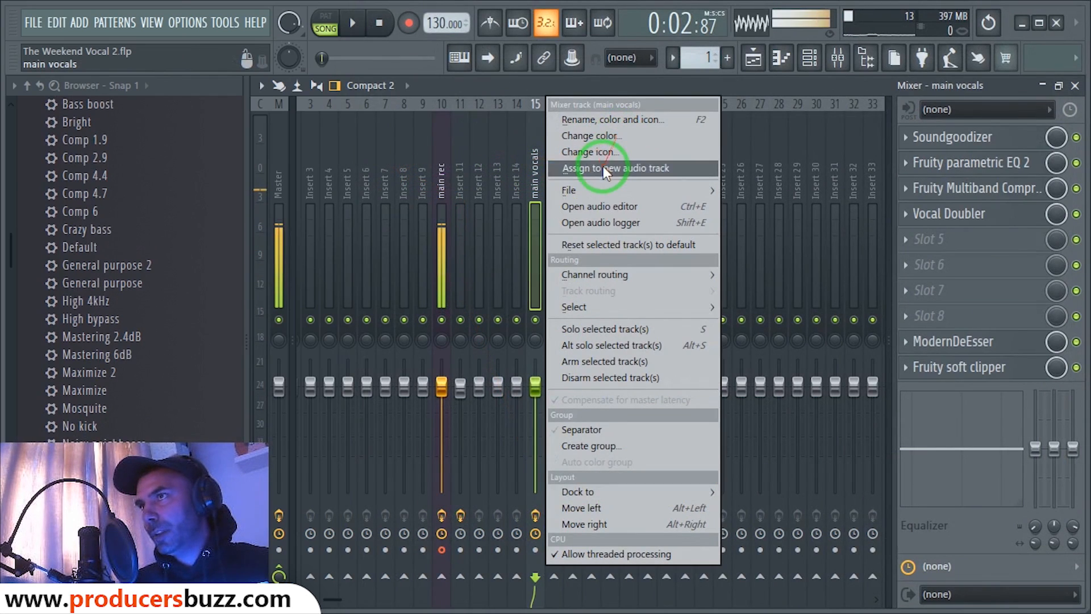
mouse_move(595, 187)
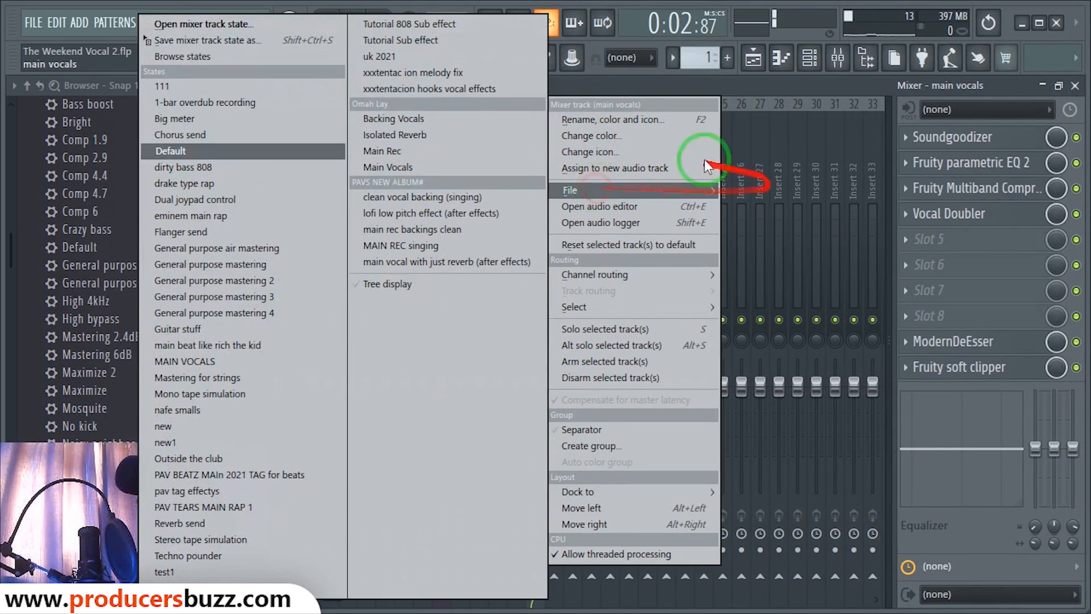
click(239, 40)
drag(616, 18, 861, 59)
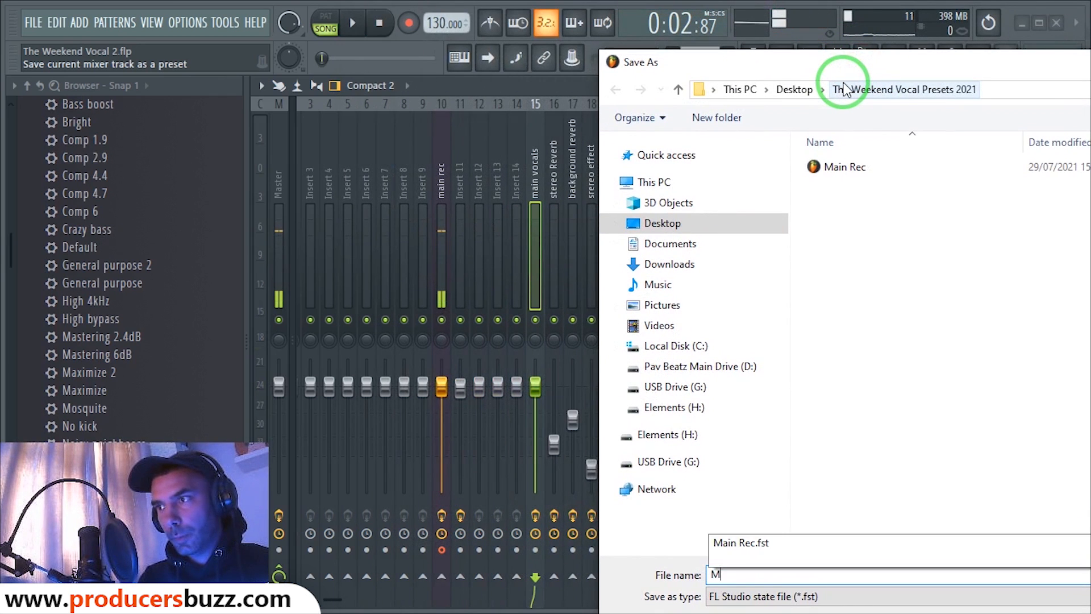
key(BackSpace)
text(main Vocals)
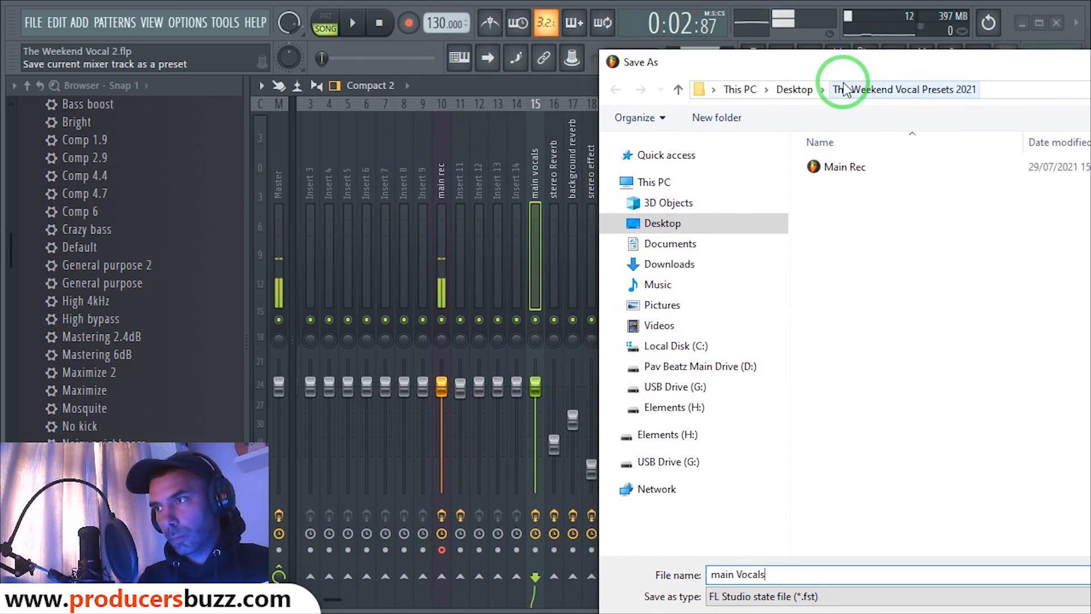
key(Return)
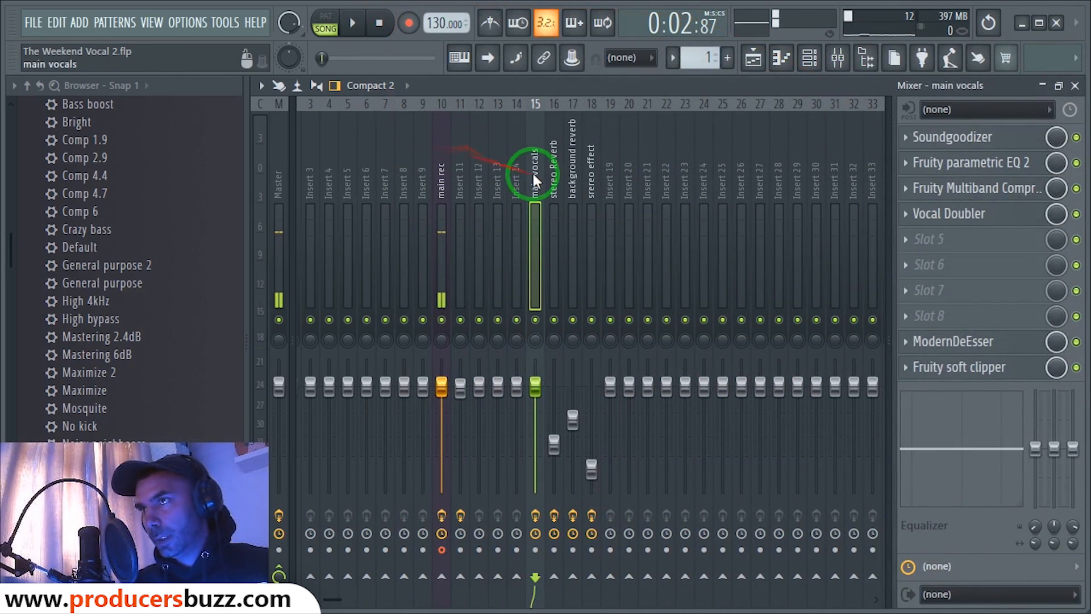
Save the stereo Reverb insert's mixer track state in the presets folder as stereo reverb
click(552, 183)
right_click(552, 183)
click(595, 189)
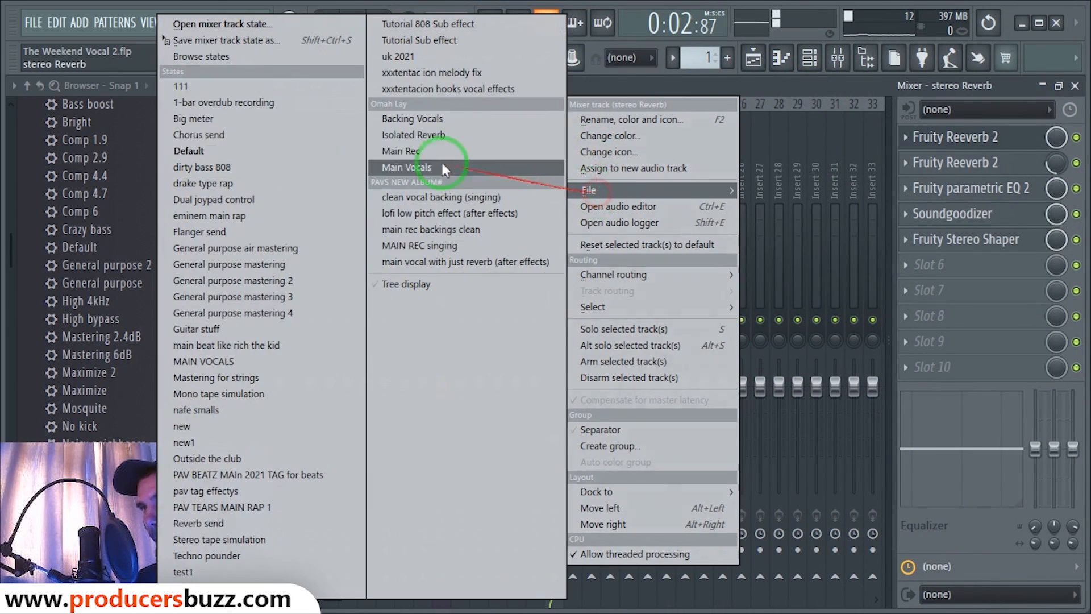
click(243, 39)
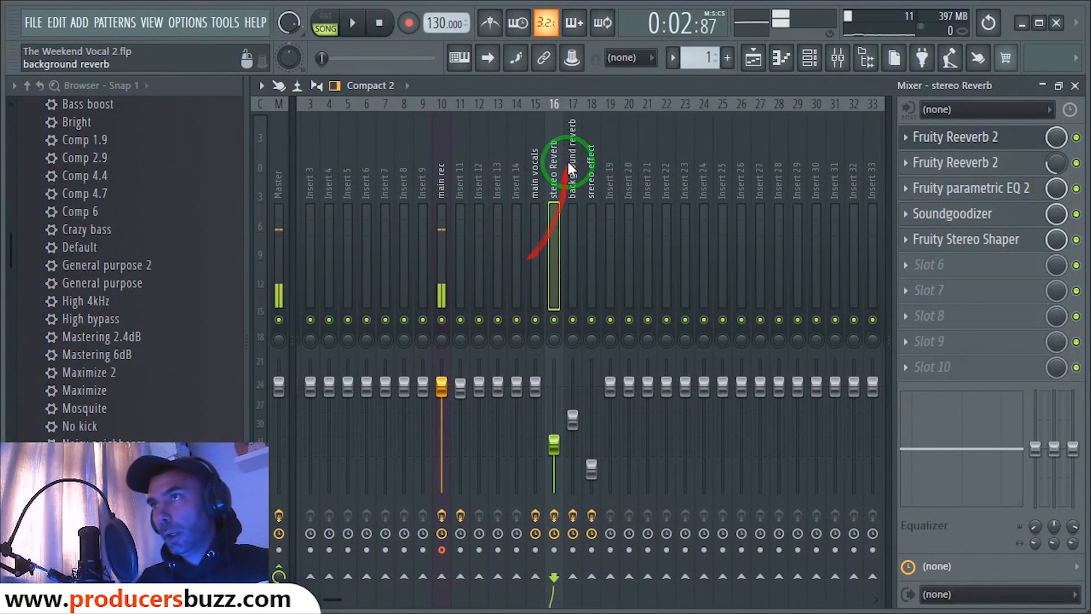
Save the background reverb insert's mixer track state in the presets folder as background reverb
right_click(570, 162)
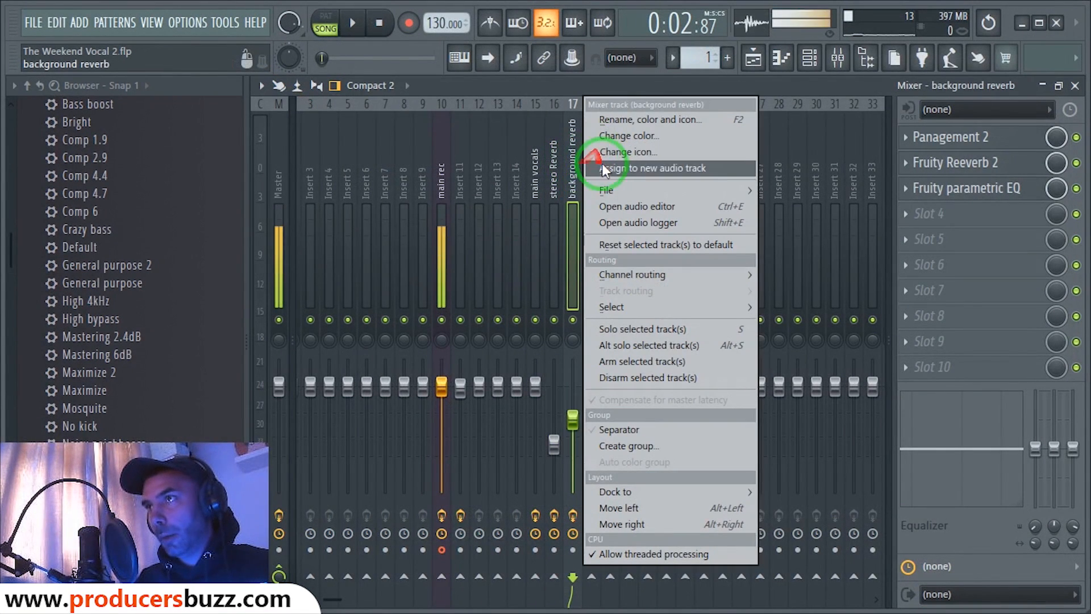
click(602, 189)
click(213, 39)
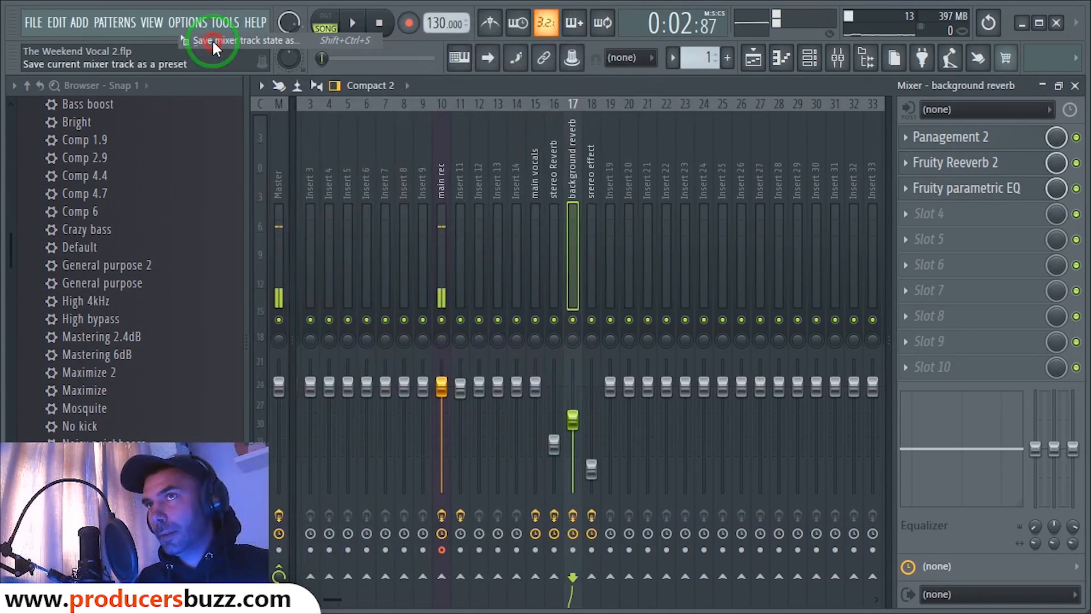
drag(596, 14, 840, 38)
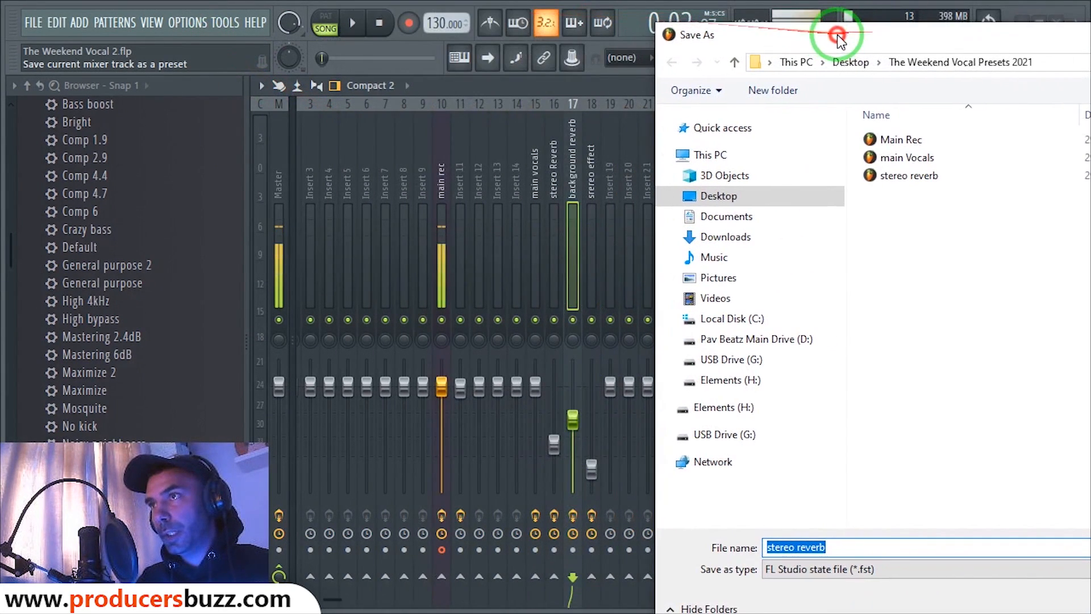
text(backgroun)
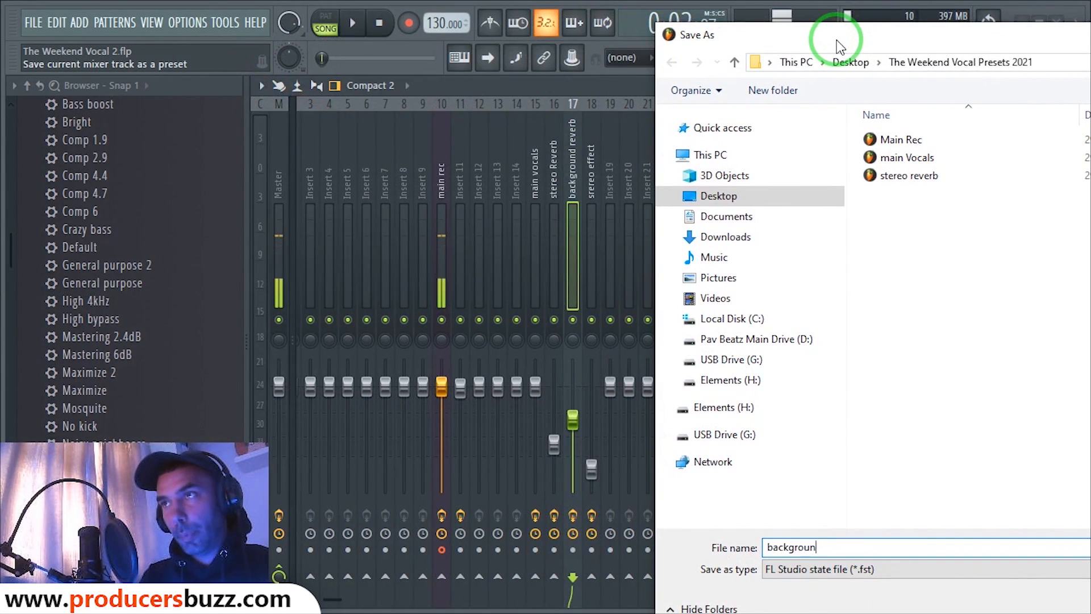
text(d reverb)
key(Return)
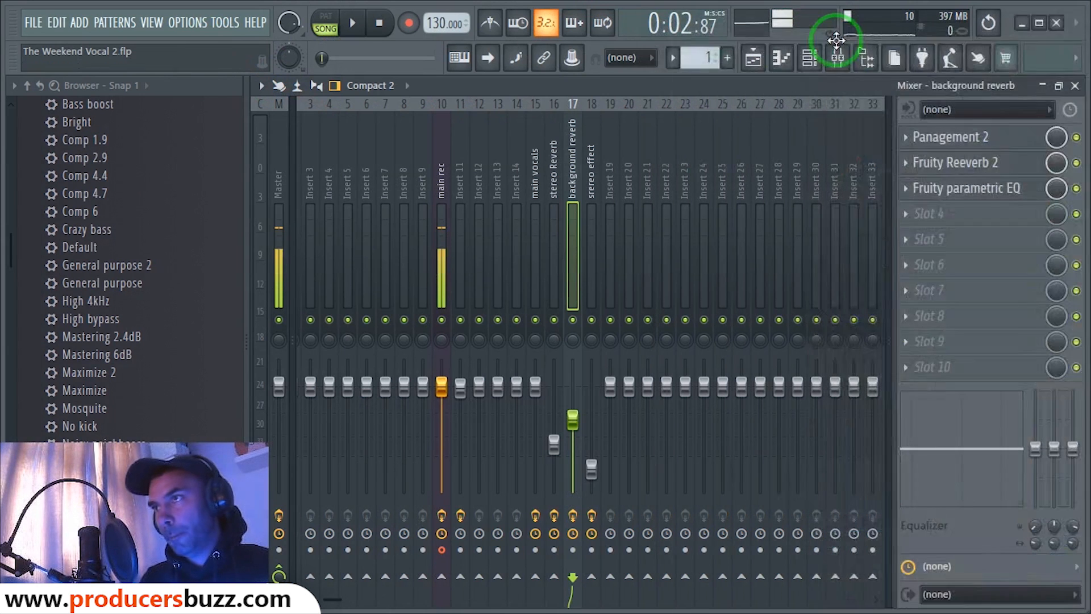
Open the audio editor on the srereo effect insert, and save the insert's mixer track state as stereo effect in the presets folder
right_click(595, 164)
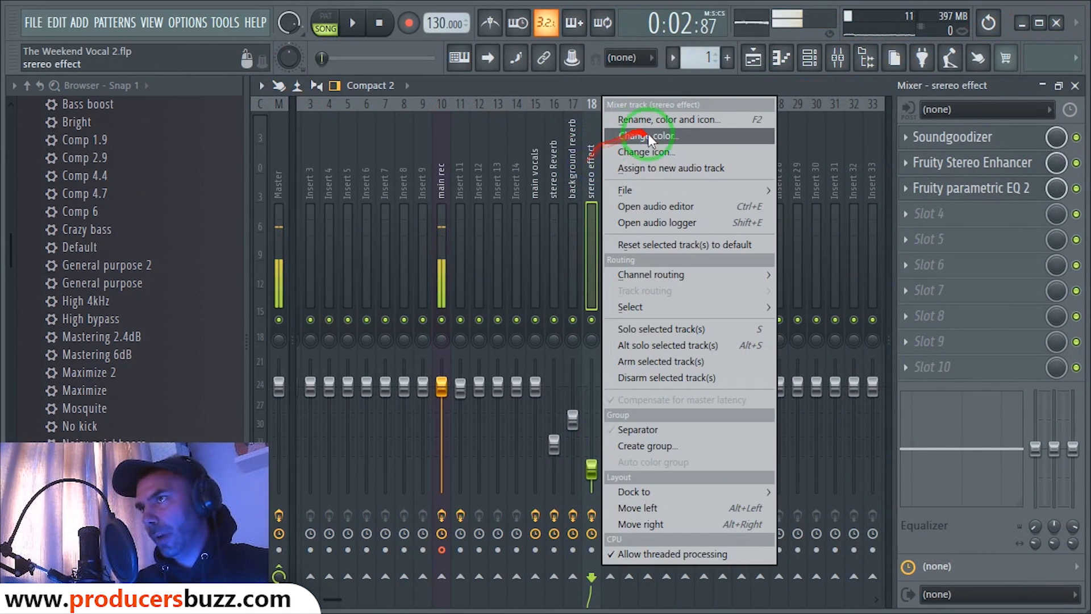
click(655, 204)
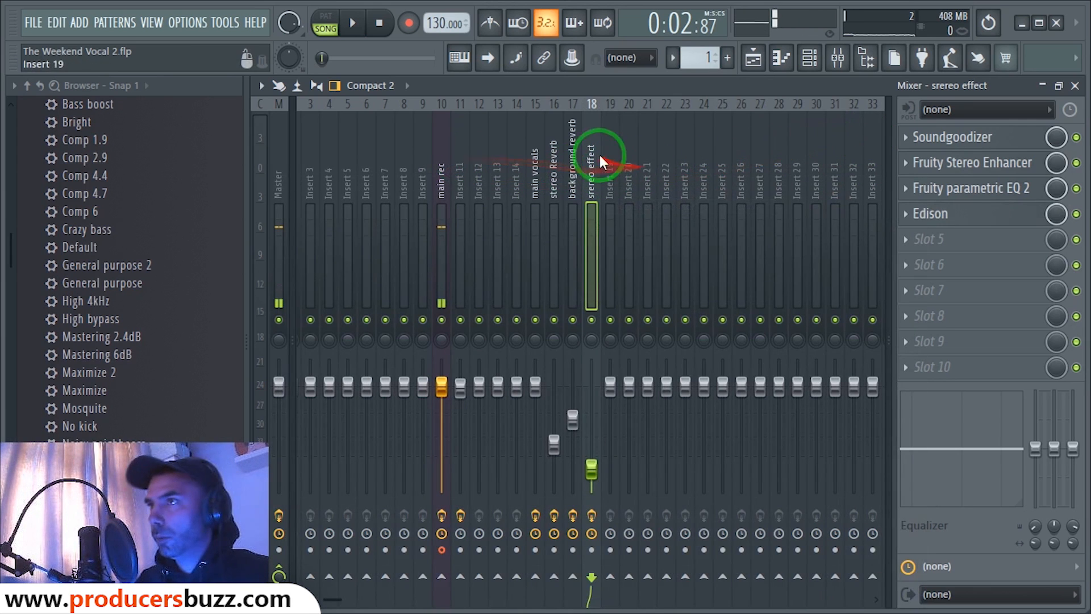
right_click(594, 148)
mouse_move(647, 189)
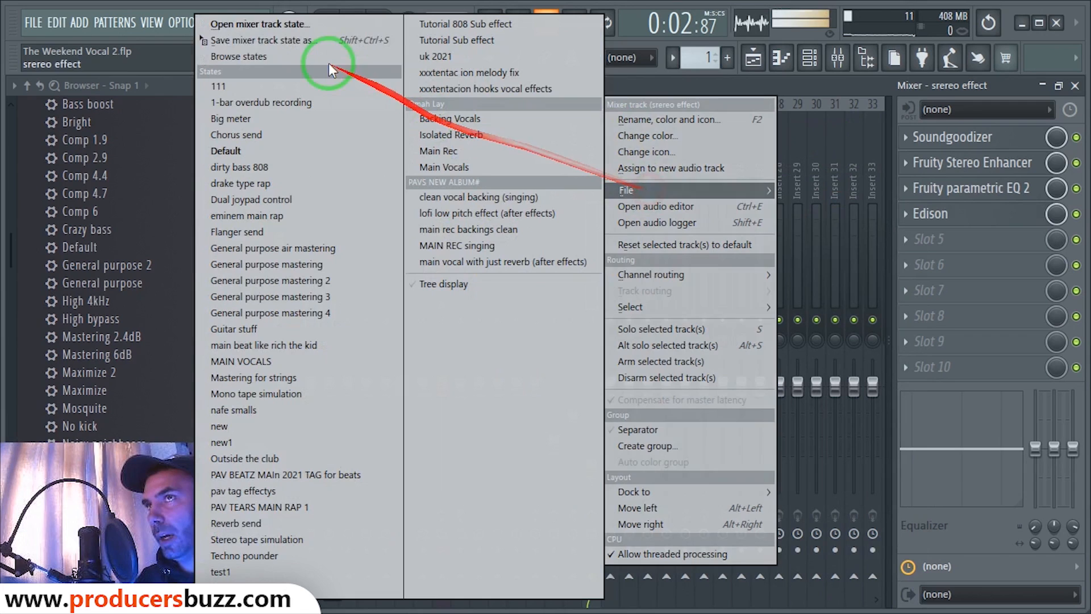
click(257, 36)
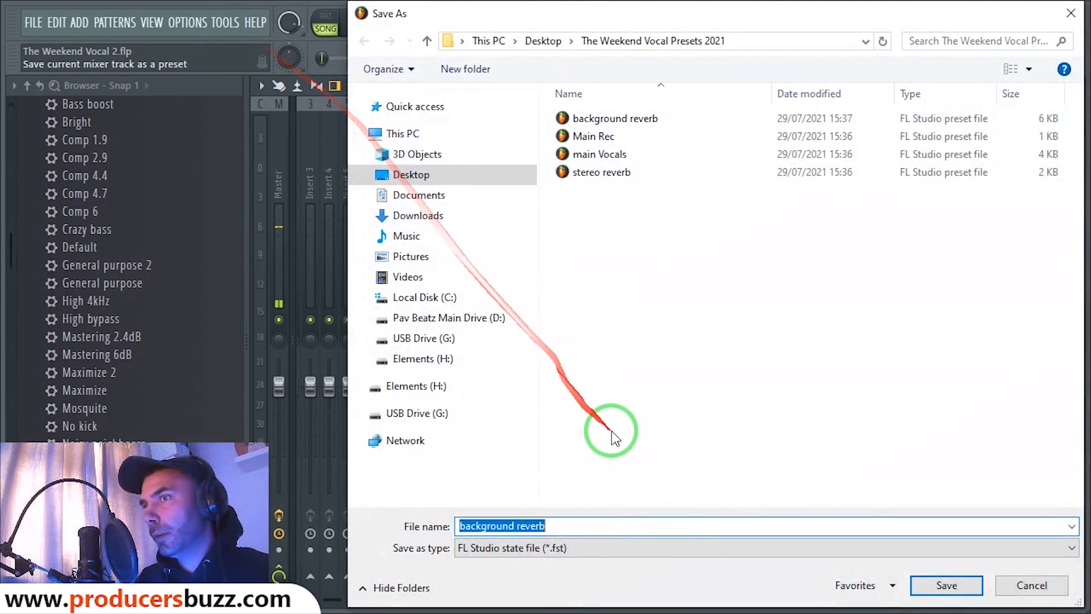
text(sre)
key(BackSpace)
key(BackSpace)
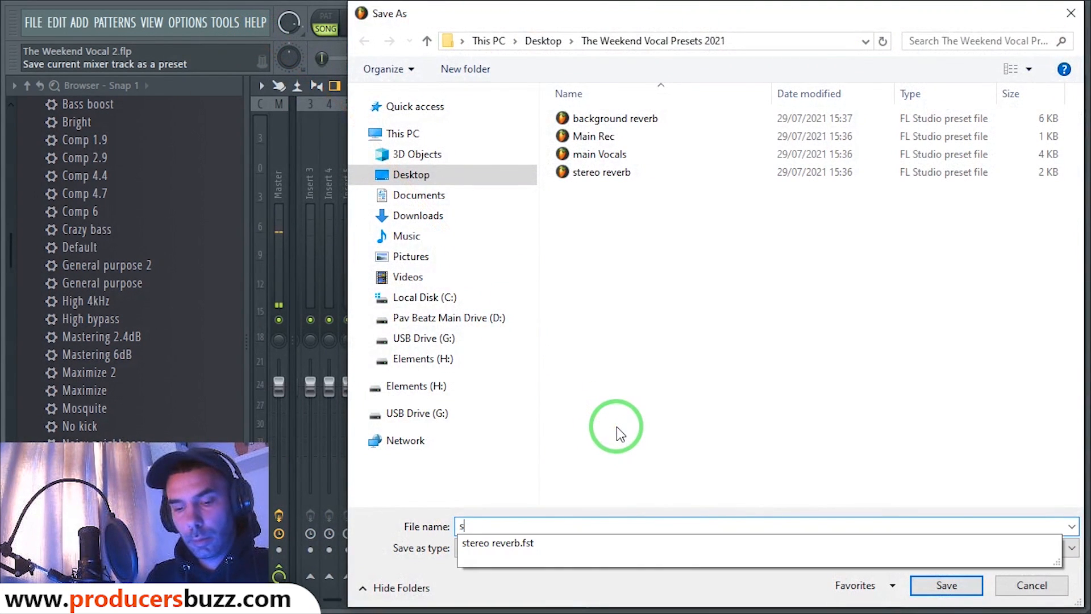
text(tereo effect)
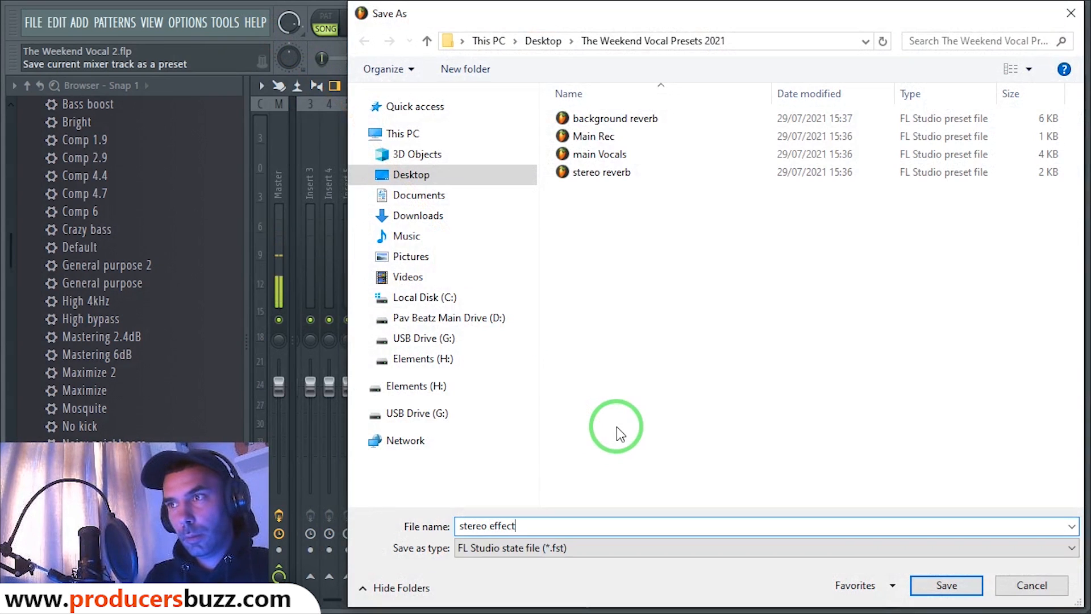
key(Return)
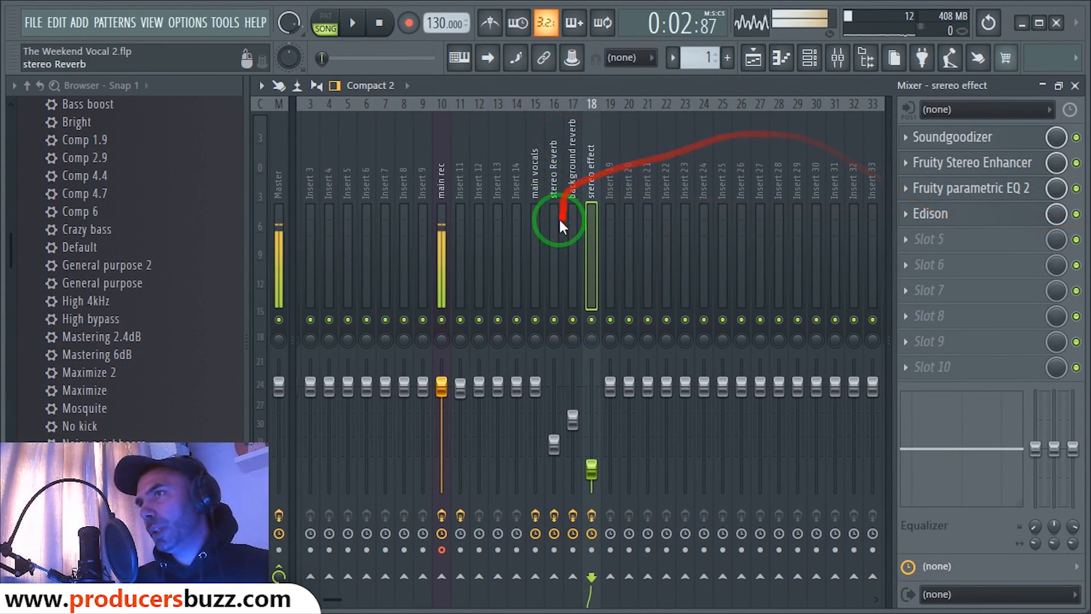
Load the main Vocals mixer track state from The Weekend Vocal Presets 2021 folder onto the empty Insert 50
click(691, 184)
drag(786, 177, 508, 178)
right_click(500, 141)
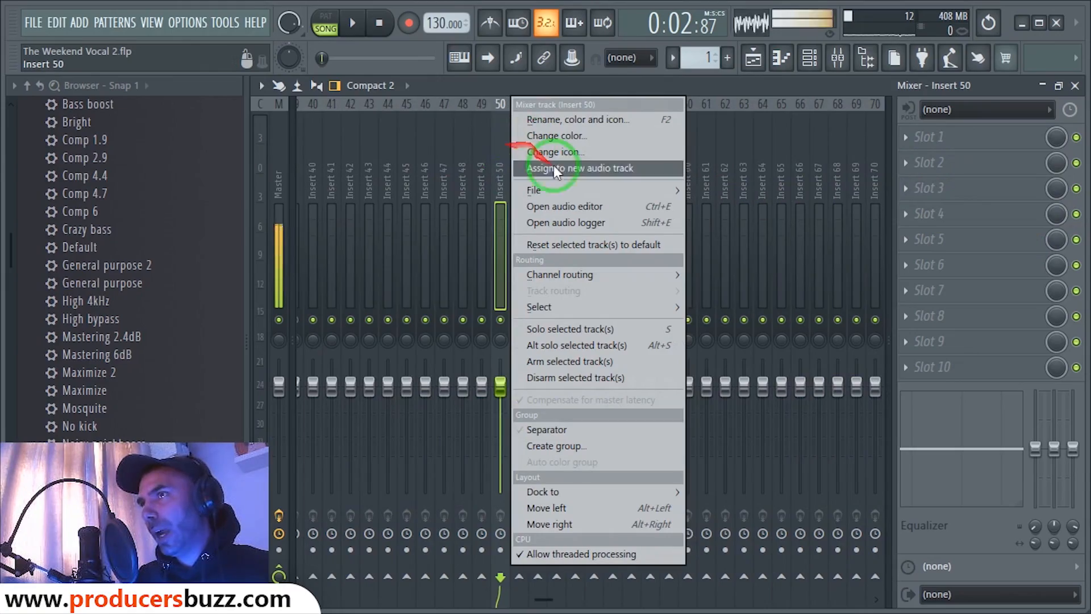
click(555, 189)
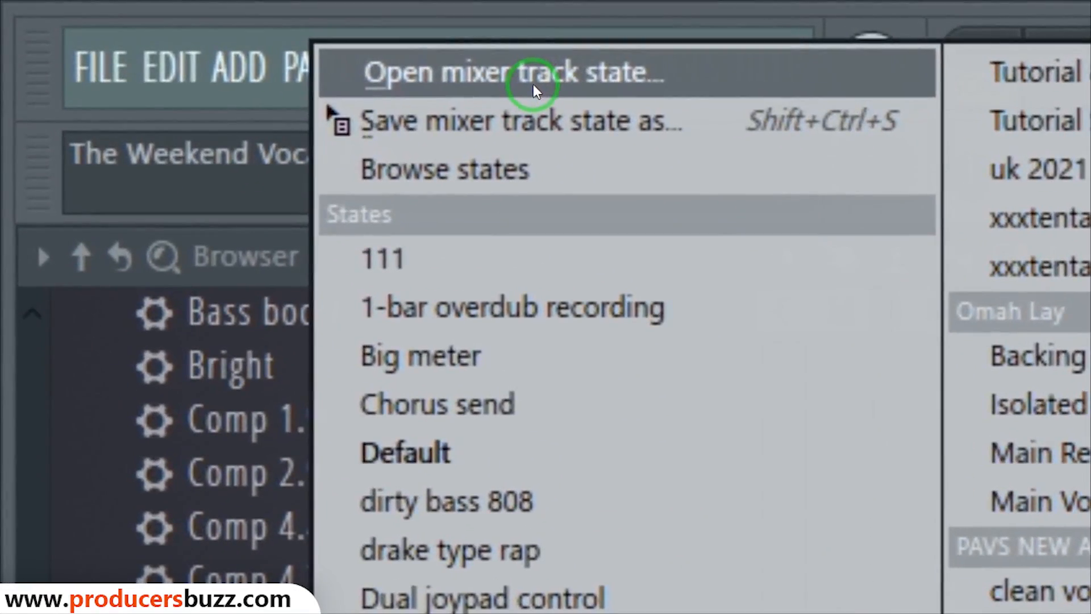
click(333, 47)
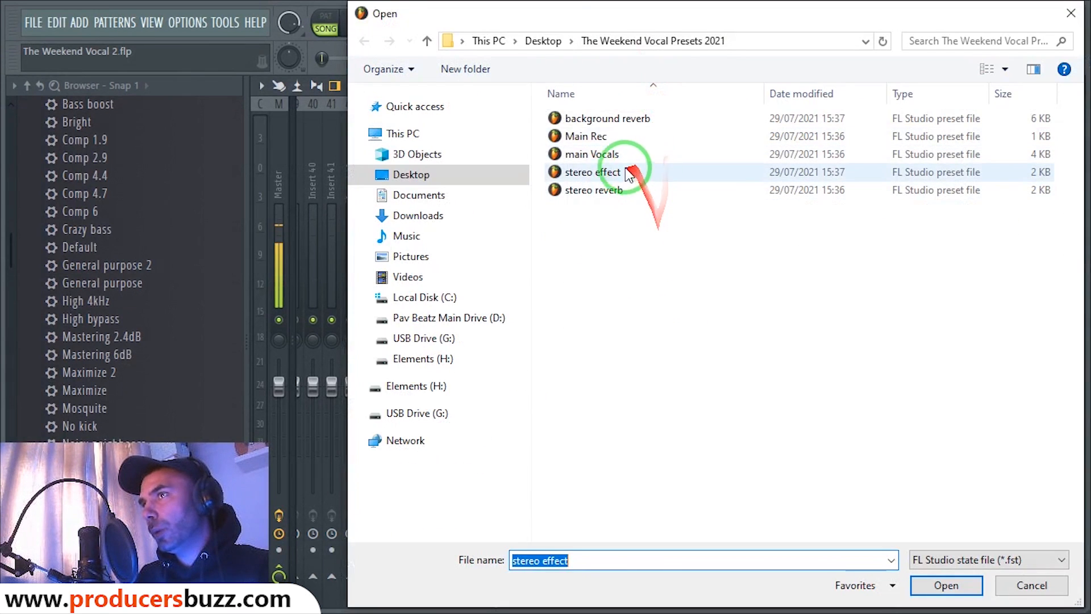
click(591, 154)
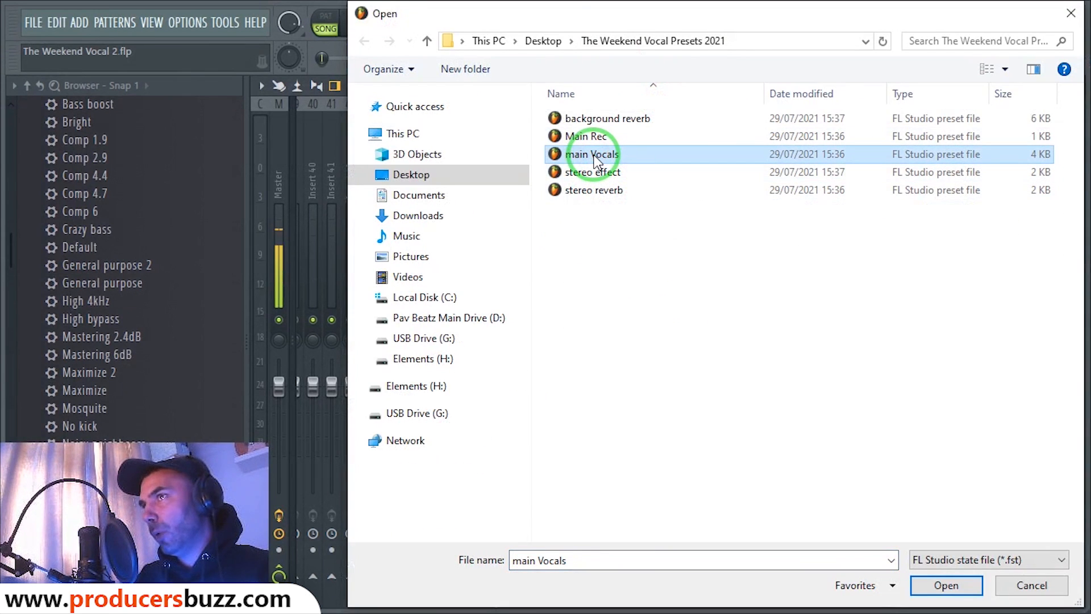
double_click(593, 155)
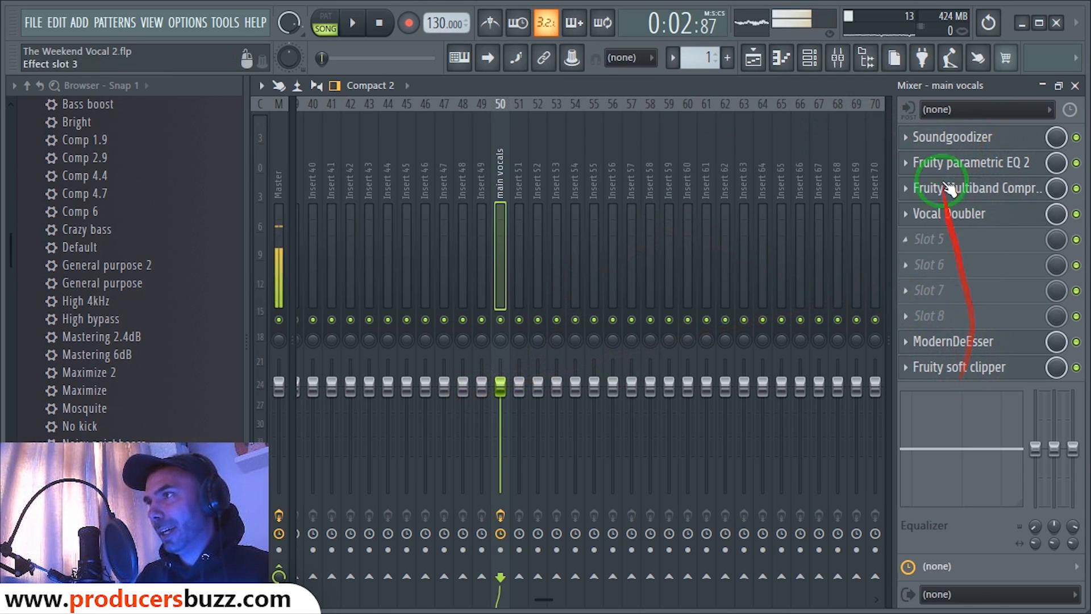
Load the background reverb mixer track state from the presets folder onto Insert 51
right_click(524, 136)
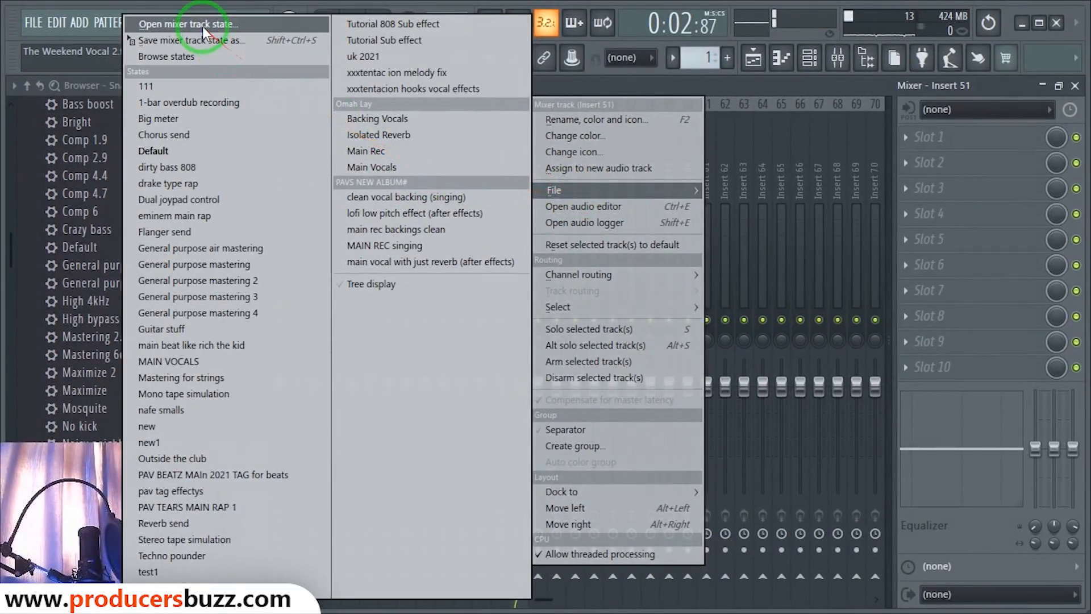
click(201, 25)
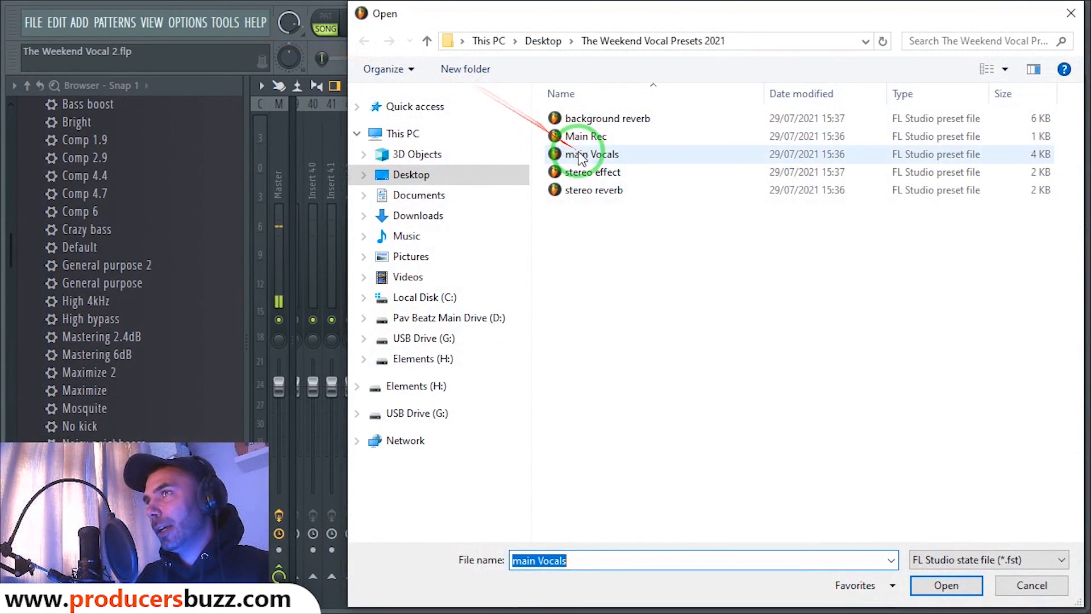
click(580, 156)
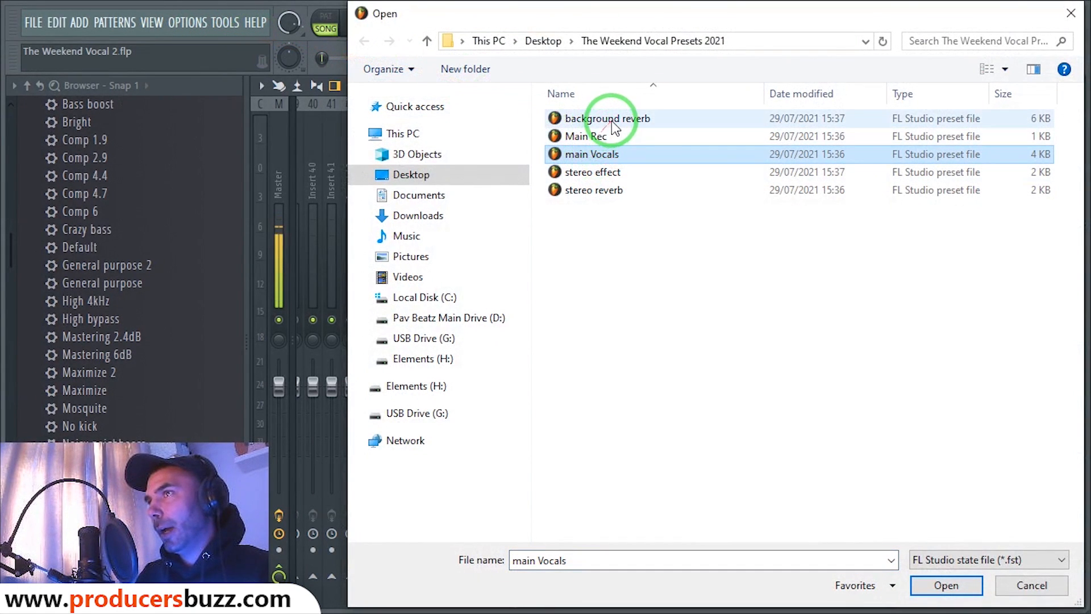
click(639, 120)
double_click(627, 119)
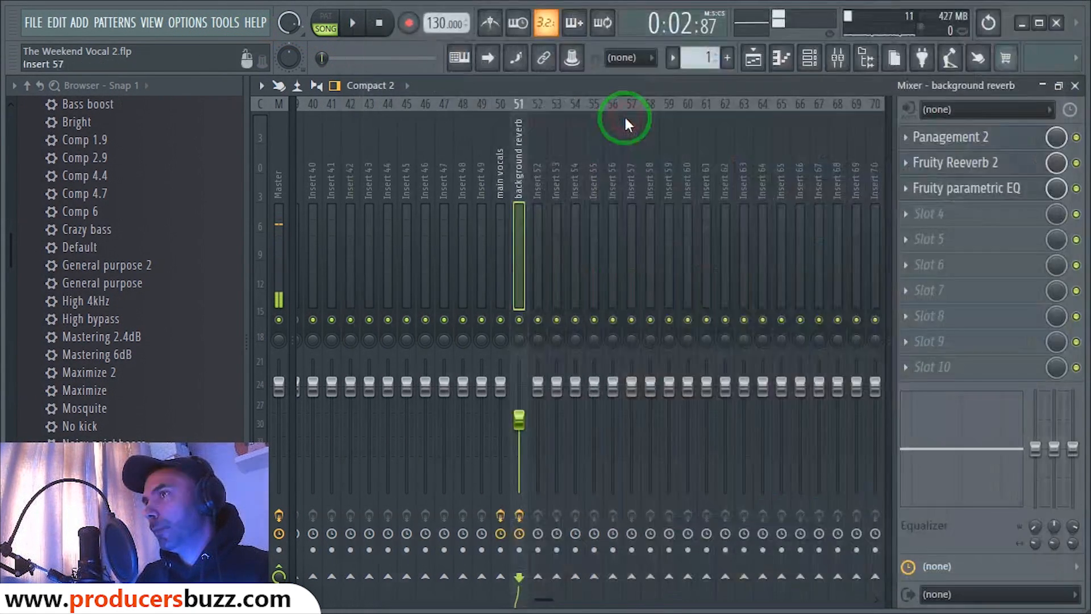
Examine the Panagement 2 and Fruity Reeverb 2 settings loaded on the background reverb insert, and close both plugins
click(955, 137)
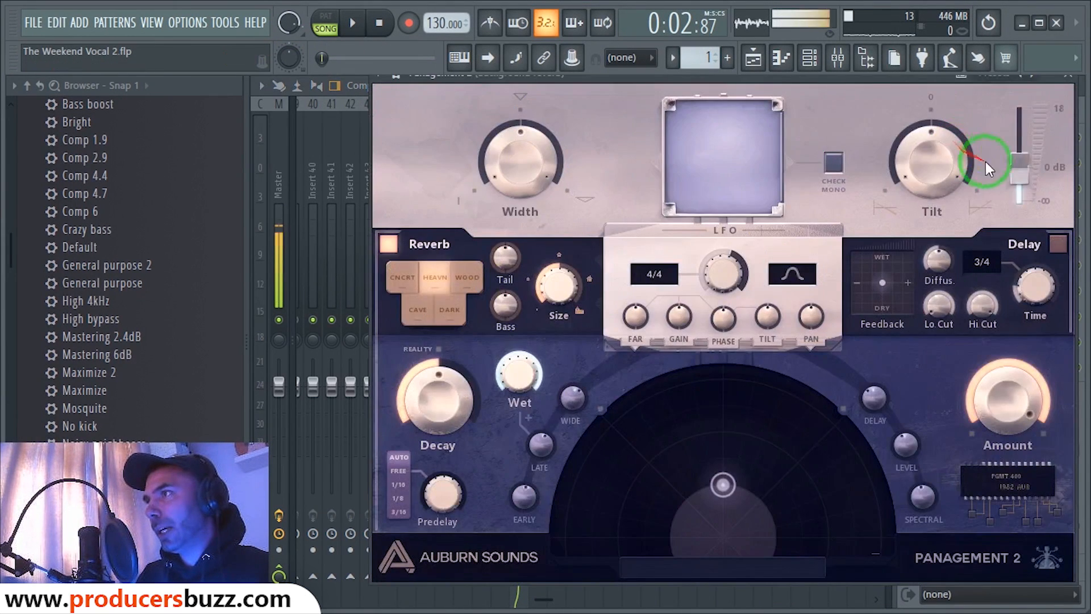
click(1061, 84)
click(992, 163)
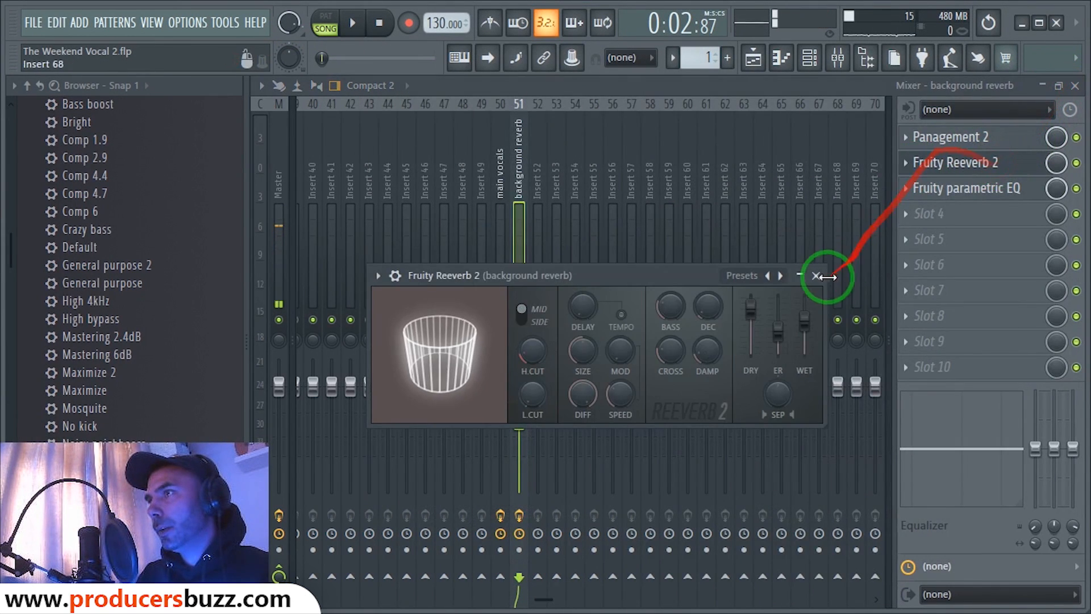
click(825, 276)
click(992, 142)
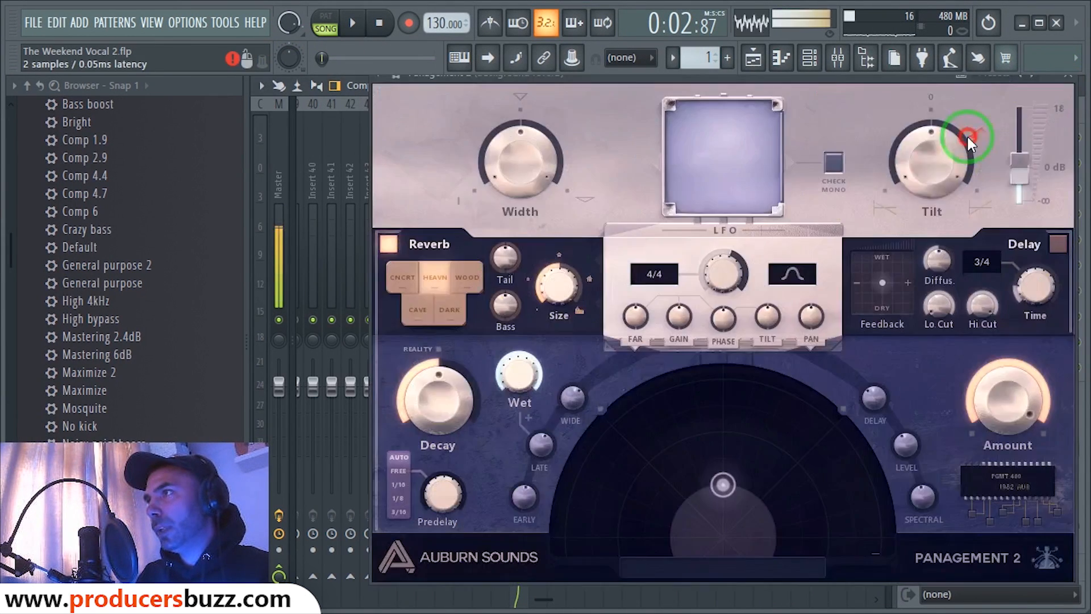
click(1073, 87)
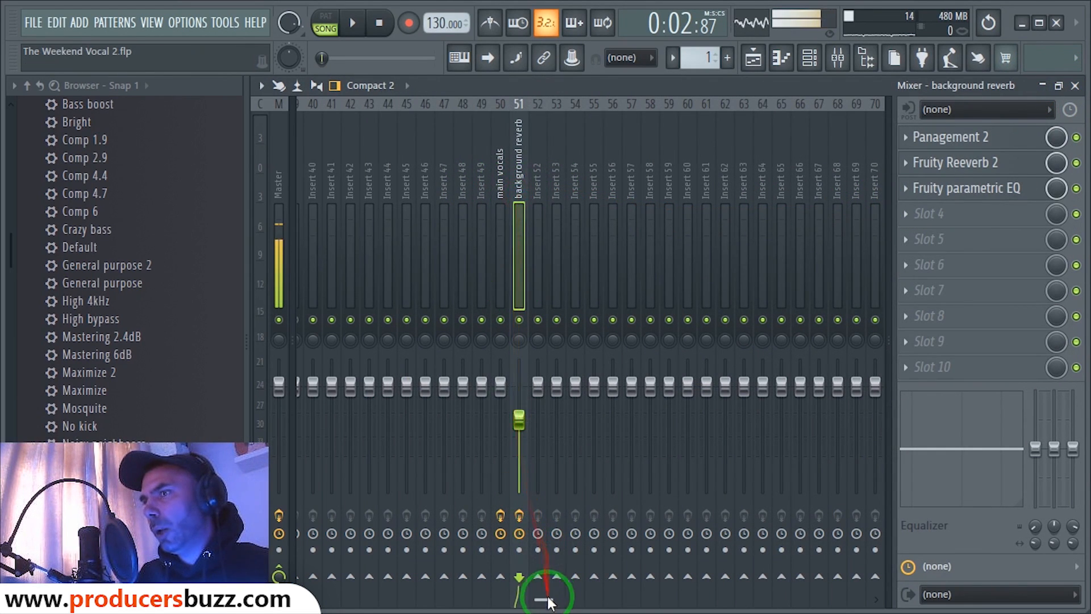
Clear the main rec clips from playlist tracks 7 to 10 and unmute the Insert 10 vocal clips on tracks 3 to 6
drag(544, 599, 350, 599)
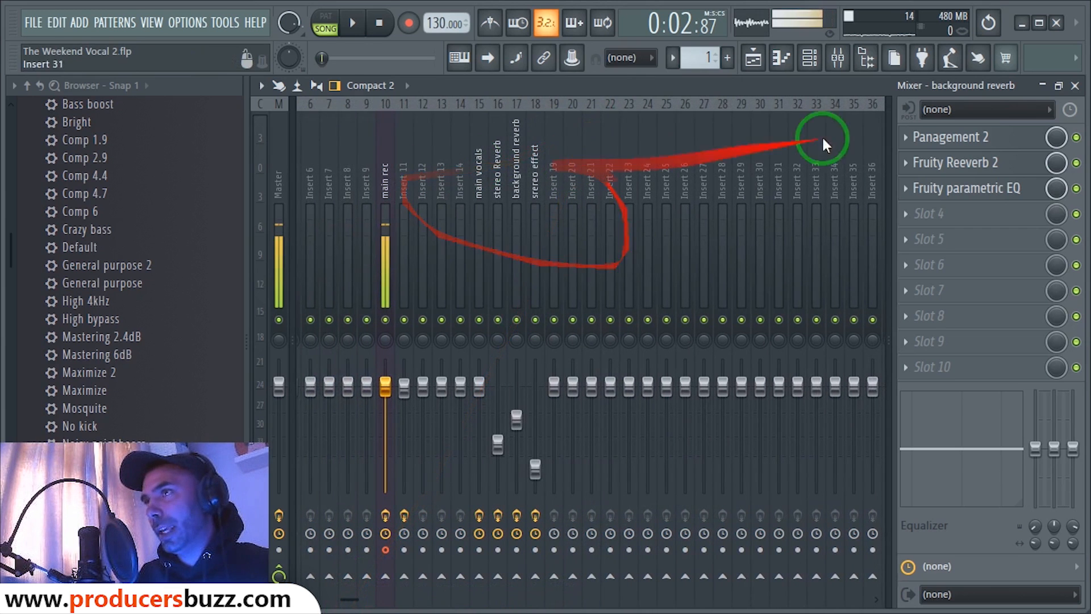
click(1075, 85)
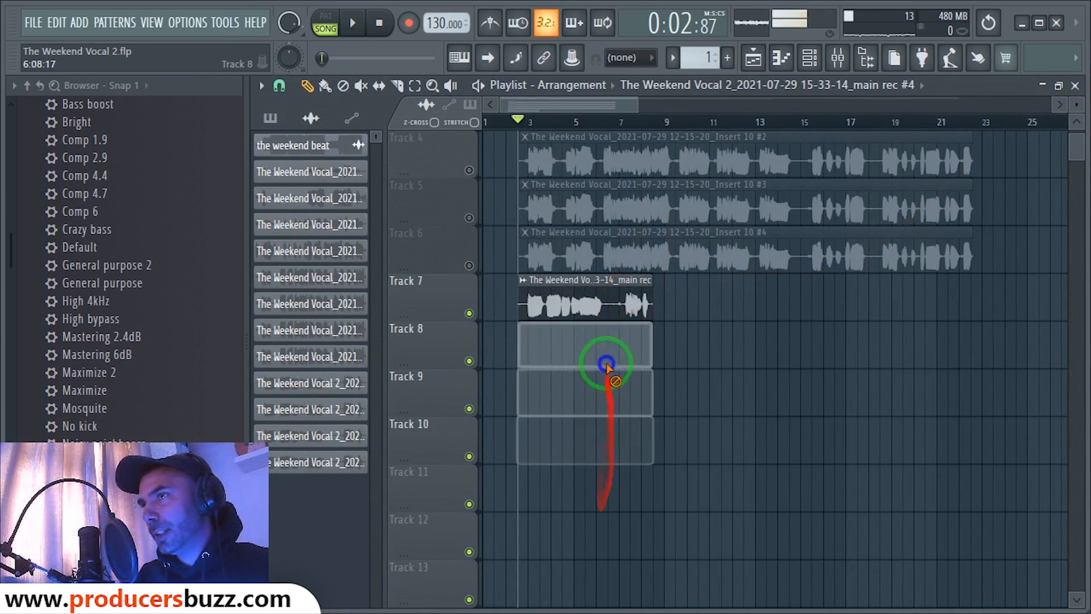
scroll(580, 385, up, 3)
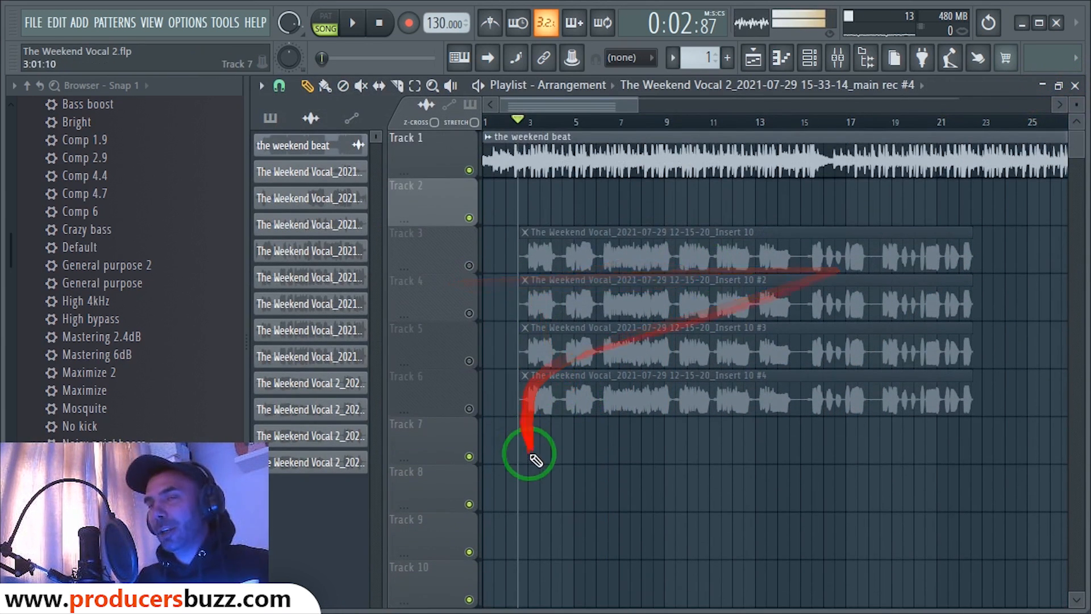
click(469, 266)
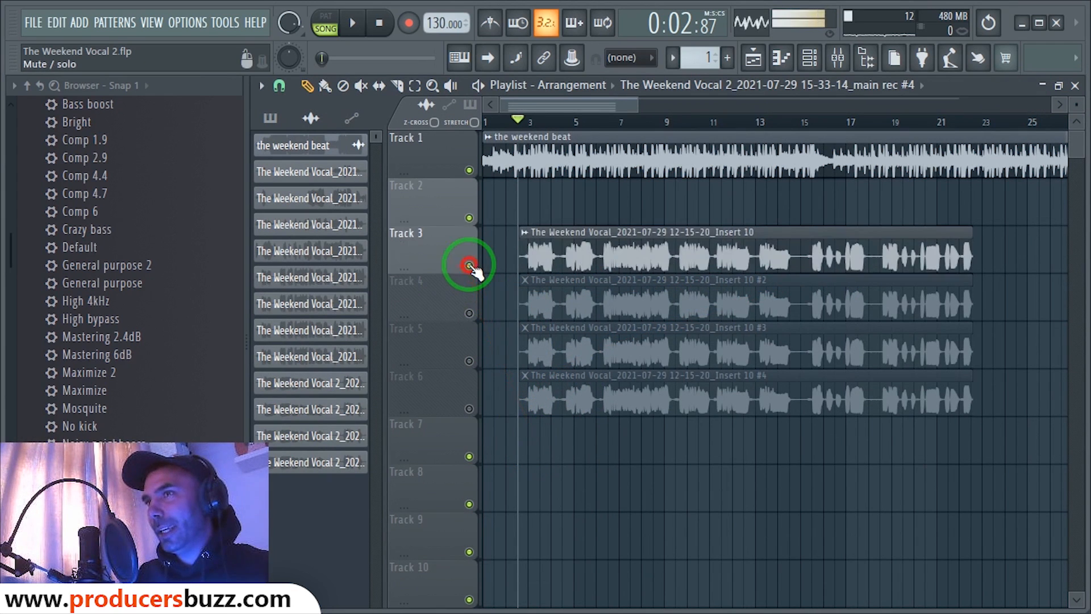
click(468, 314)
click(469, 361)
click(468, 409)
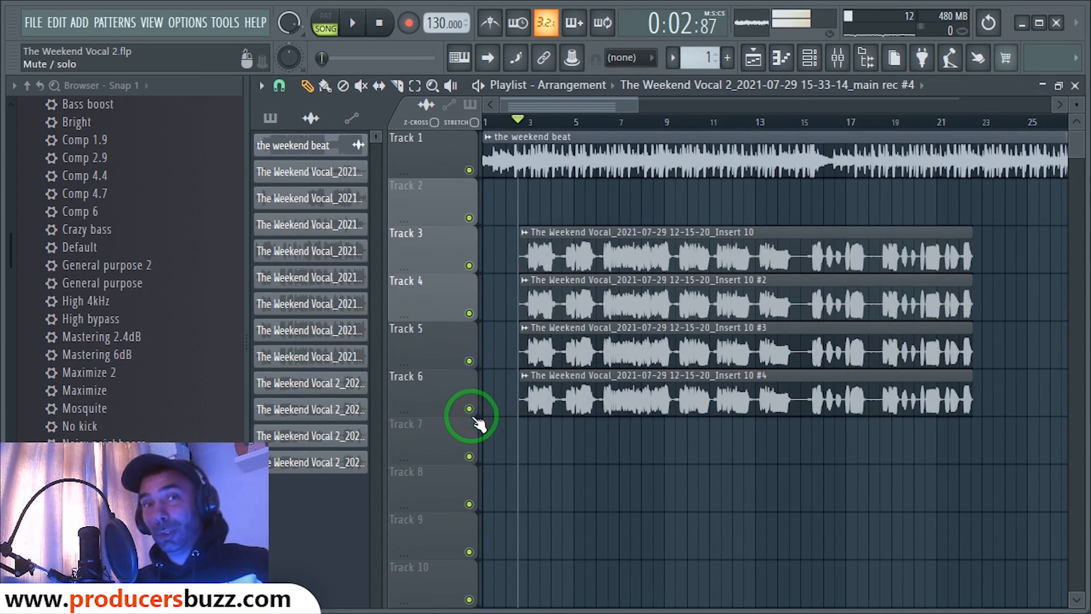
Review the main rec insert's effect chain, and examine the mode and amount of Soundgoodizer on the main vocals insert
click(838, 57)
click(384, 183)
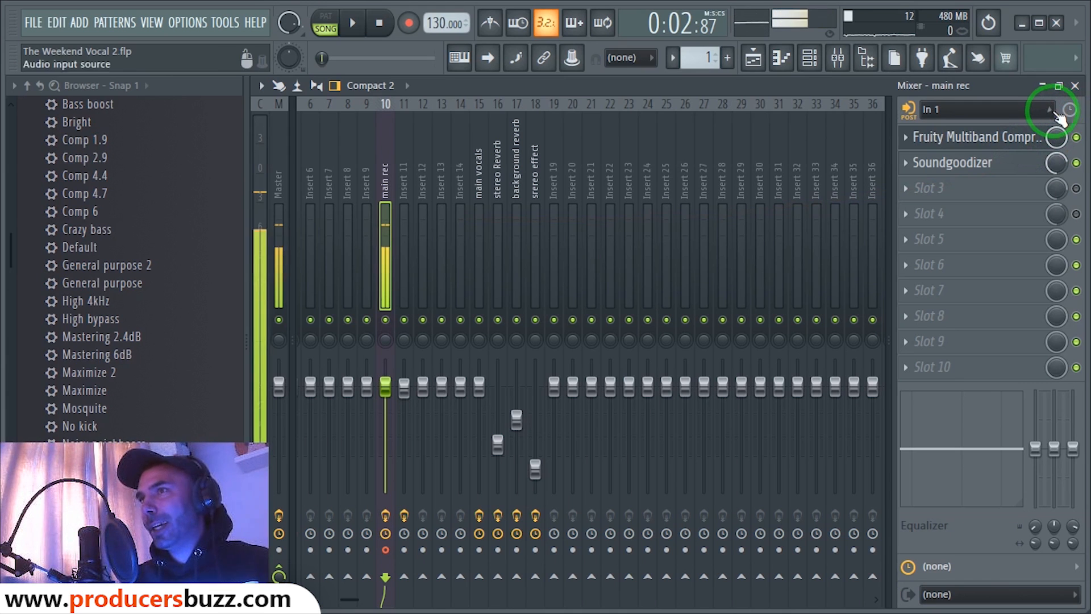
click(479, 178)
click(978, 142)
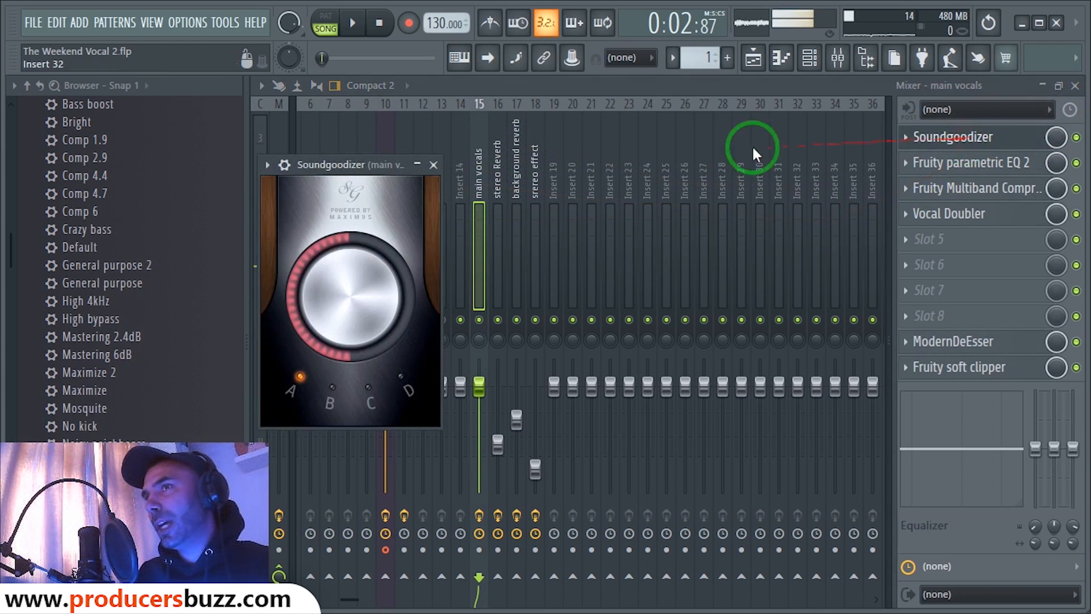
drag(336, 158, 405, 159)
click(380, 348)
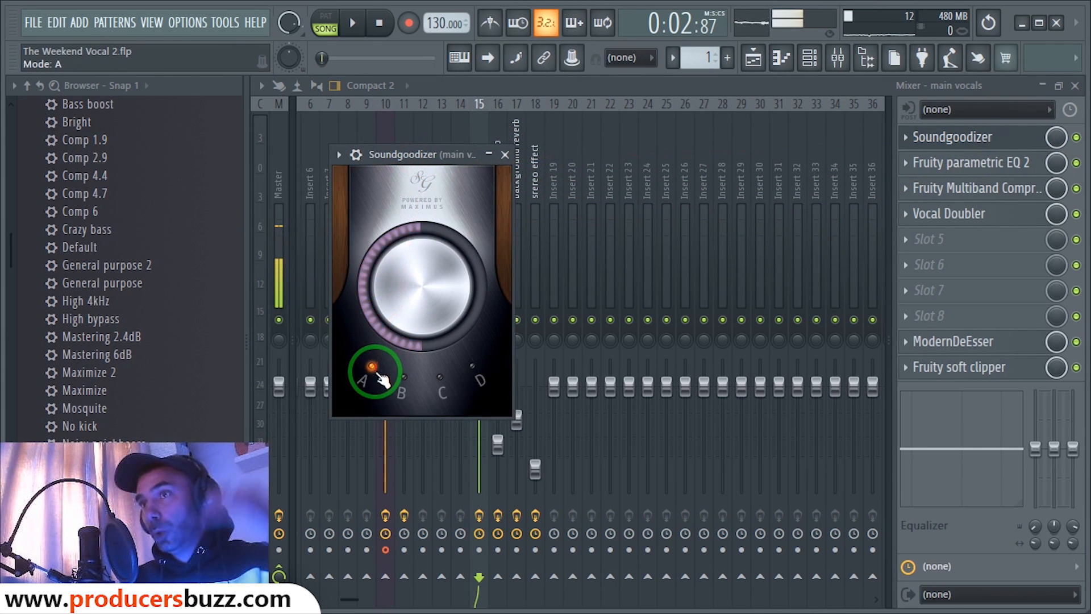
click(400, 373)
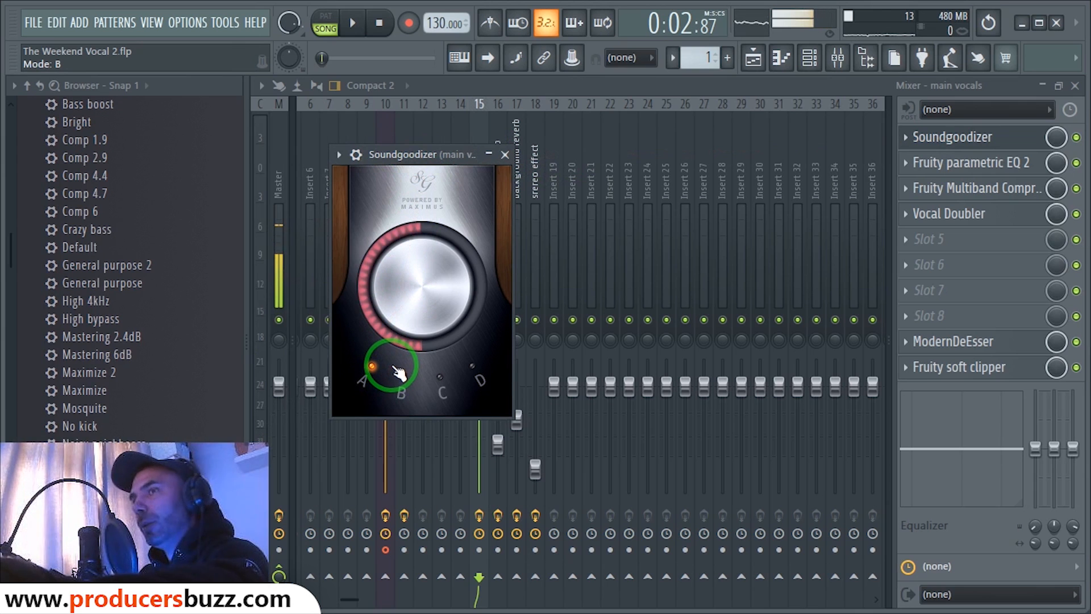
click(372, 368)
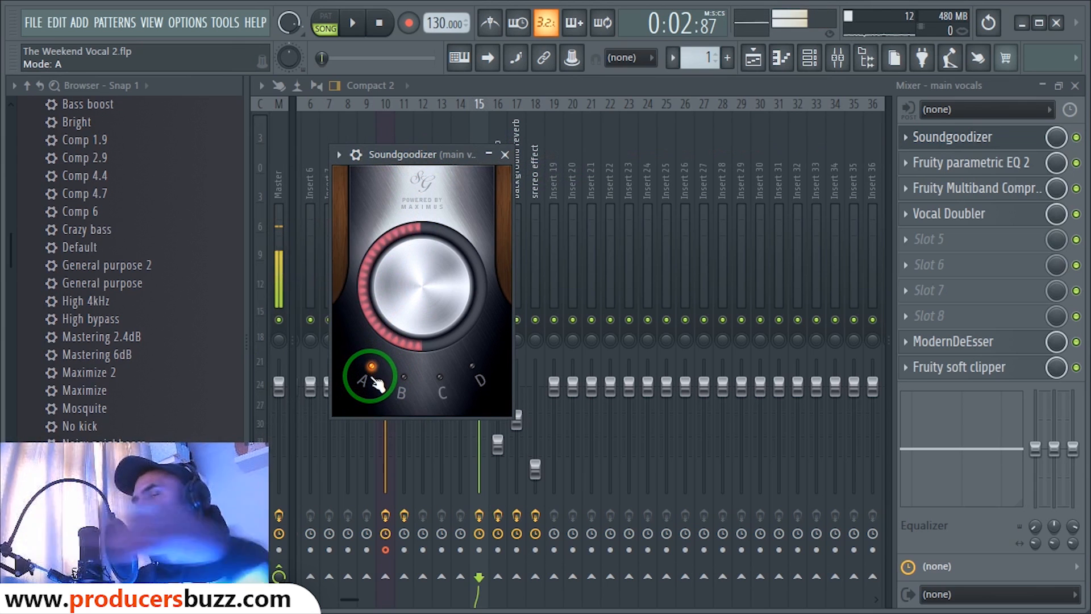
drag(413, 324, 435, 248)
click(505, 155)
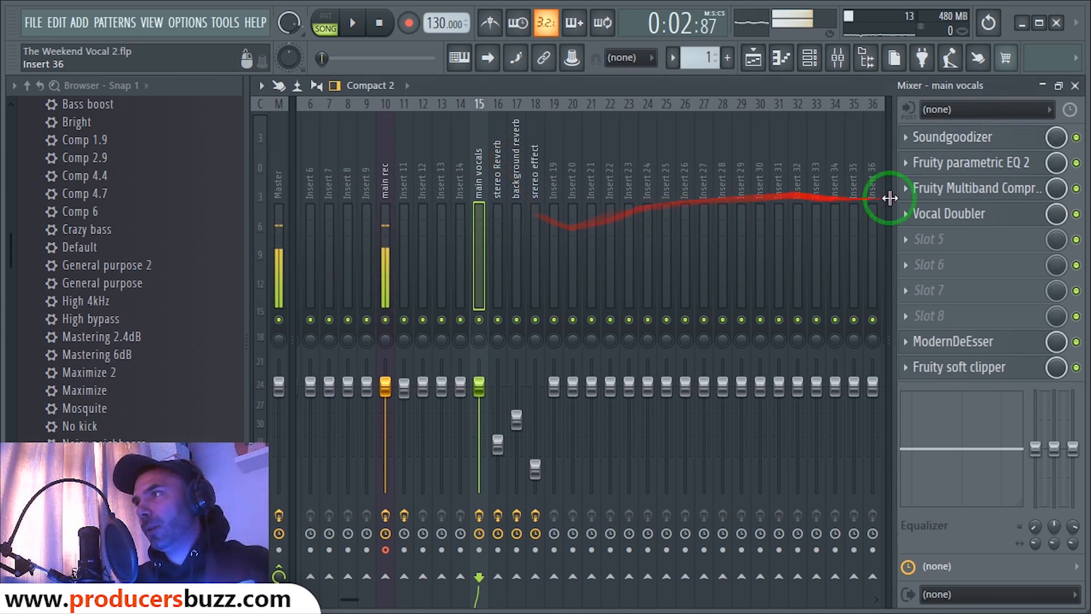
Load the Vocal Presence preset in Fruity parametric EQ 2 on the main vocals insert
click(1006, 164)
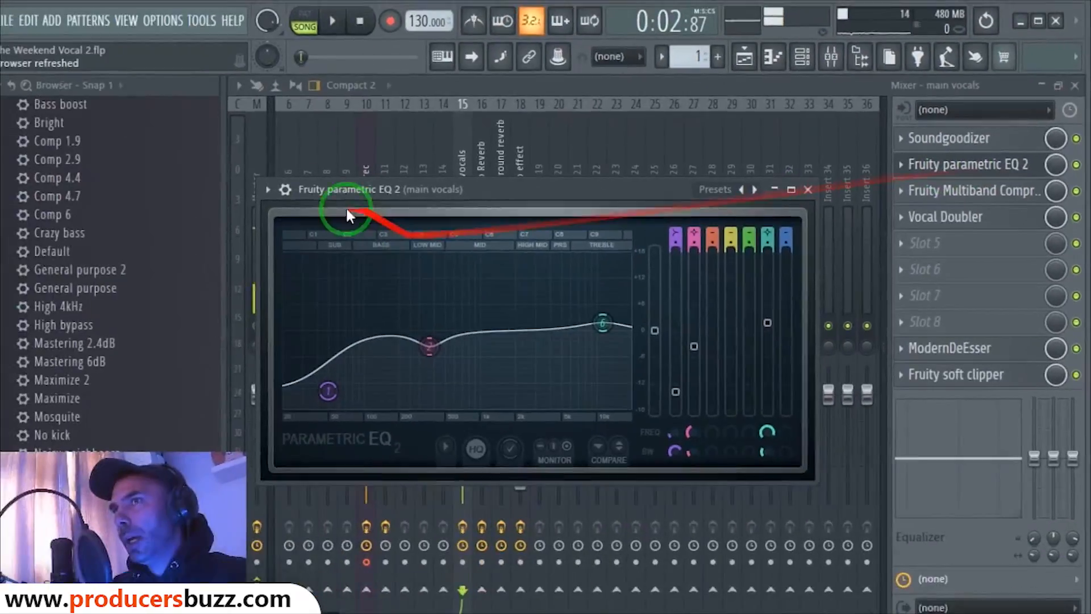
click(288, 187)
mouse_move(328, 254)
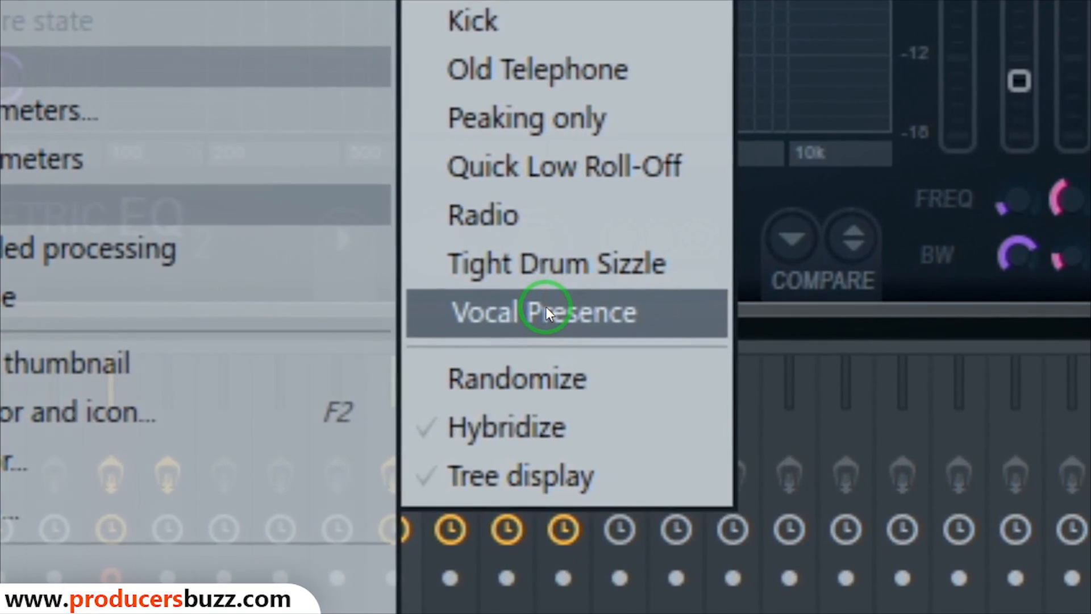
click(546, 307)
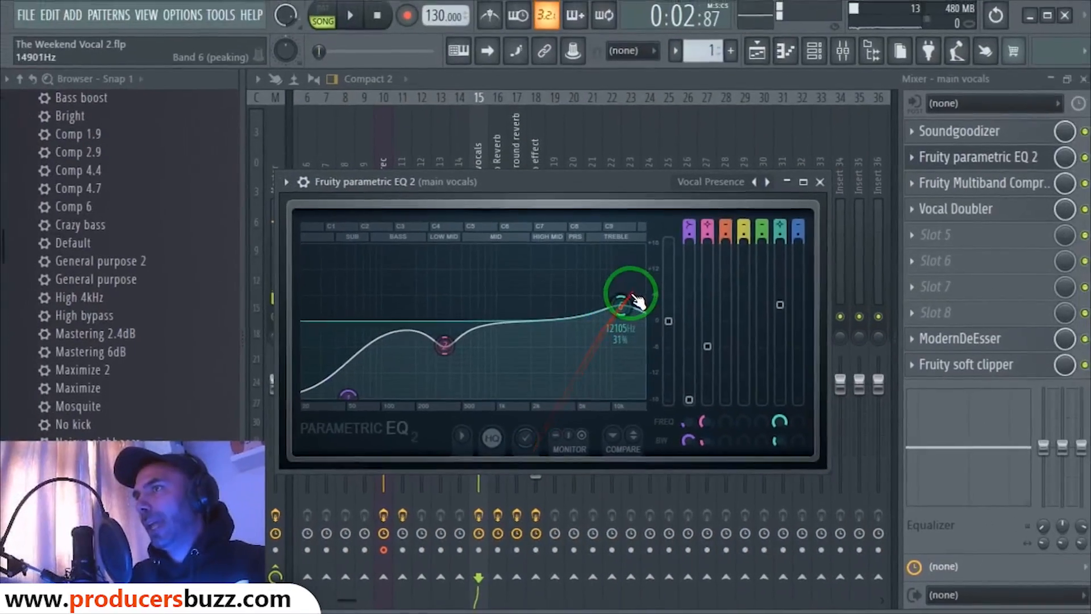
Adjust the main vocals EQ with a low cut on band 1, a shallow dip near 283 Hz on band 2, and a slight treble boost on band 6
drag(617, 314, 615, 321)
drag(445, 348, 415, 367)
drag(349, 393, 343, 328)
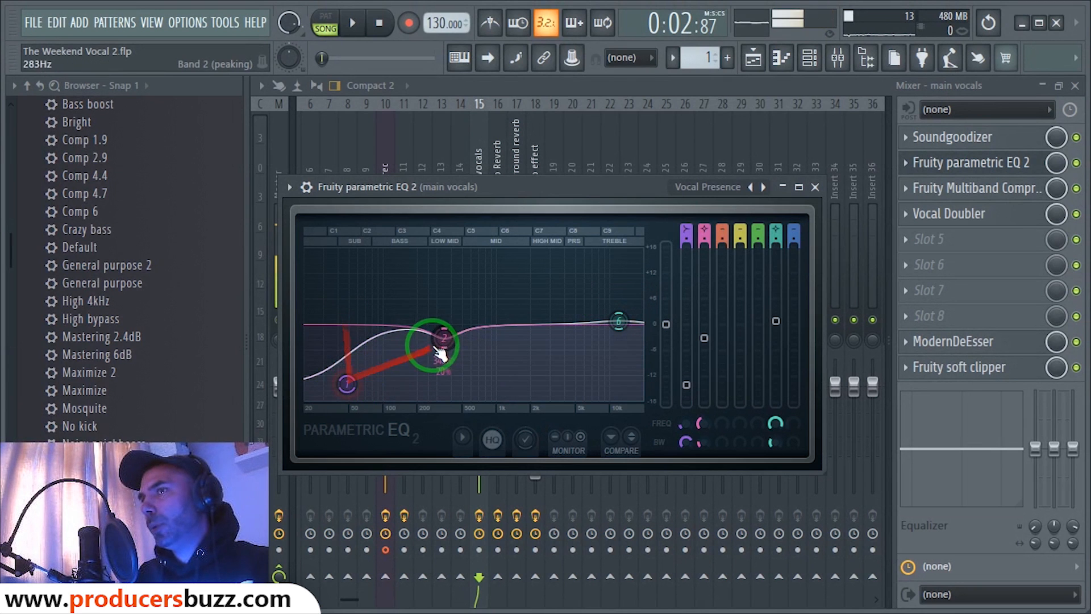
drag(445, 346, 445, 335)
drag(618, 321, 621, 312)
click(815, 186)
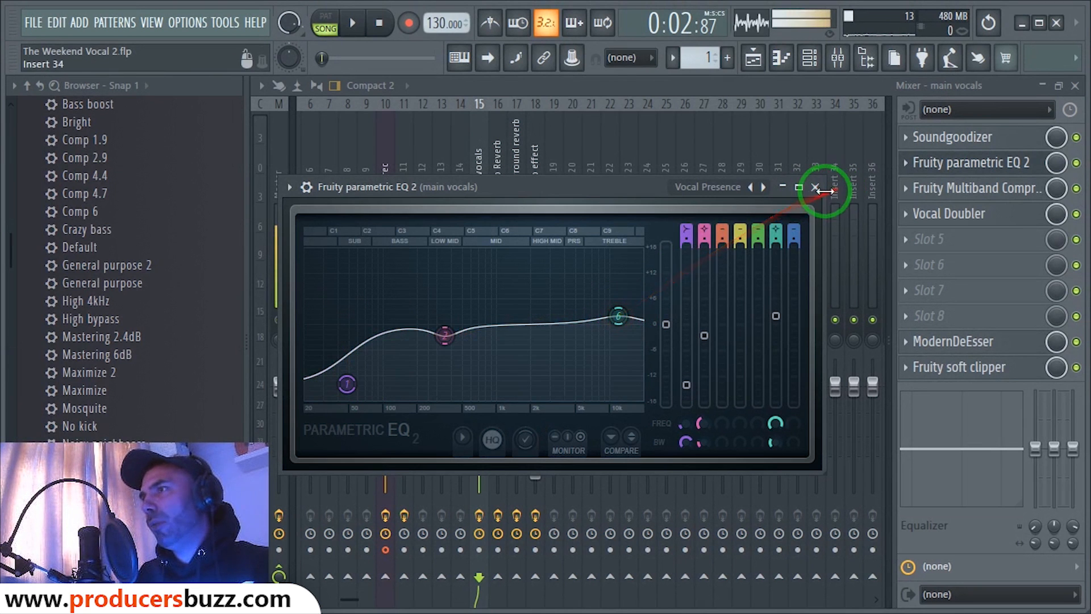
Examine the low, mid and high band settings of Fruity Multiband Compressor on the main vocals insert
click(960, 187)
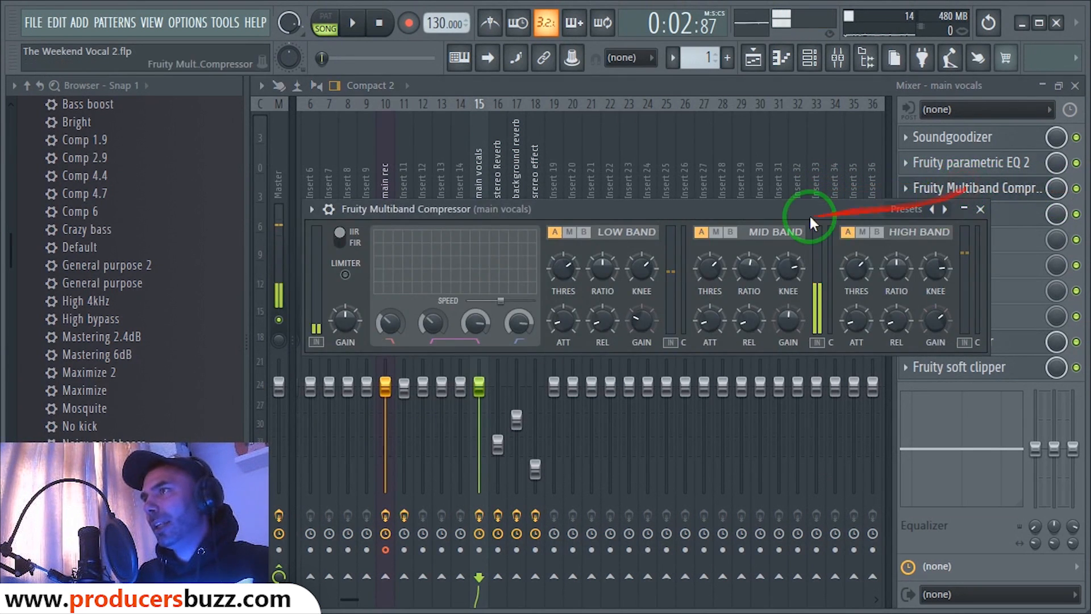
drag(809, 210, 630, 203)
drag(490, 196, 565, 190)
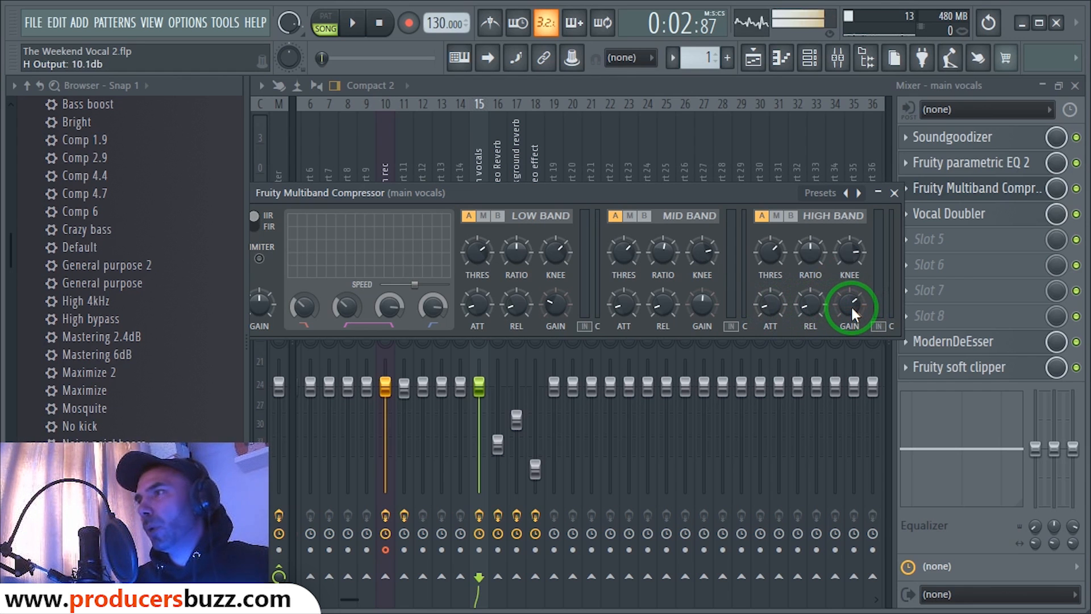
click(893, 193)
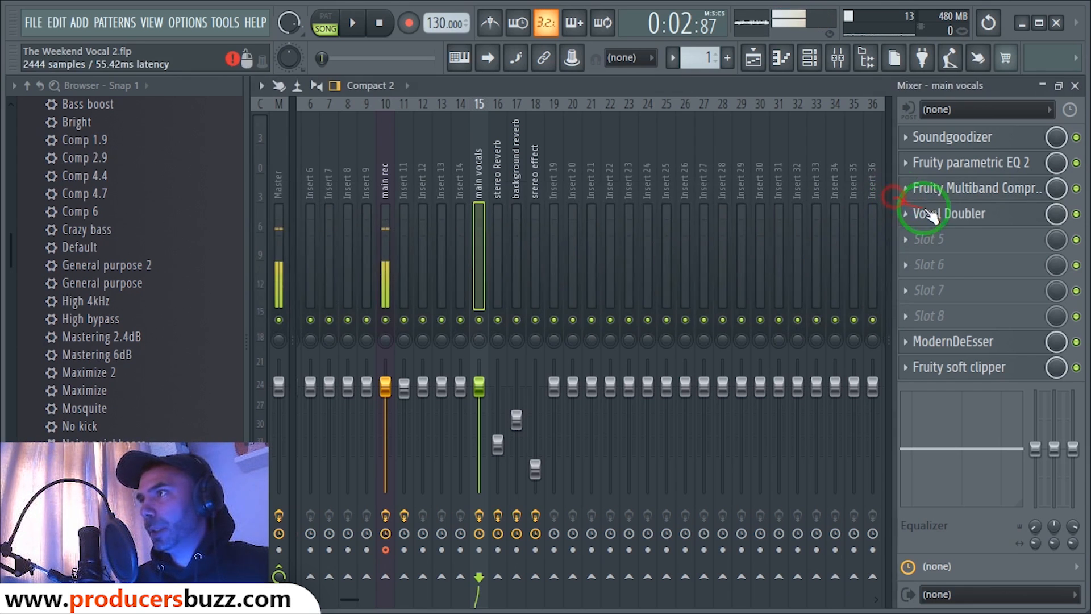
Open Vocal Doubler on the main vocals insert and set its amount to 50%
click(966, 216)
drag(759, 149, 637, 147)
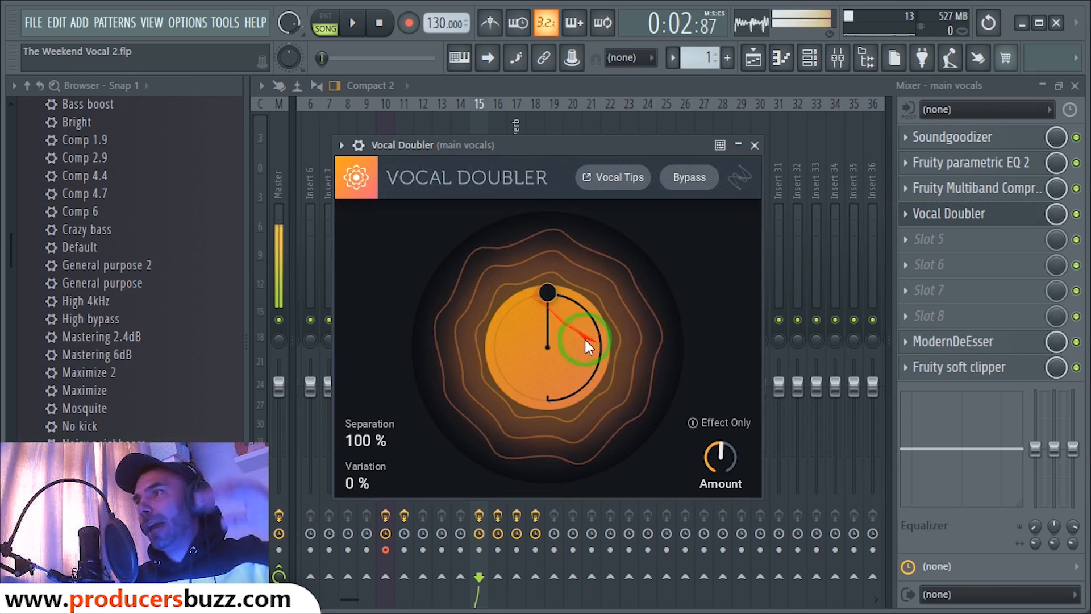
drag(721, 451, 721, 453)
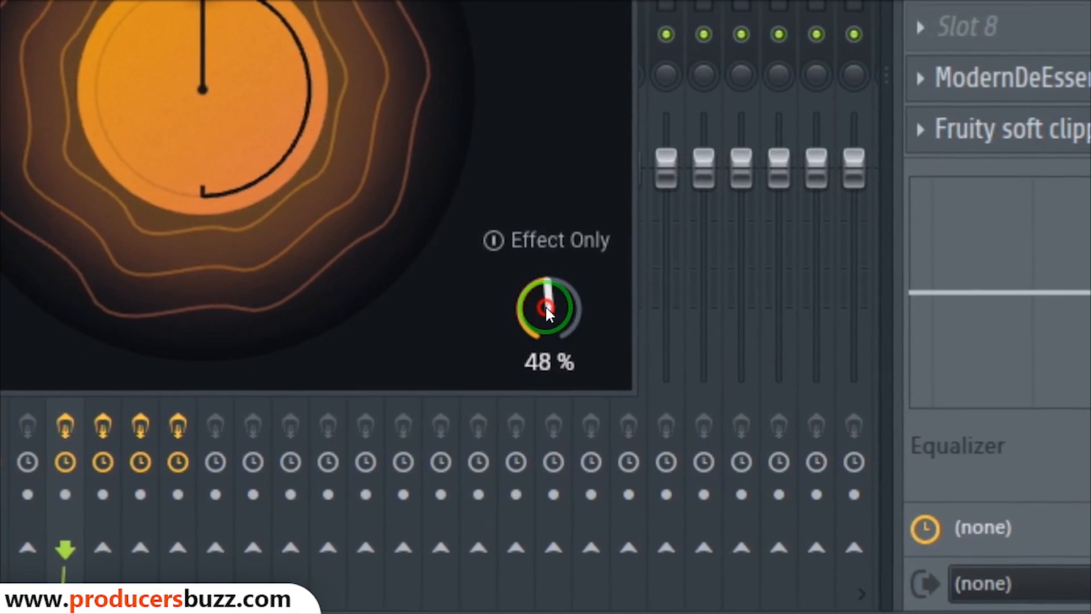
drag(546, 311, 606, 380)
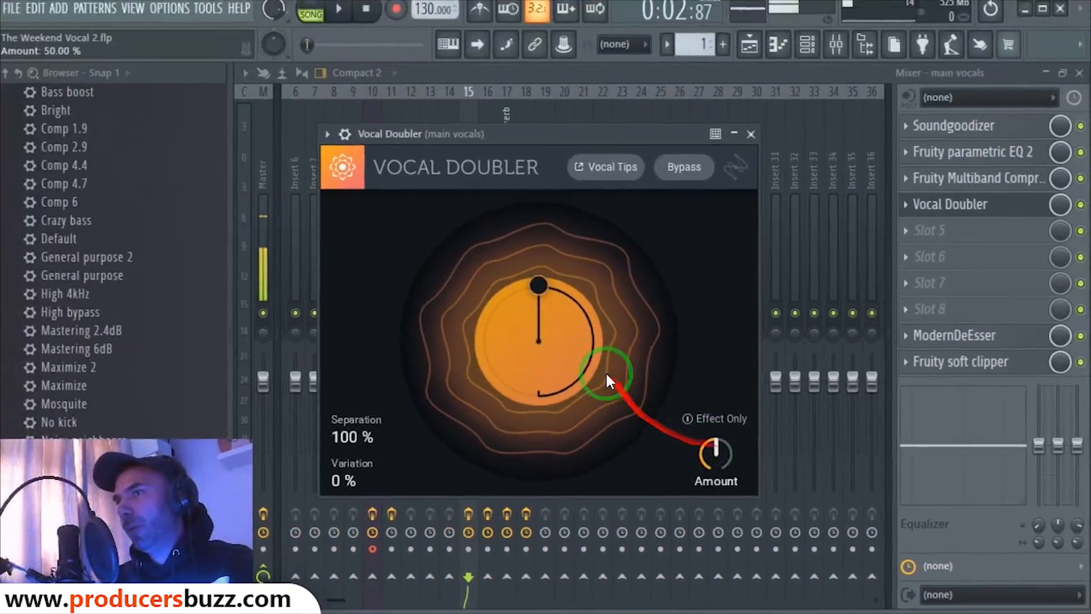
Examine the separation and variation dial of Vocal Doubler on the main vocals insert, and close the plugin
mouse_move(539, 285)
mouse_down()
mouse_move(554, 323)
mouse_move(552, 360)
mouse_move(560, 242)
mouse_move(523, 218)
mouse_move(534, 392)
mouse_move(530, 194)
mouse_move(545, 290)
mouse_up()
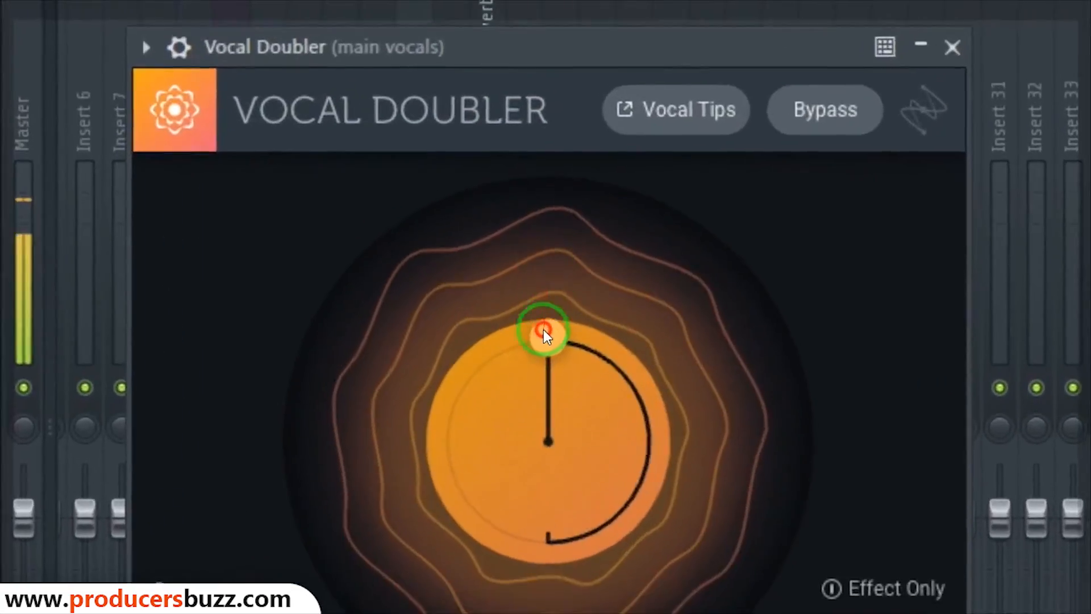
drag(543, 330, 542, 284)
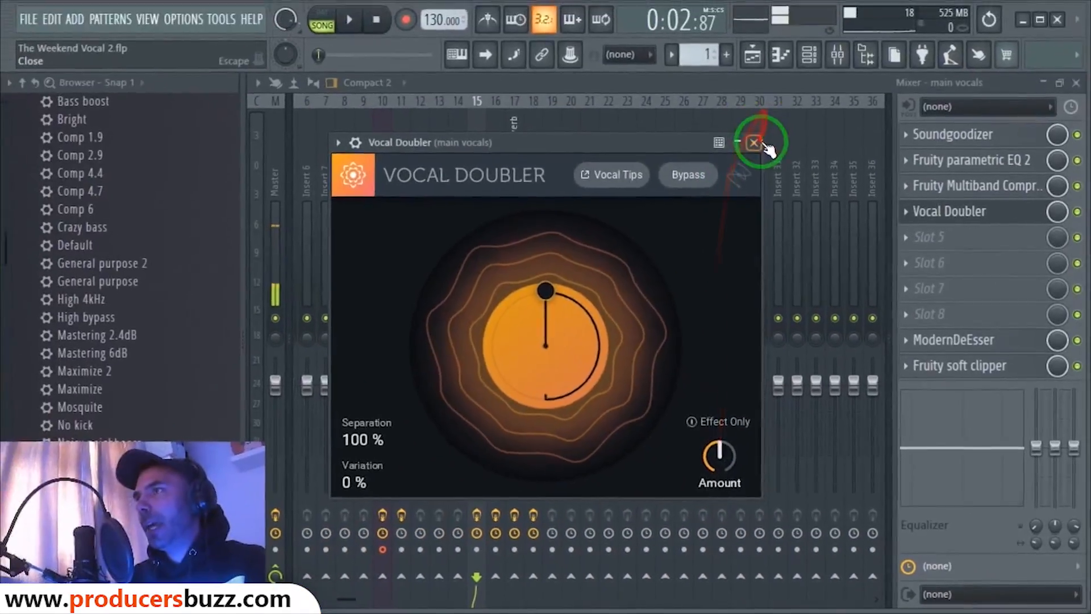
click(755, 142)
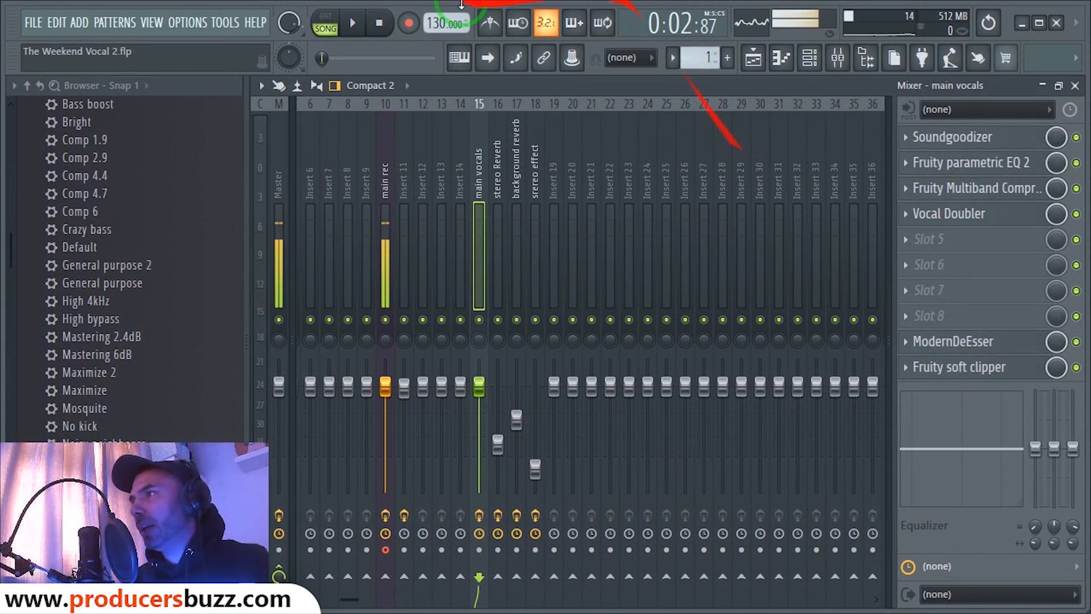
Open ModernDeEsser on the main vocals insert and examine its threshold, ratio and width settings
click(987, 343)
drag(751, 163, 649, 166)
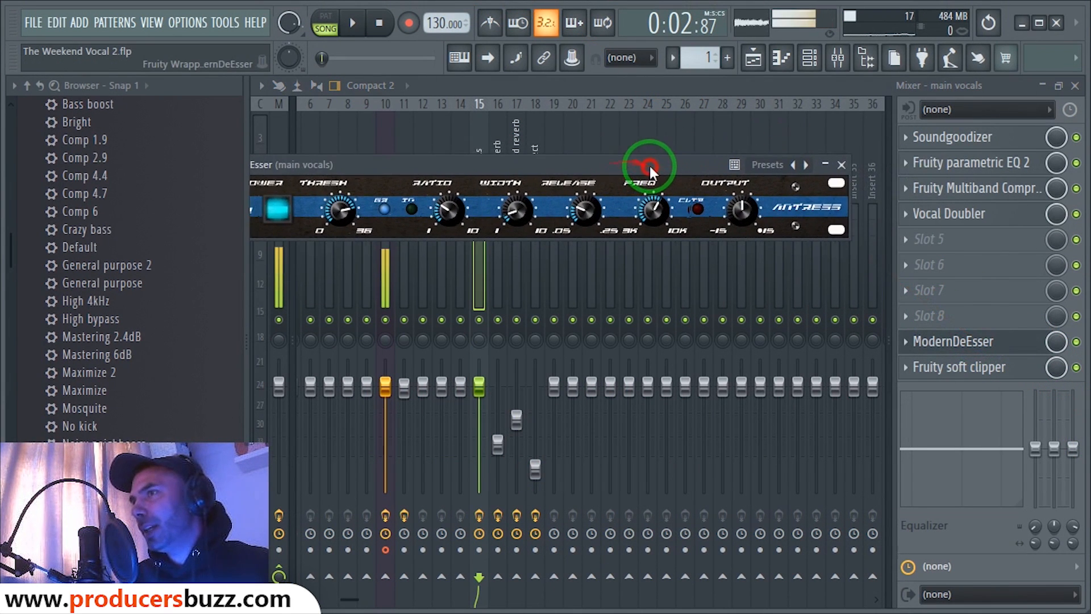
drag(465, 164, 580, 188)
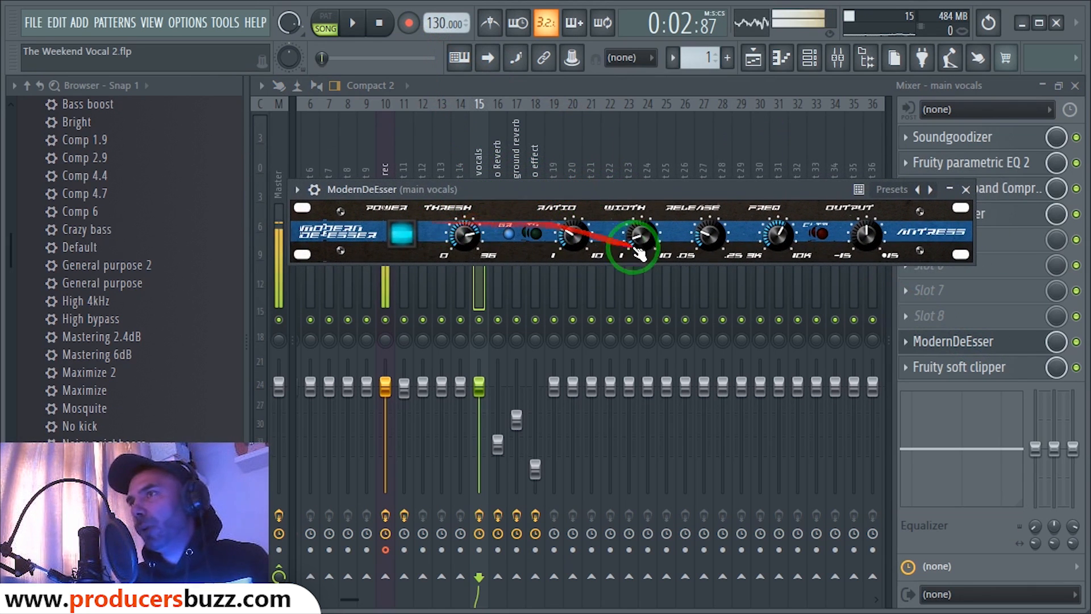
drag(573, 228, 575, 232)
drag(638, 246, 640, 245)
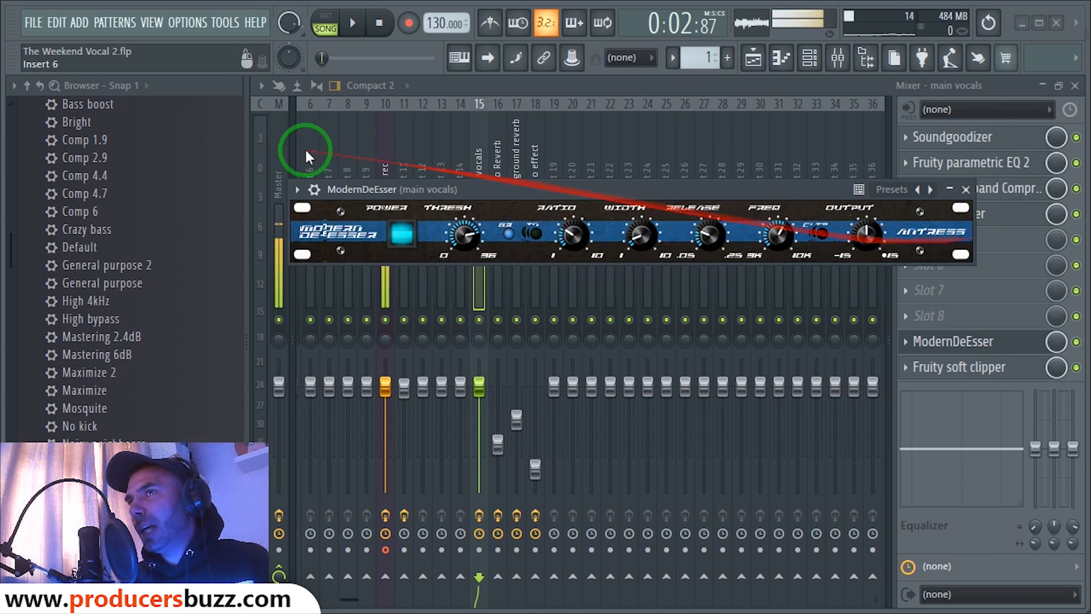
Load the Vocal preset in ModernDeEsser and close the plugin
click(297, 189)
click(296, 189)
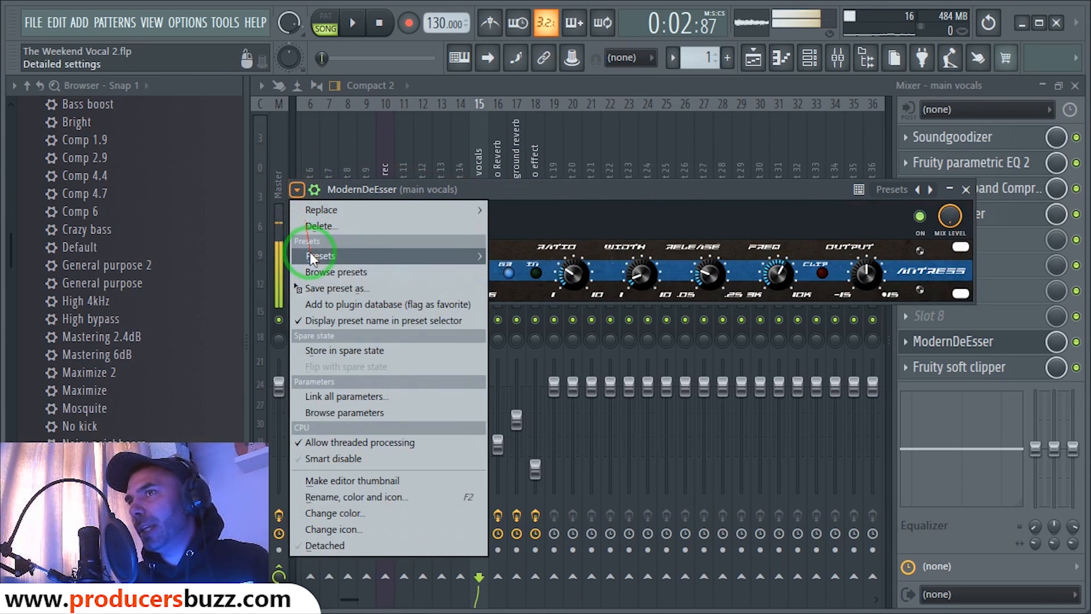
mouse_move(318, 256)
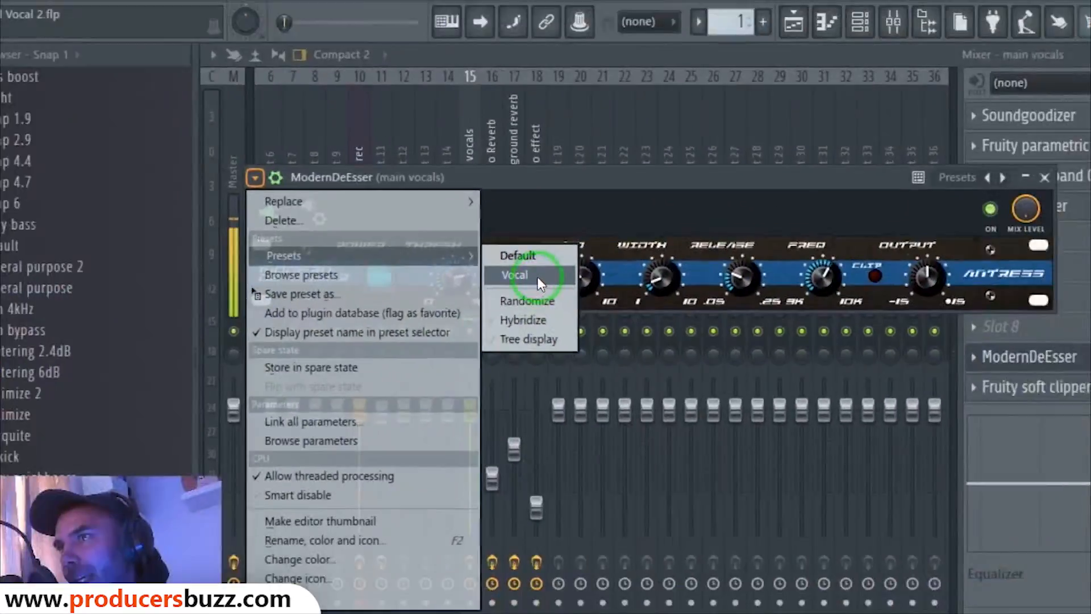
click(537, 274)
drag(560, 181, 541, 163)
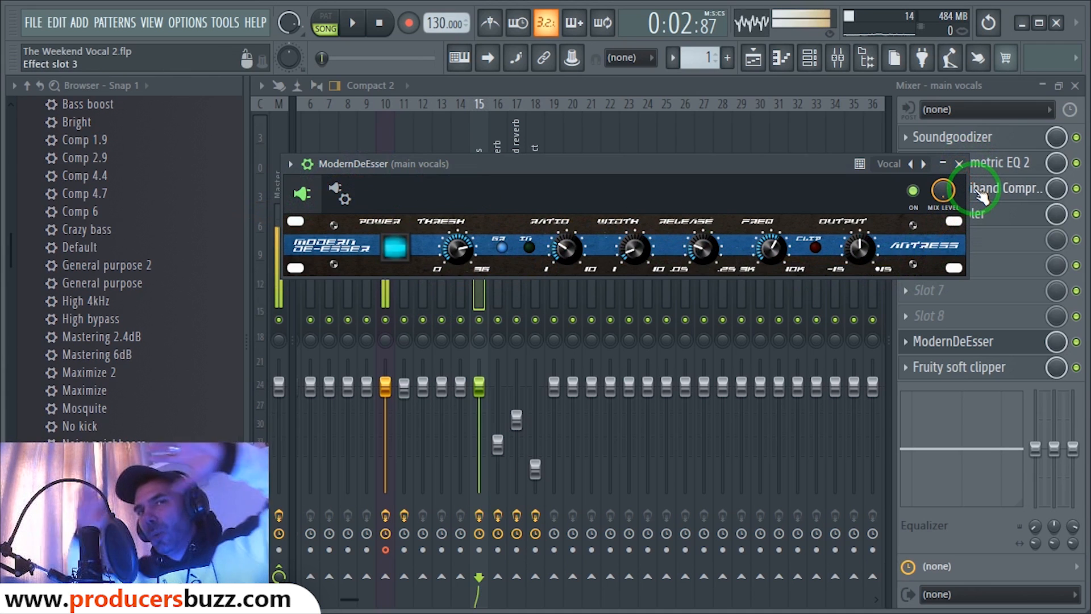
click(959, 165)
Play the song with playlist tracks 4, 5 and 6 muted, and check the main vocals insert in the mixer during playback
click(1075, 85)
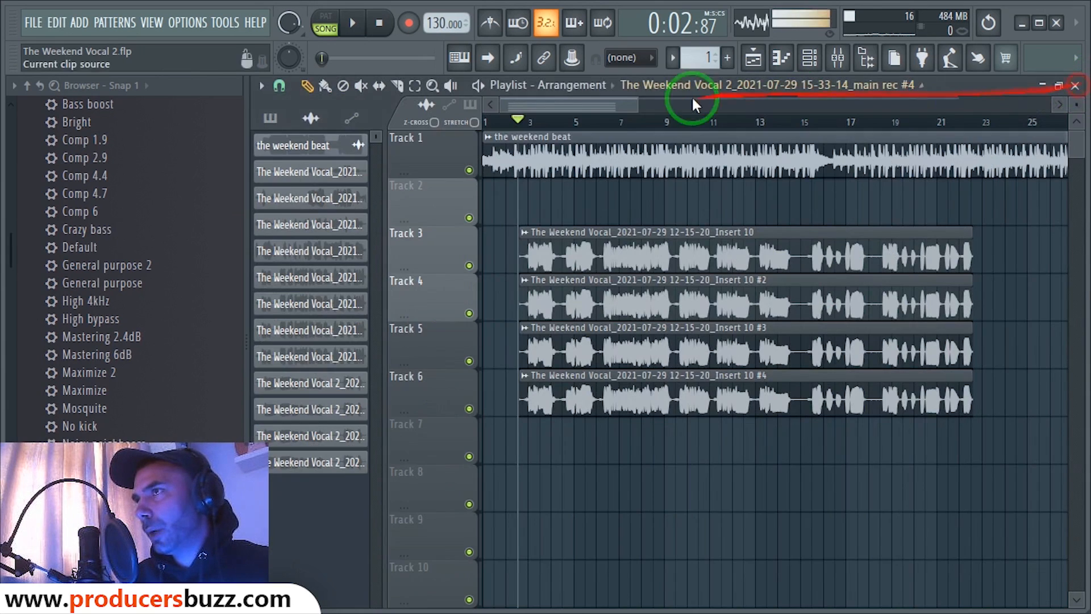
click(552, 122)
drag(469, 314, 470, 364)
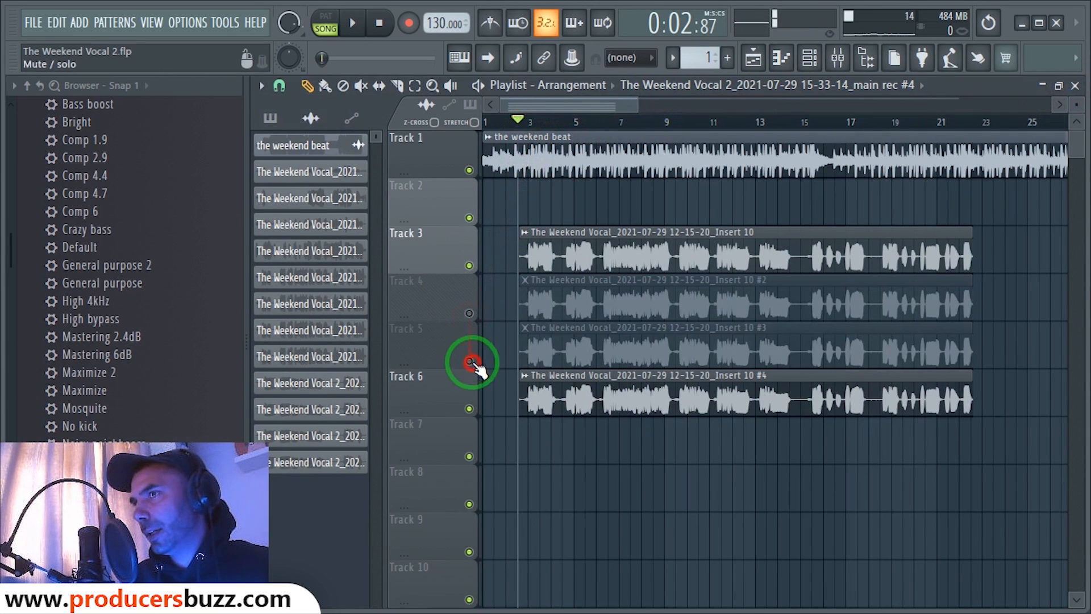
click(469, 410)
key(space)
click(838, 57)
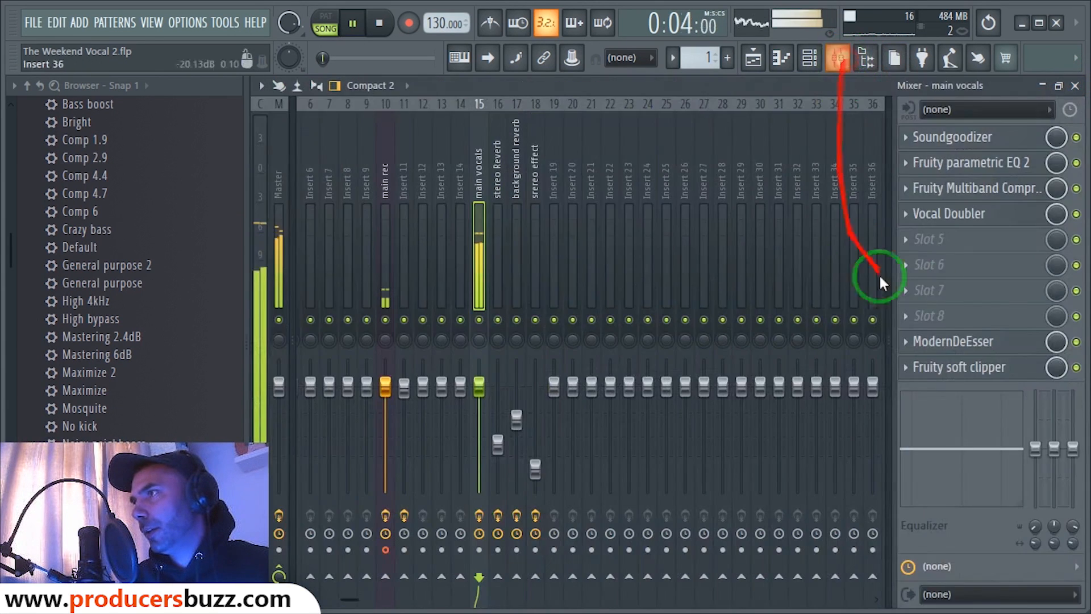
click(1077, 343)
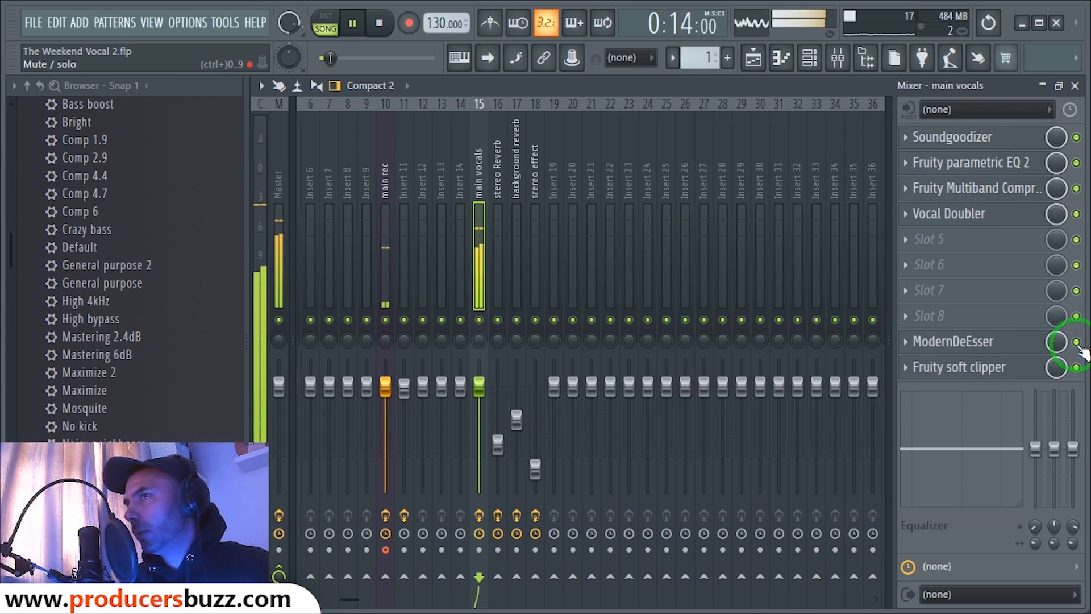
key(space)
Unmute playlist tracks 4, 5 and 6, mute track 3, and audition the song, switching track 4 off and on
click(1075, 85)
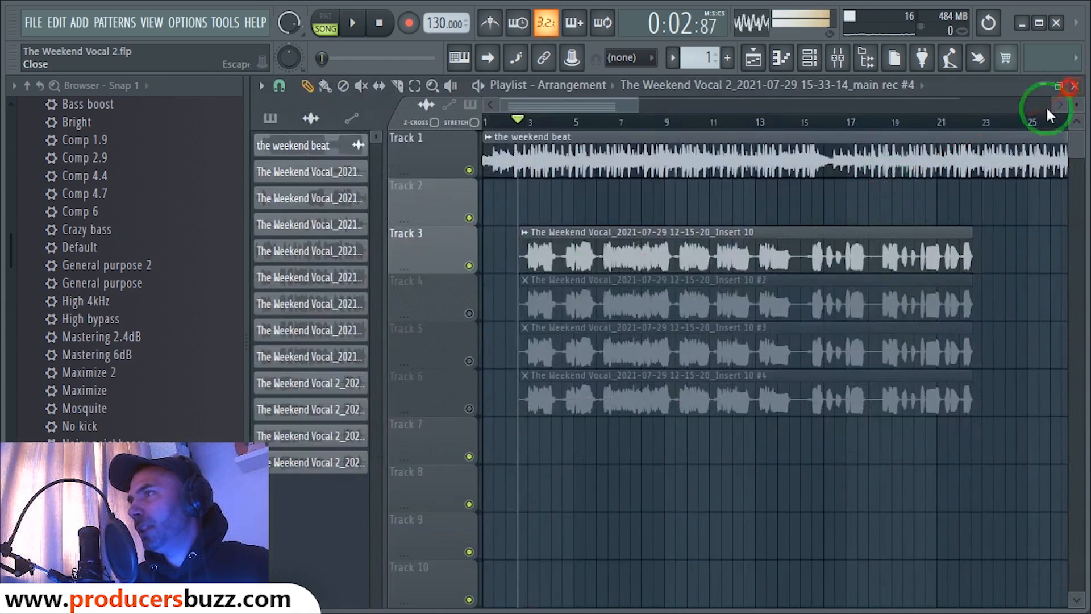
click(469, 312)
click(469, 361)
click(469, 409)
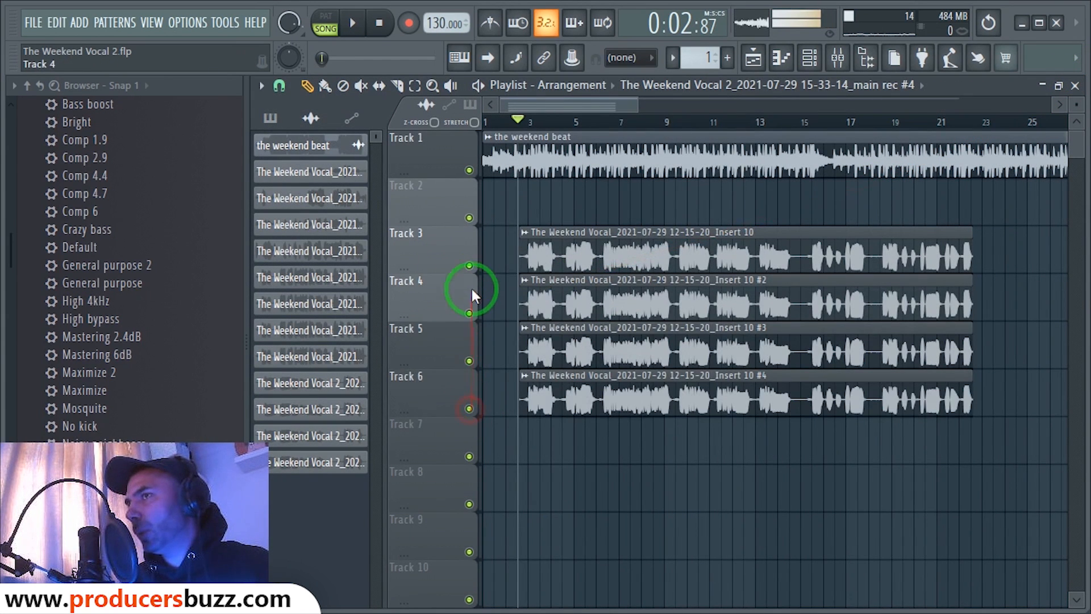
click(469, 265)
key(space)
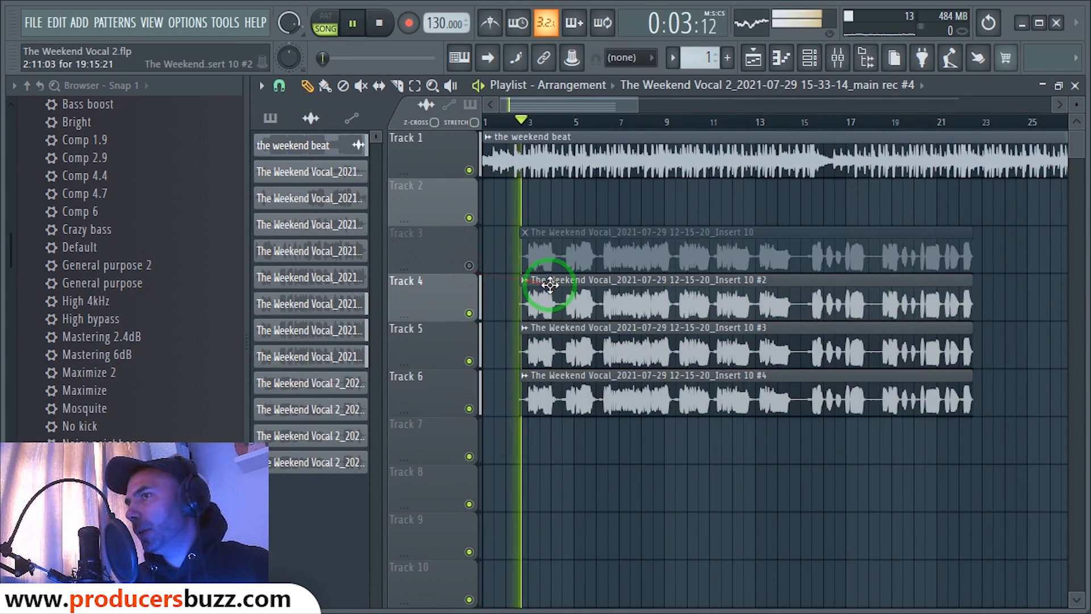
click(469, 313)
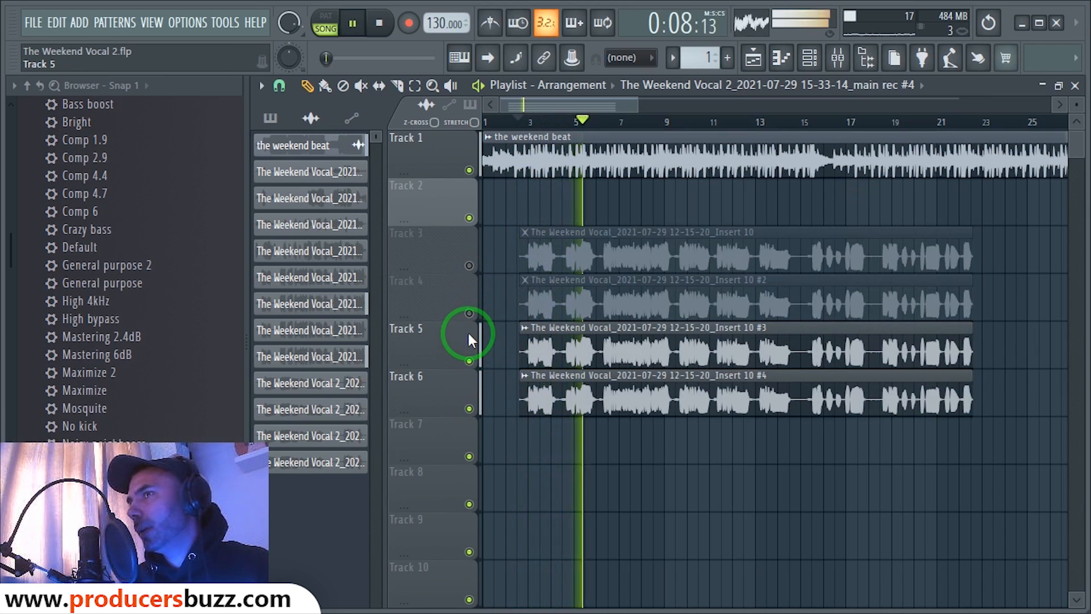
click(470, 314)
key(space)
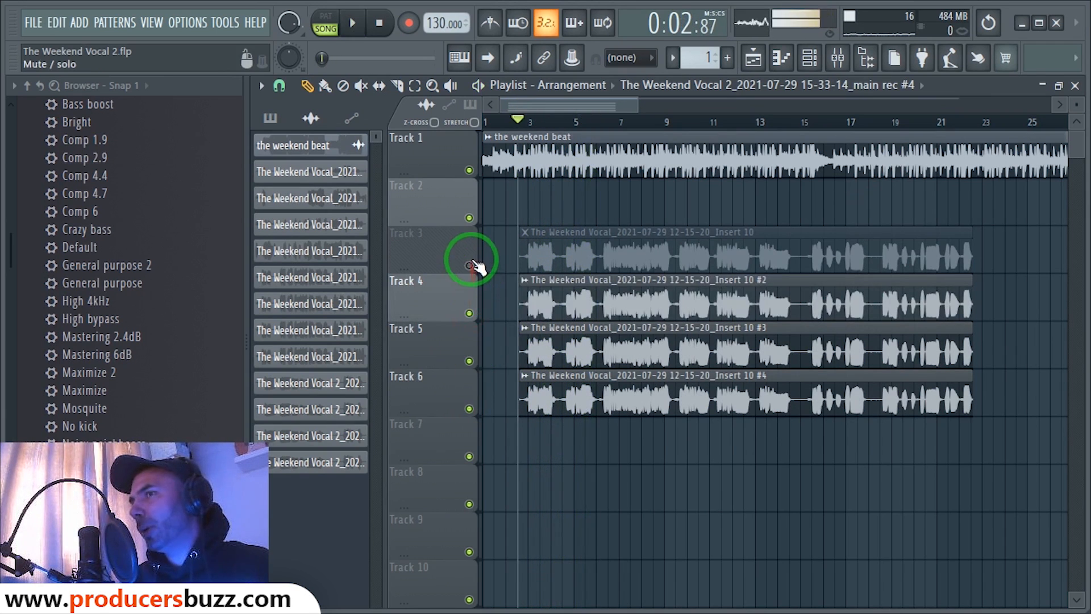
Audition the song with playlist tracks 3, 4 and 5 muted so that only the track 6 vocal plays over the beat
click(470, 266)
click(470, 360)
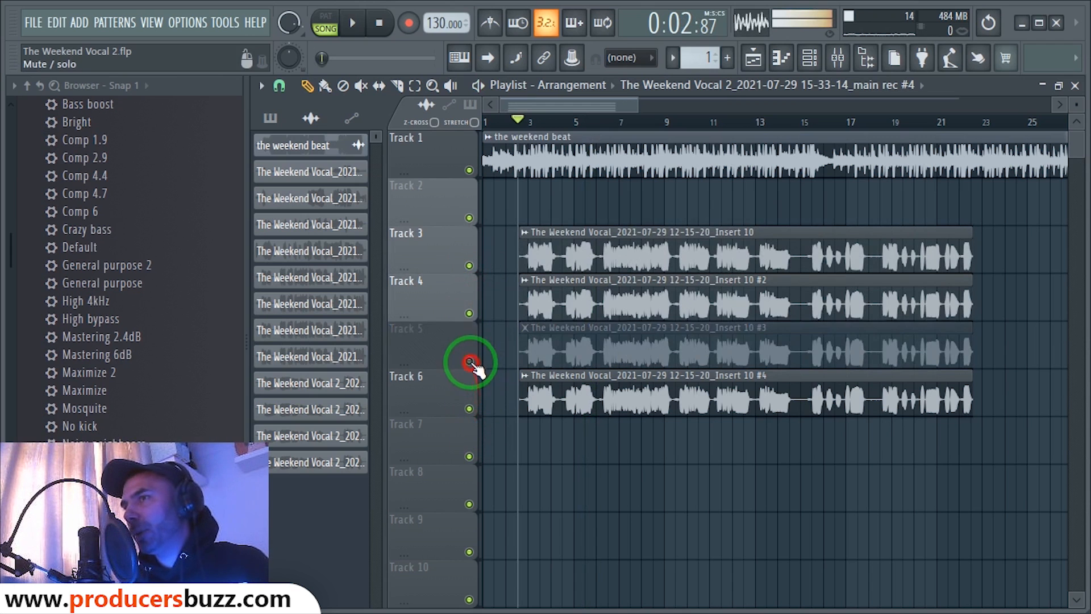
click(470, 313)
click(469, 265)
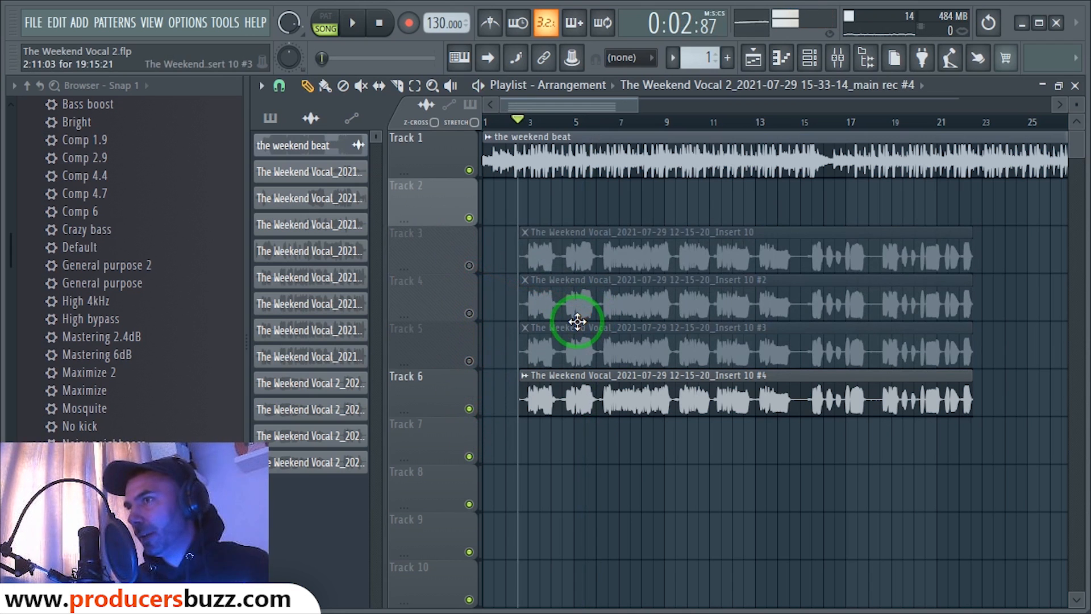
key(space)
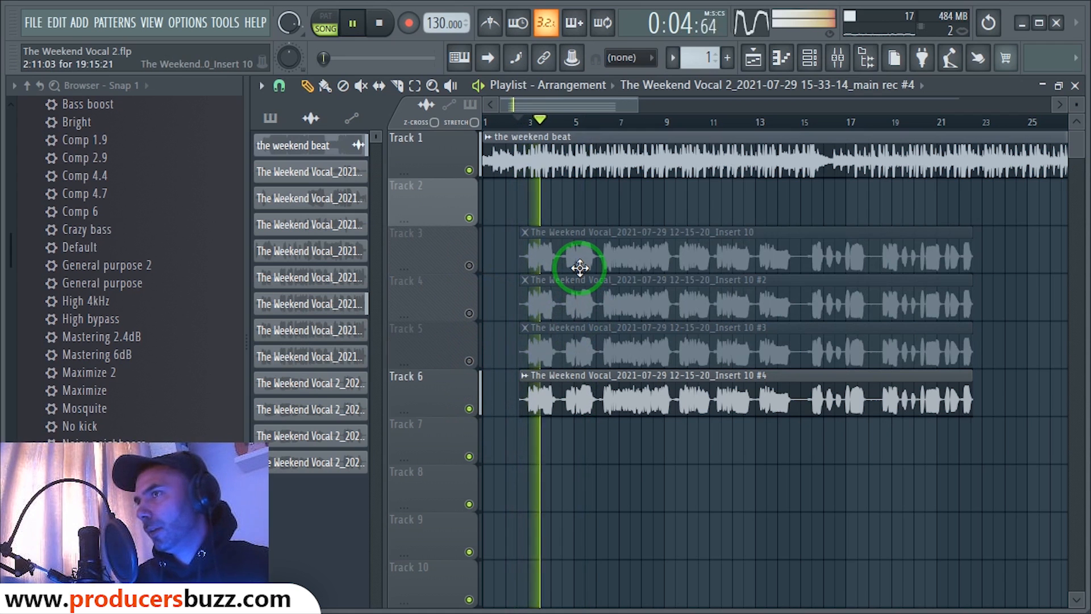
key(space)
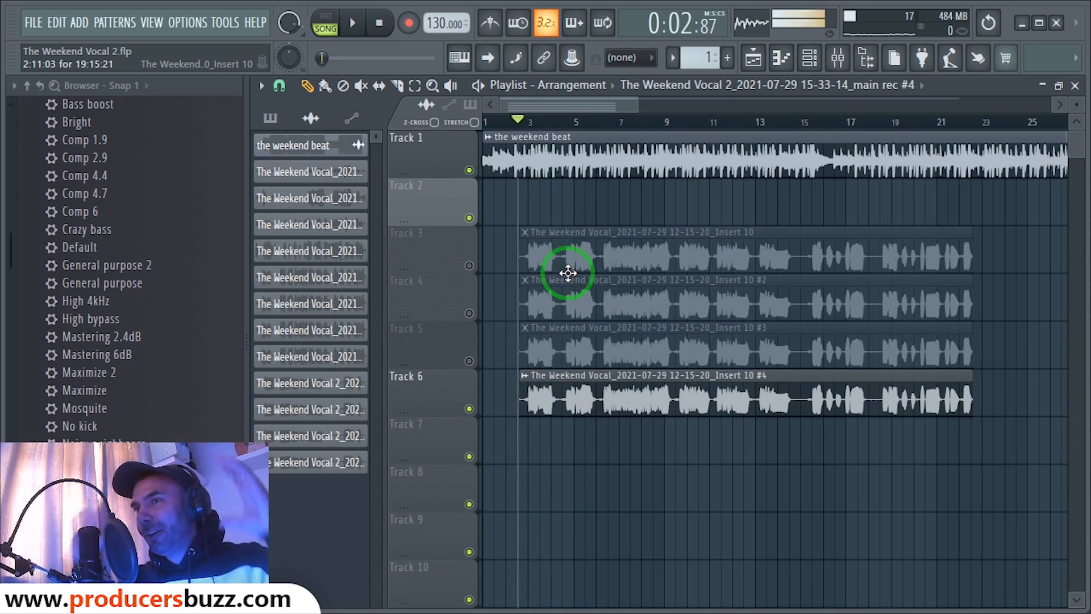
Unmute playlist tracks 3, 4 and 5
click(469, 361)
click(469, 313)
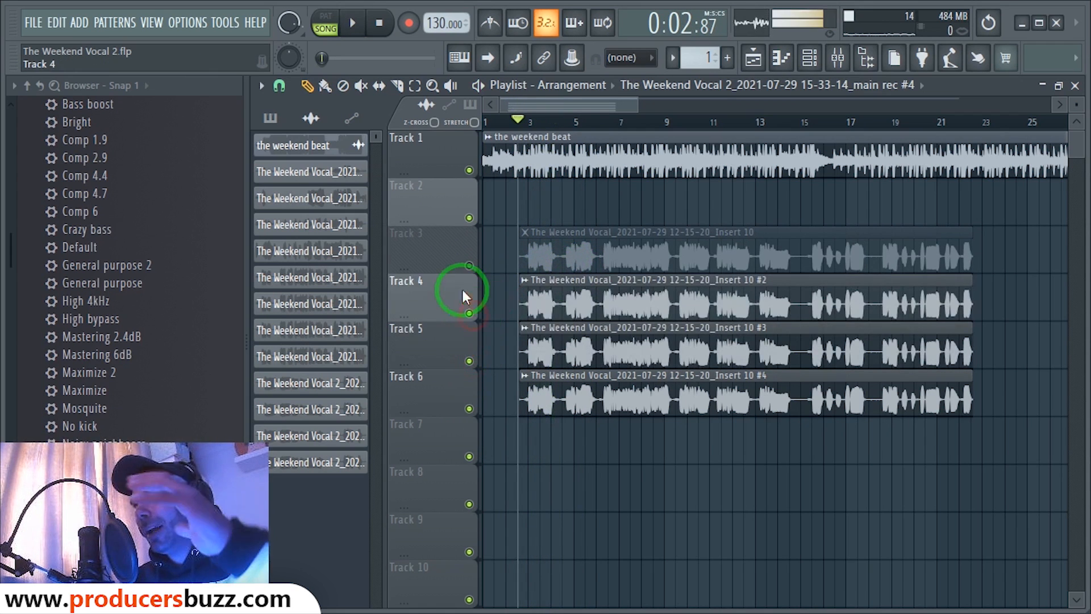
click(469, 265)
Examine Fruity soft clipper on the main vocals insert and locate Fruity Soft Clipper in the Distortion category of the plugin list
click(835, 67)
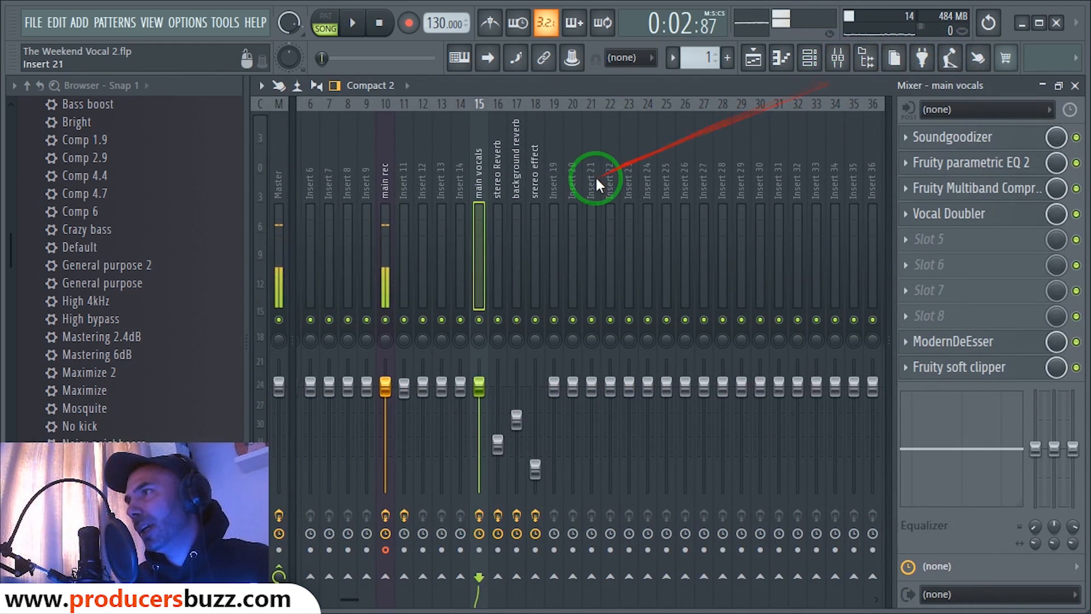
click(529, 197)
click(508, 199)
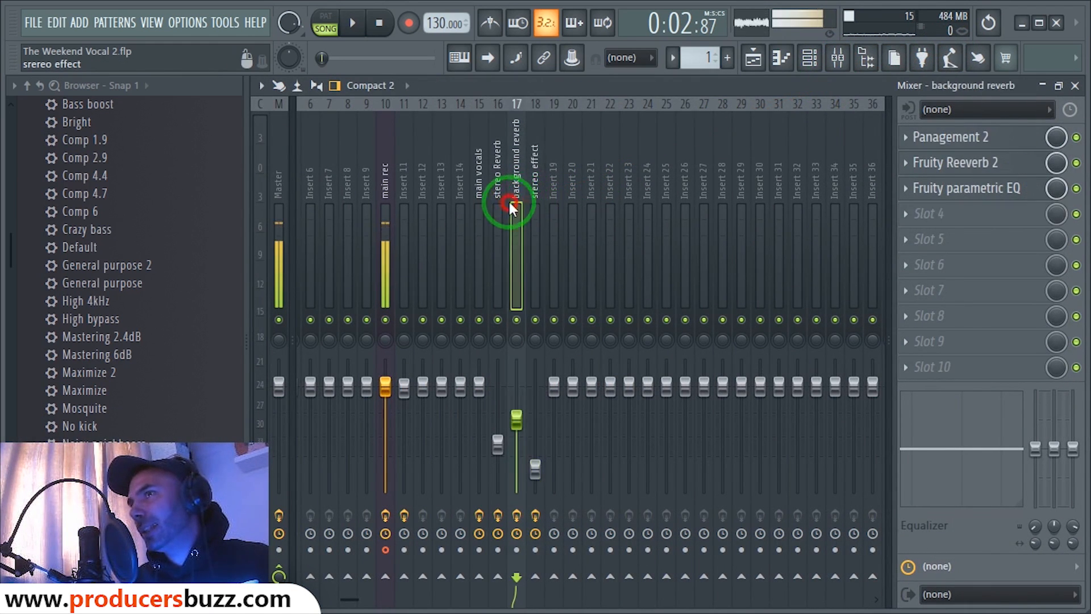
click(476, 200)
click(946, 366)
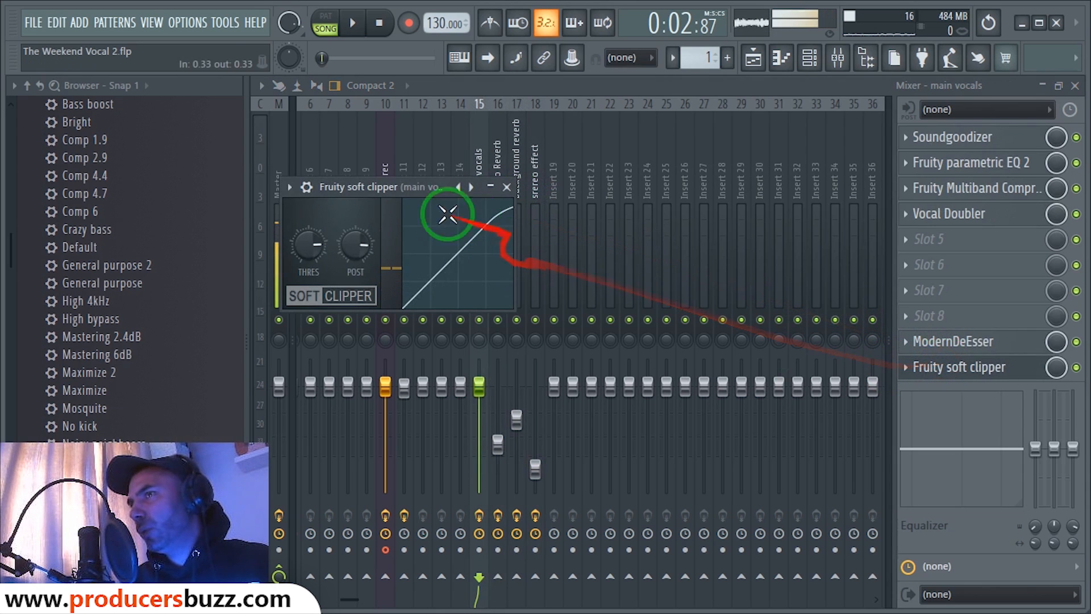
click(503, 183)
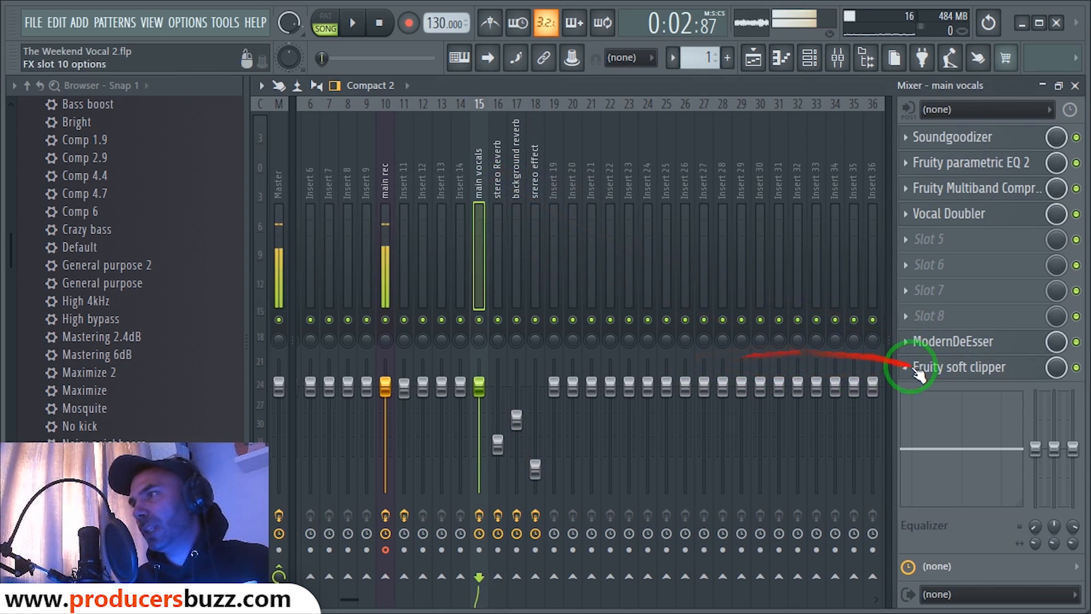
click(922, 280)
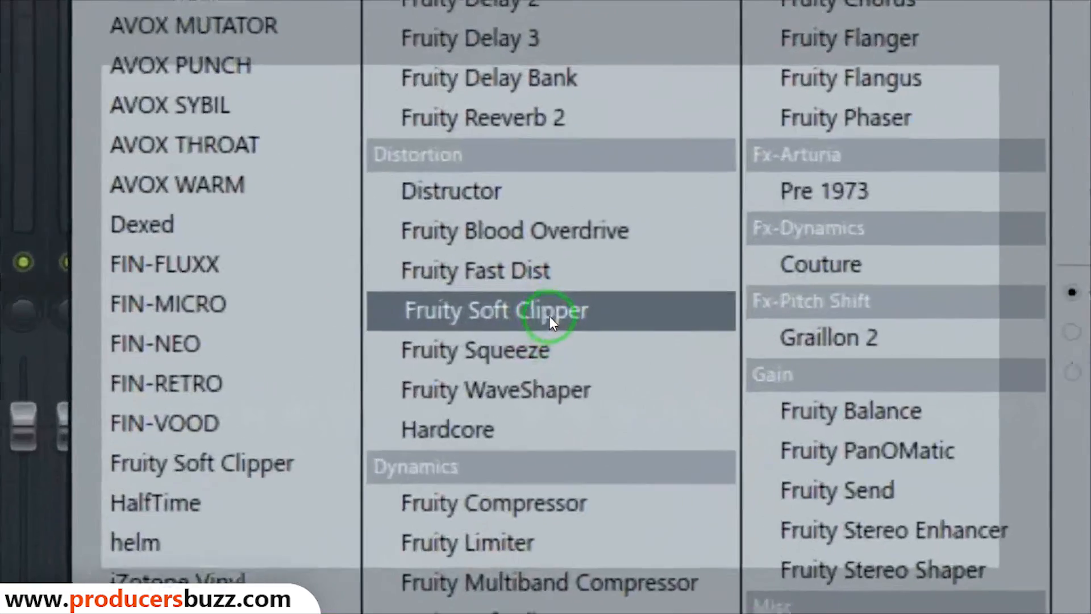
click(549, 316)
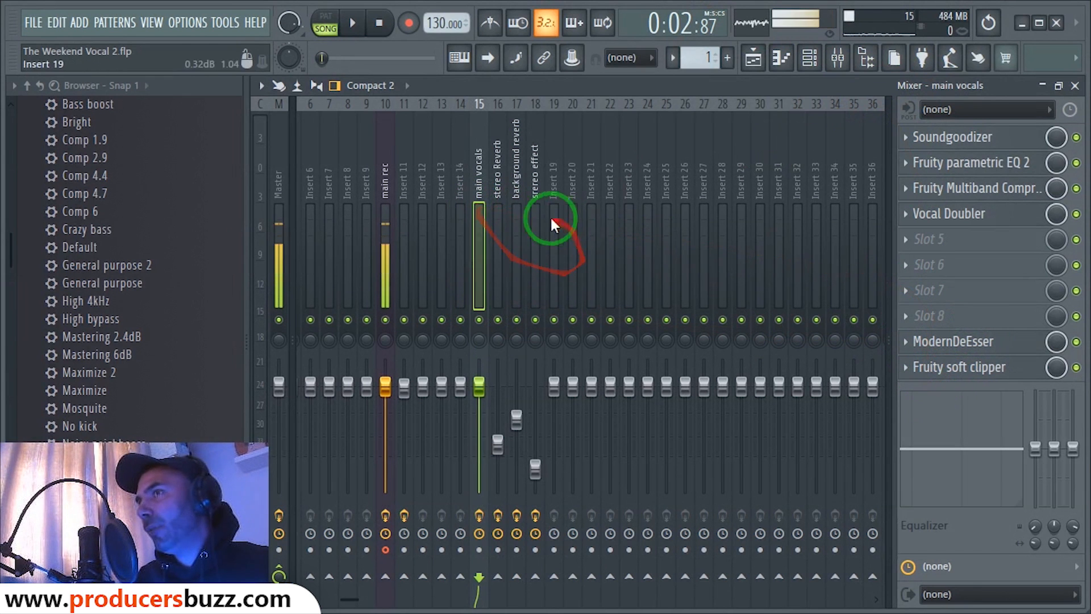
Examine the settings of the first Fruity Reeverb 2 on the stereo Reverb insert, and close the plugin
click(494, 173)
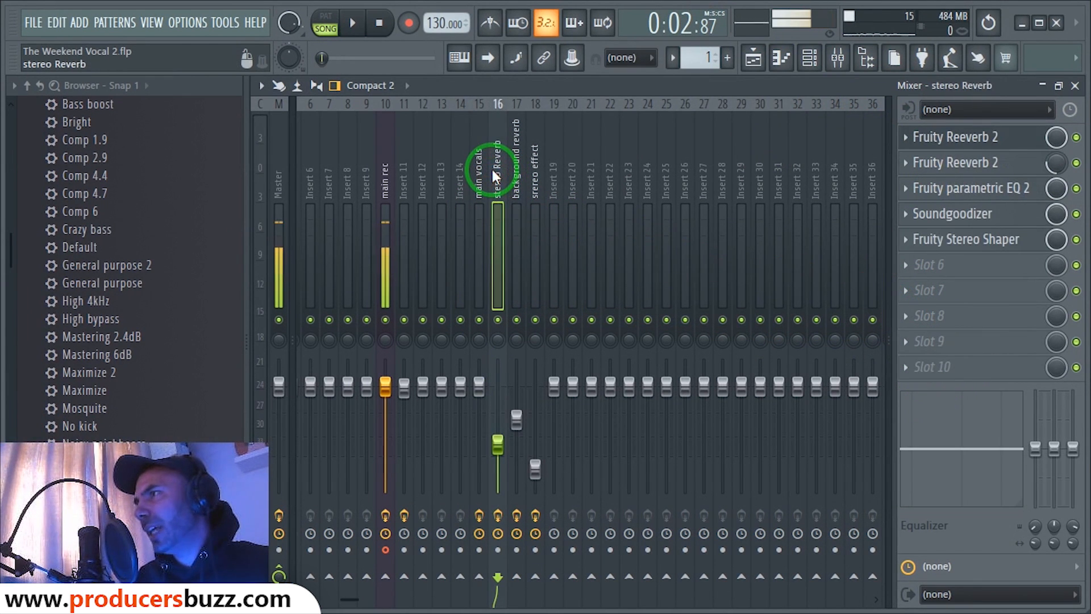
click(977, 137)
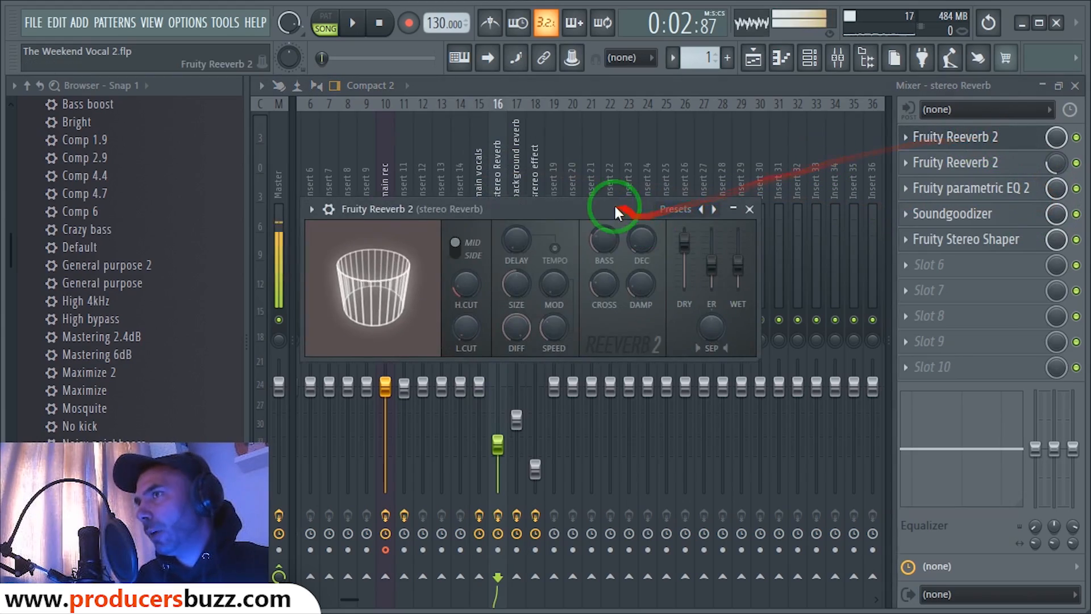
drag(613, 203, 554, 169)
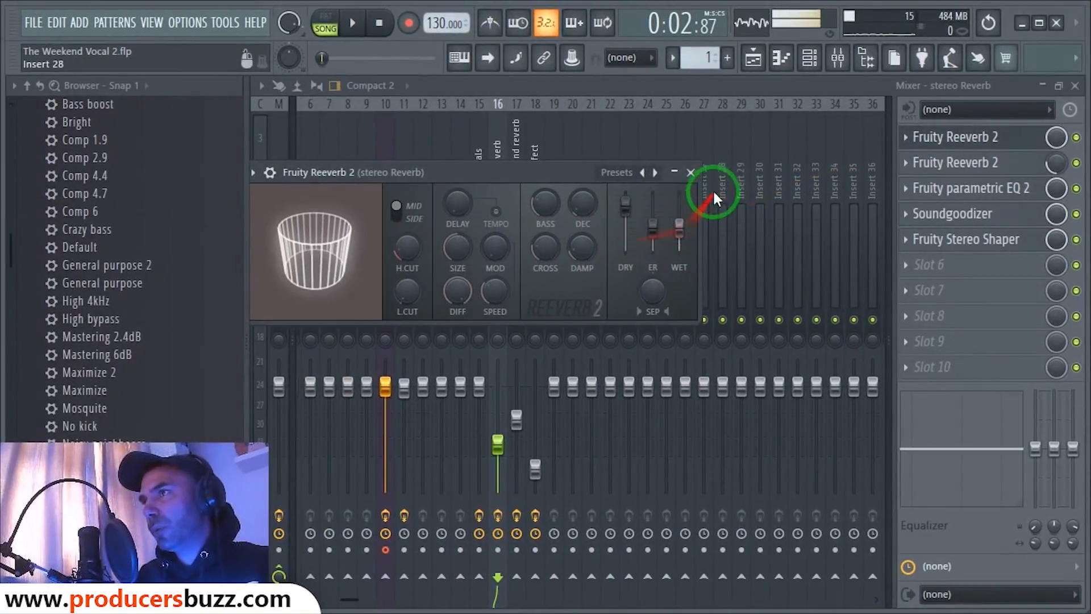
click(542, 215)
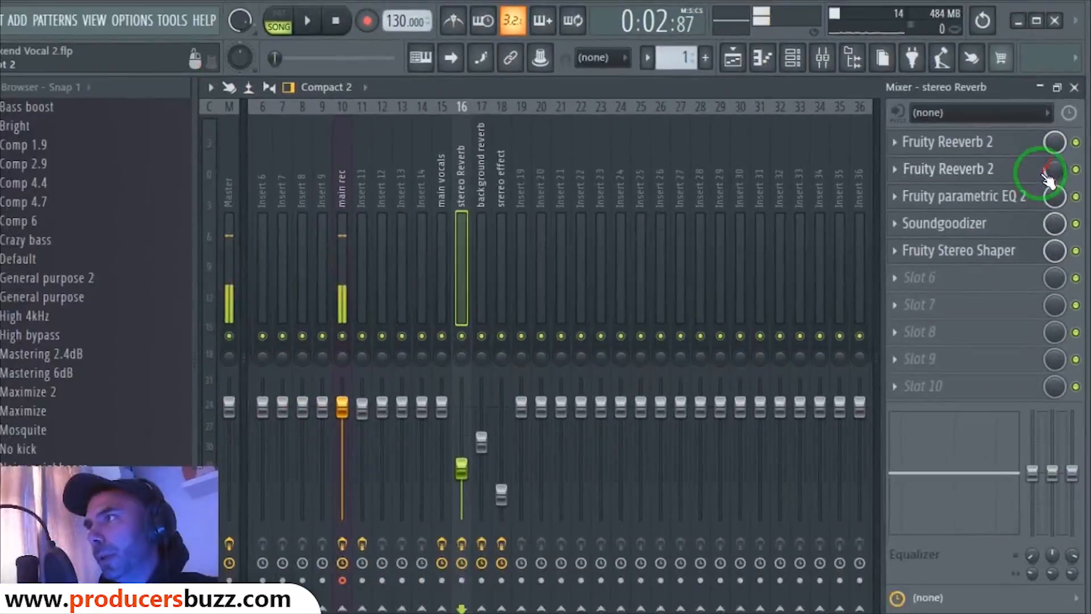
Set the mix level of the second Fruity Reeverb 2 on the stereo Reverb insert to 24% and open the plugin
click(955, 163)
drag(1055, 166, 1056, 178)
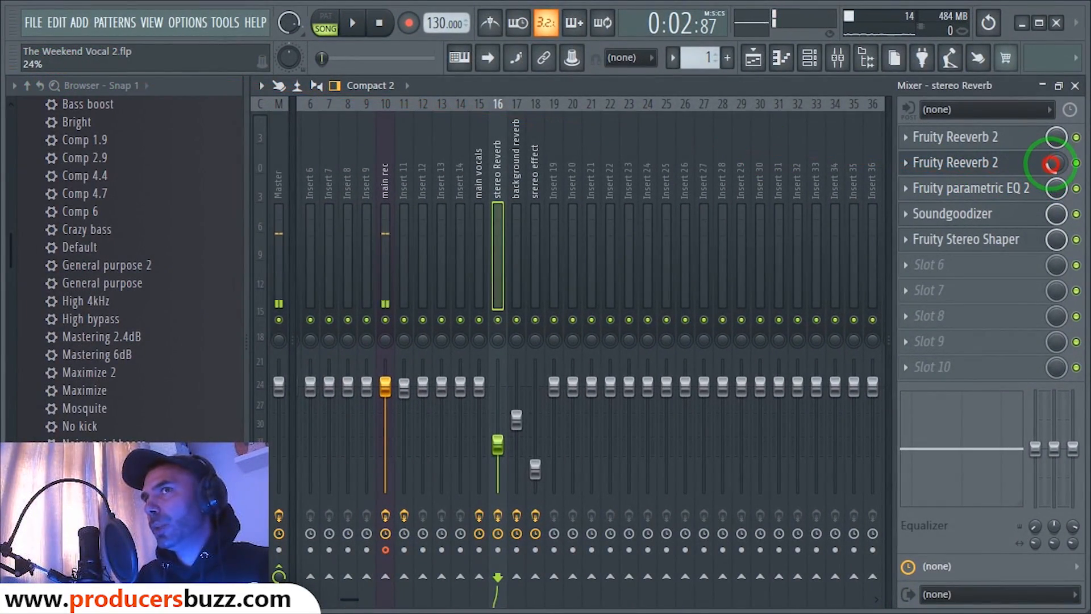
click(960, 163)
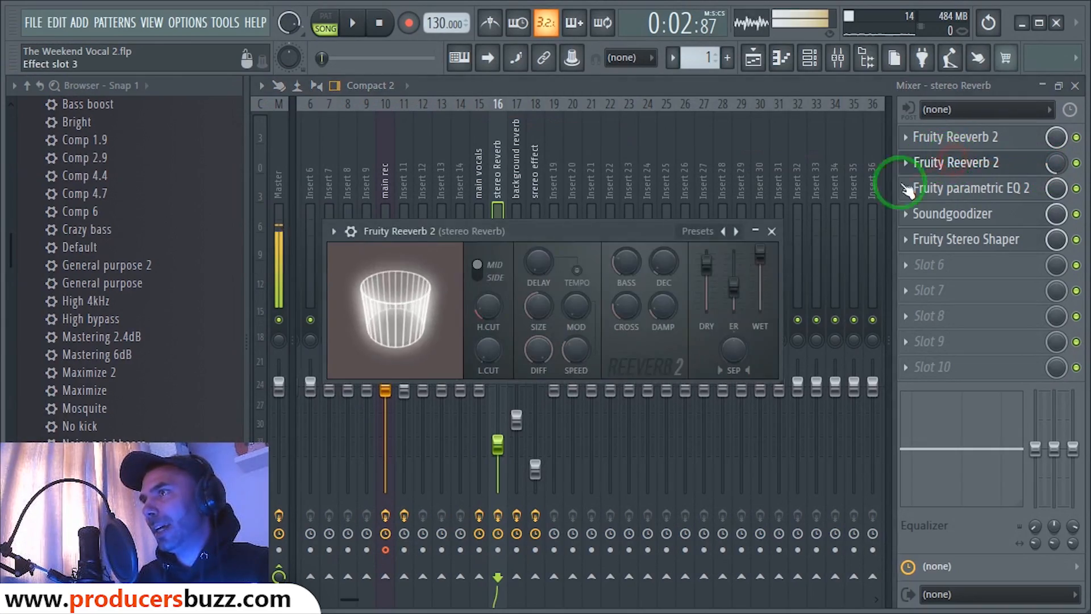
Set the wet level of the second Fruity Reeverb 2 on the stereo Reverb insert to 68% and close the plugin
drag(664, 271, 639, 443)
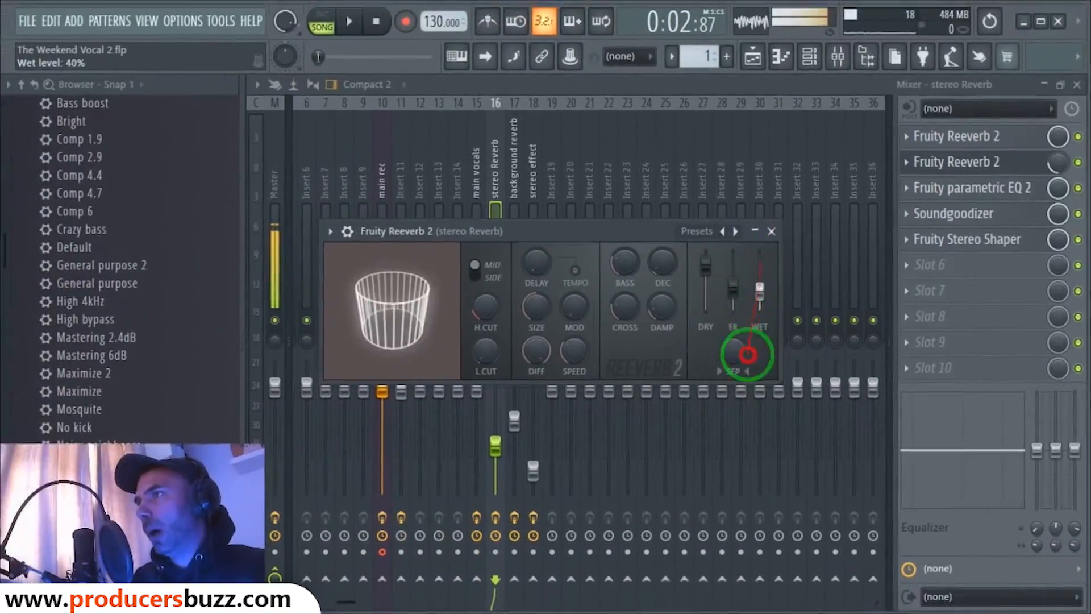
drag(748, 355, 772, 273)
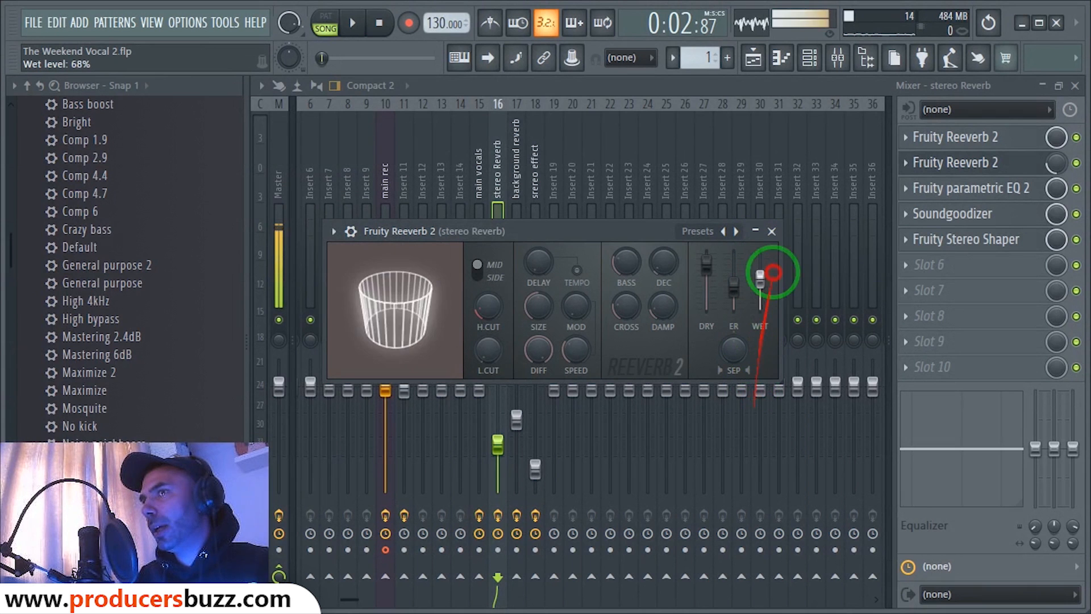
click(772, 231)
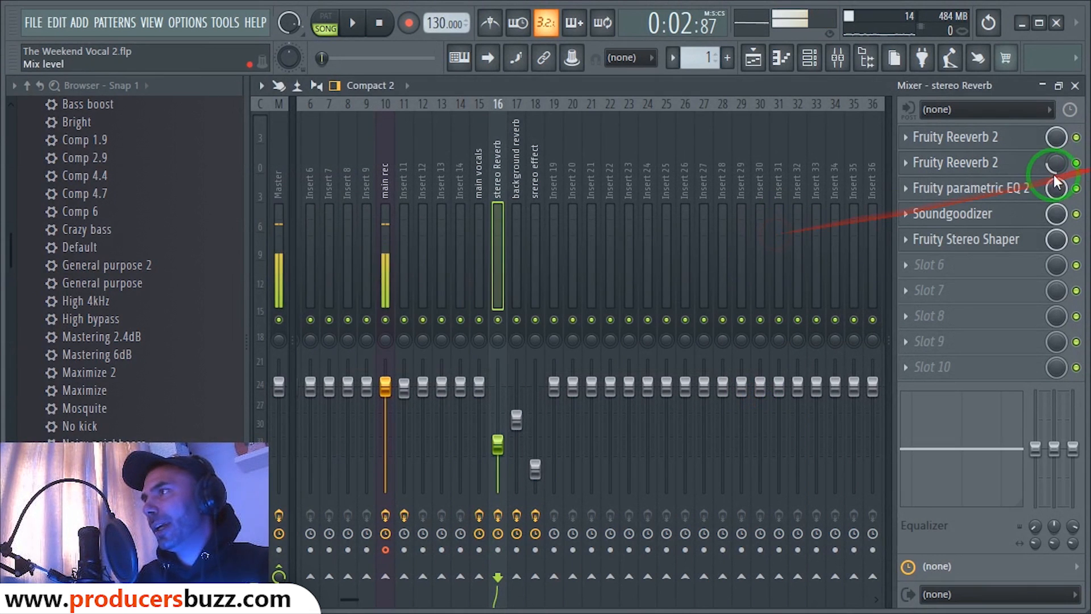
Load the Vocal Presence preset in Fruity parametric EQ 2 on the stereo Reverb insert and close the plugin
click(1001, 196)
drag(664, 255, 646, 219)
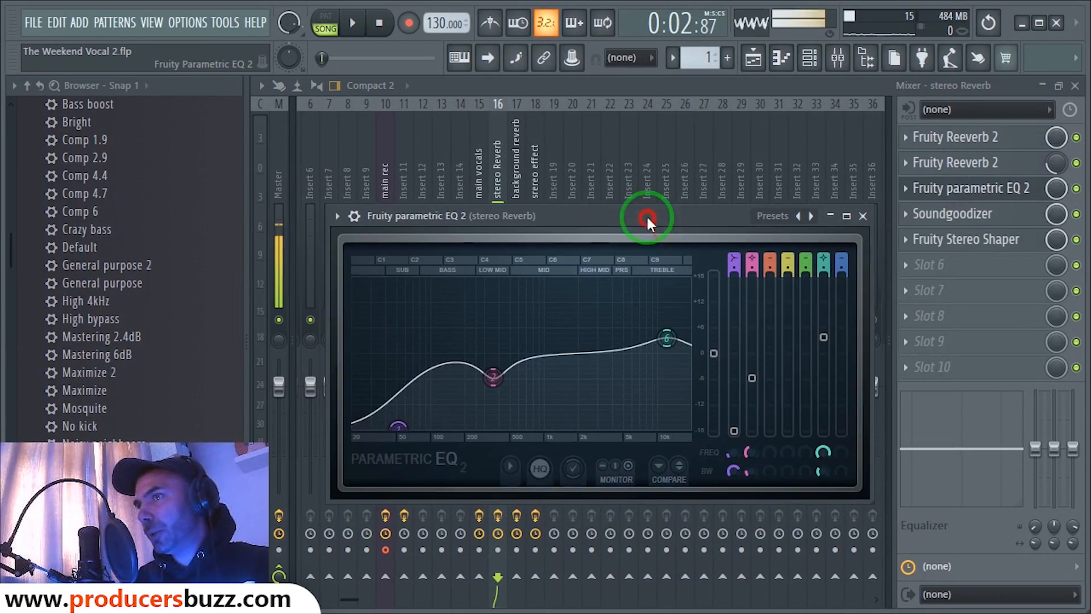
click(337, 216)
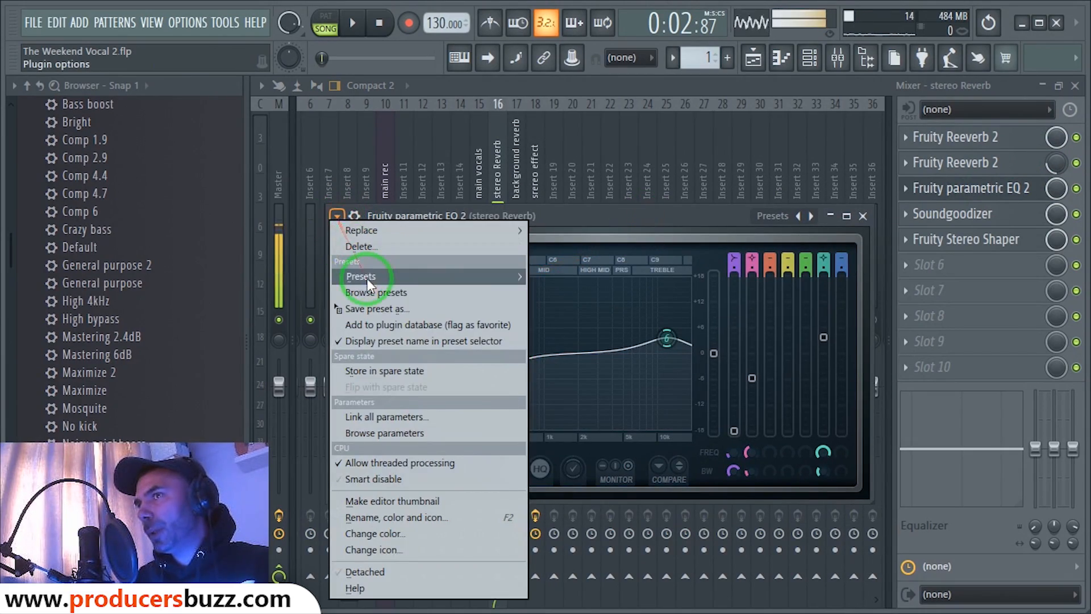
mouse_move(367, 276)
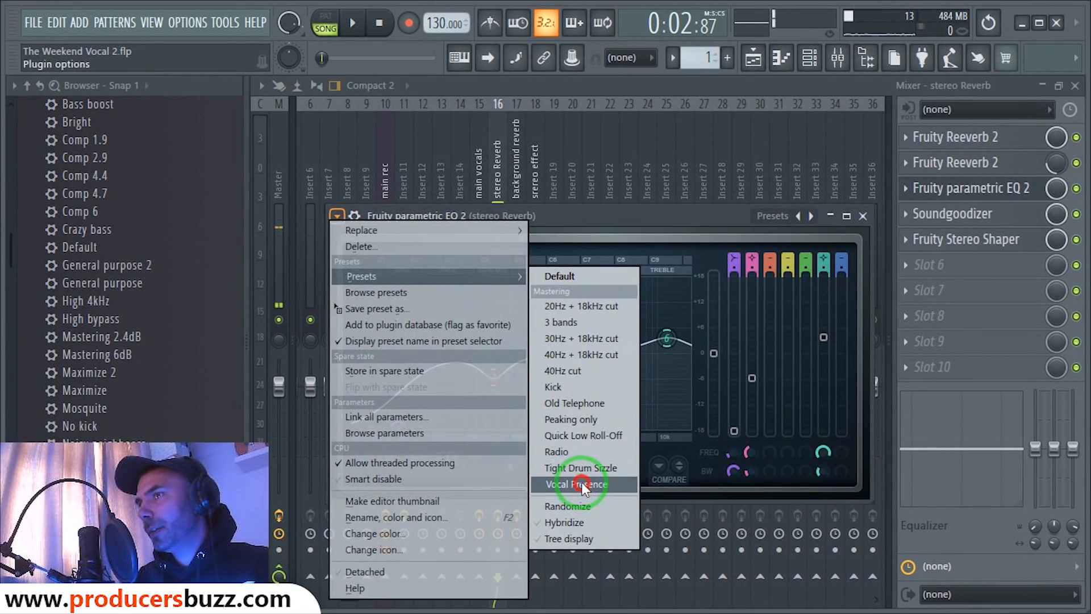
click(577, 462)
click(863, 216)
Open Soundgoodizer on the stereo Reverb insert, choose mode A and close the plugin
click(921, 214)
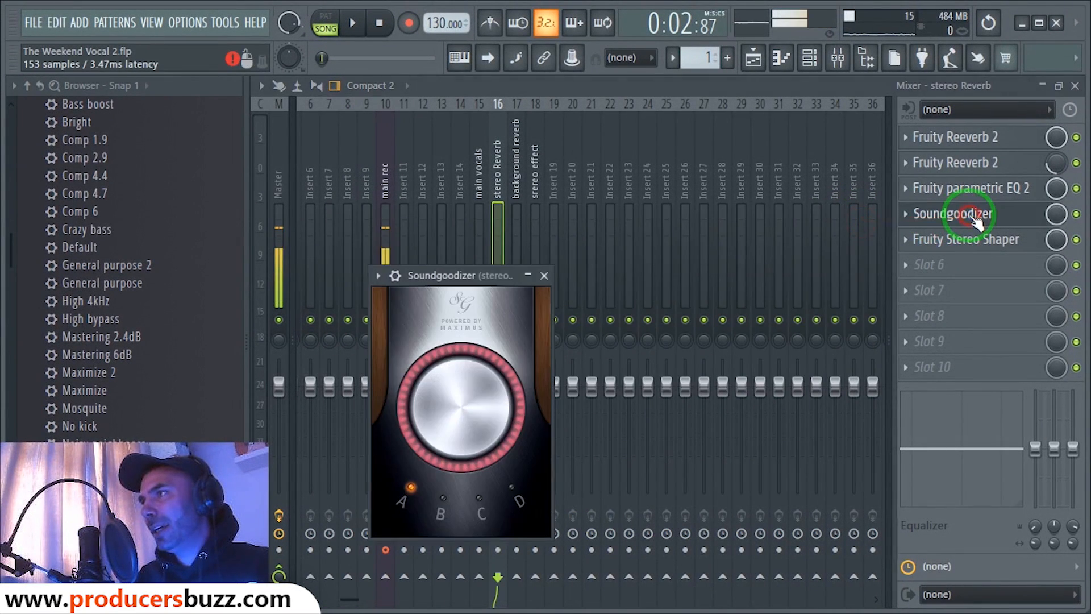
drag(421, 284, 472, 197)
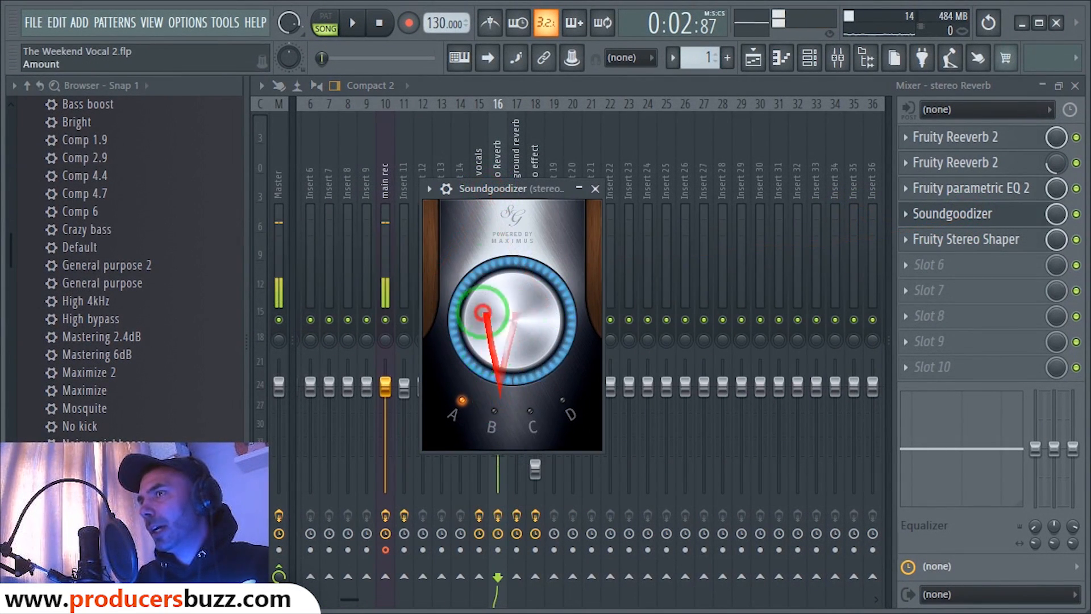
click(463, 408)
click(592, 190)
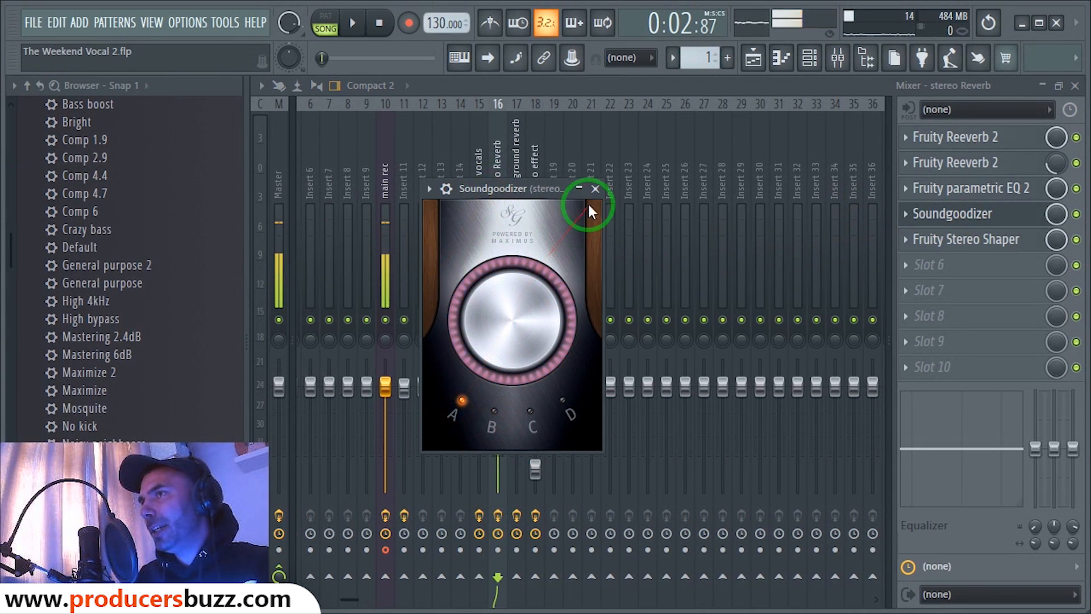
Set the left/right delay of Fruity Stereo Shaper on the stereo Reverb insert to 20.2 ms right and close the plugin
click(946, 241)
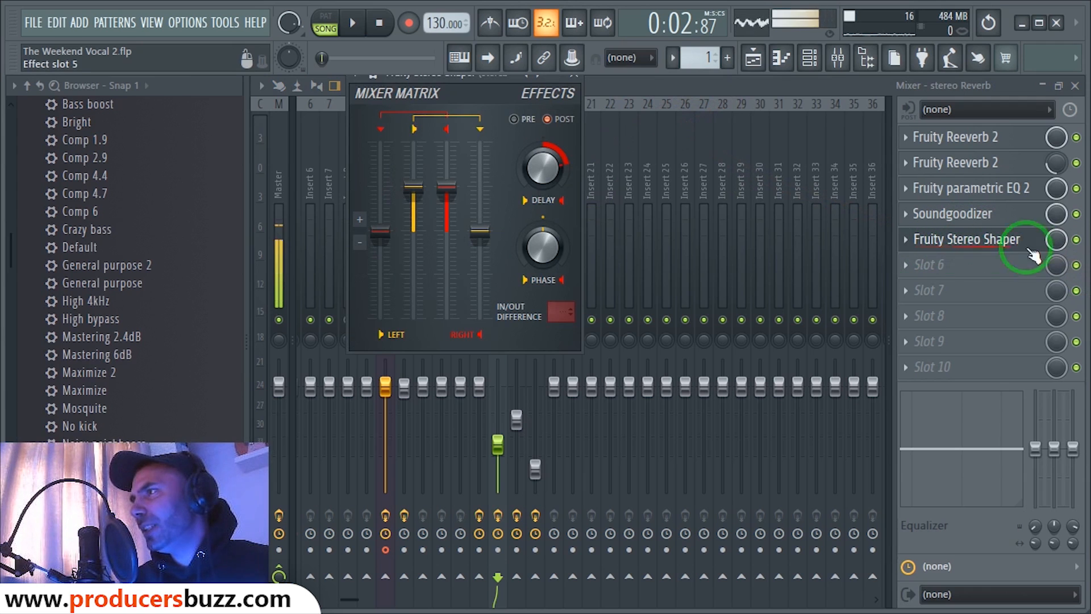
drag(1052, 249, 578, 197)
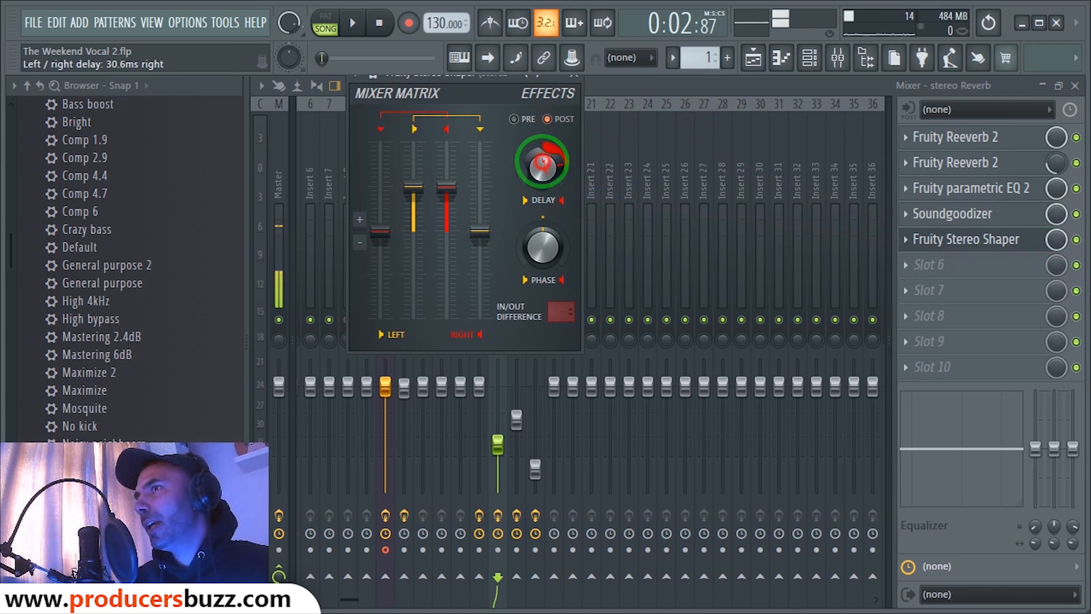
drag(543, 164, 540, 179)
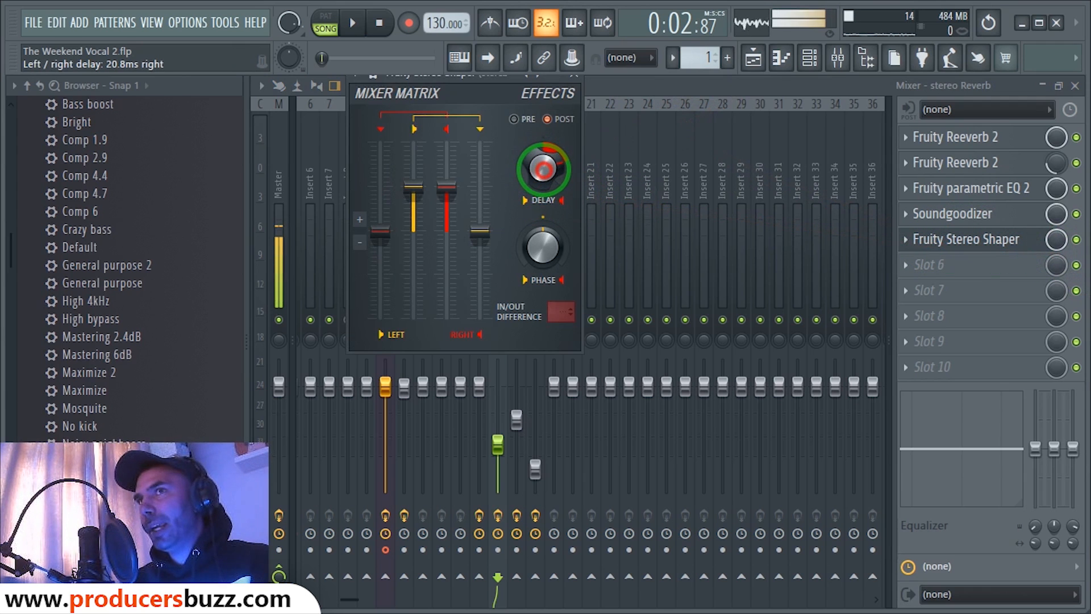
drag(547, 168, 547, 169)
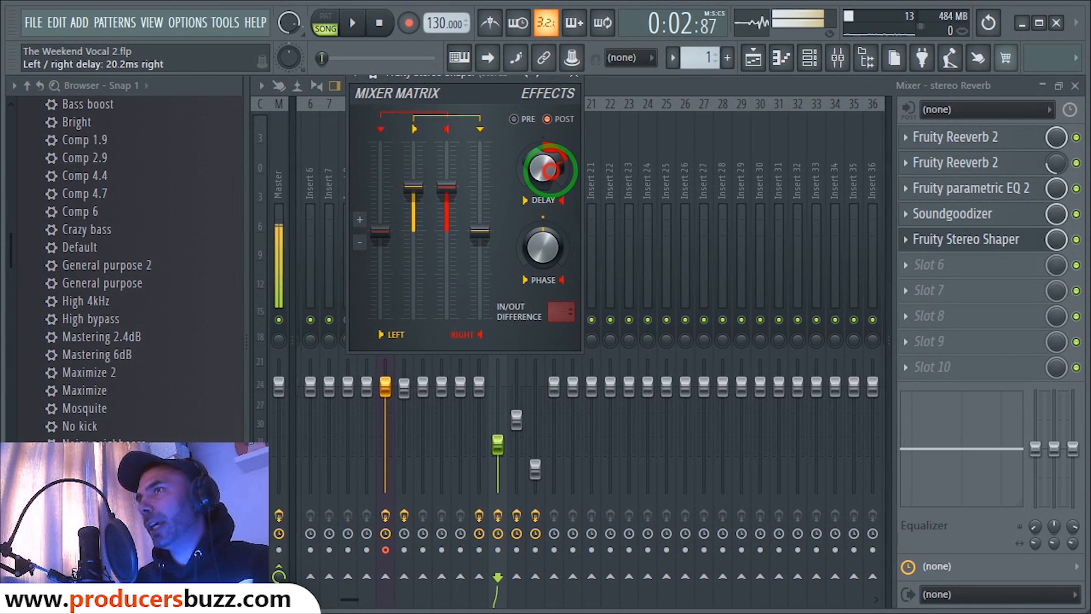
click(573, 76)
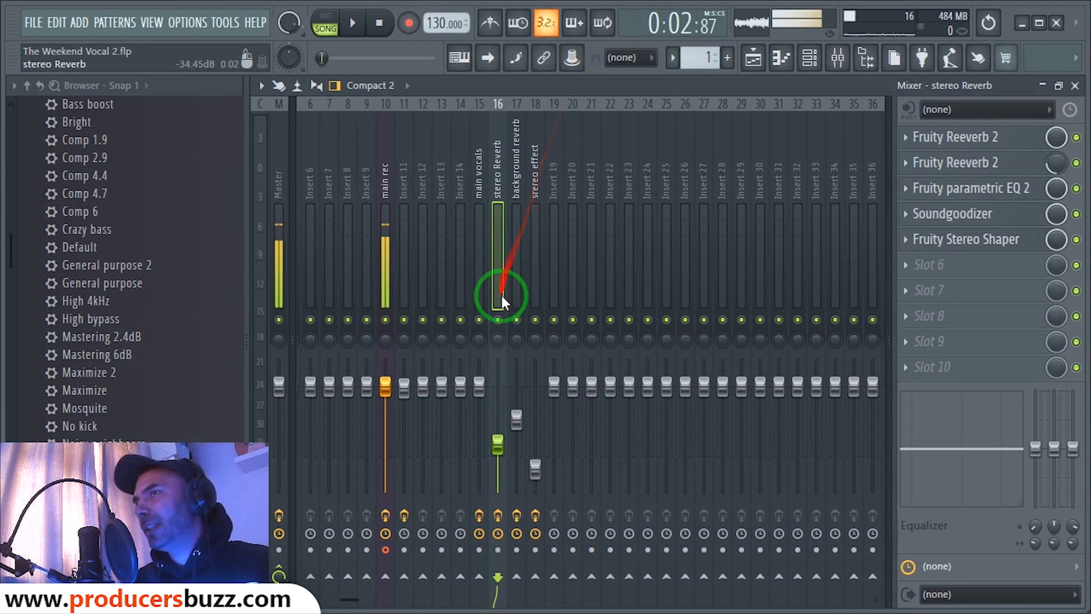
Return to the playlist and mute tracks 3, 5 and 6
click(1075, 85)
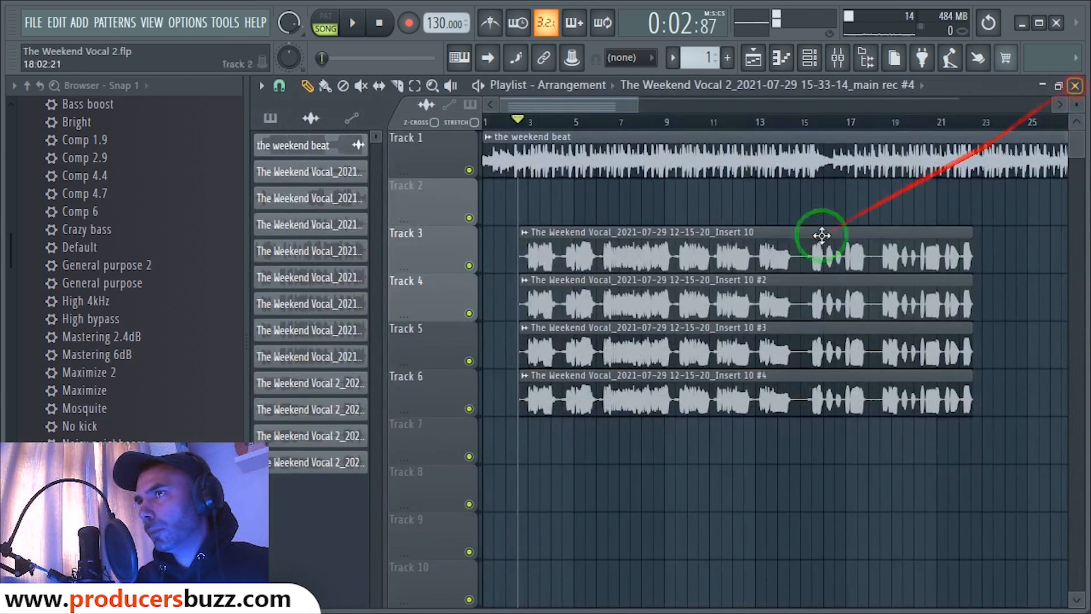
click(469, 265)
click(468, 360)
click(469, 409)
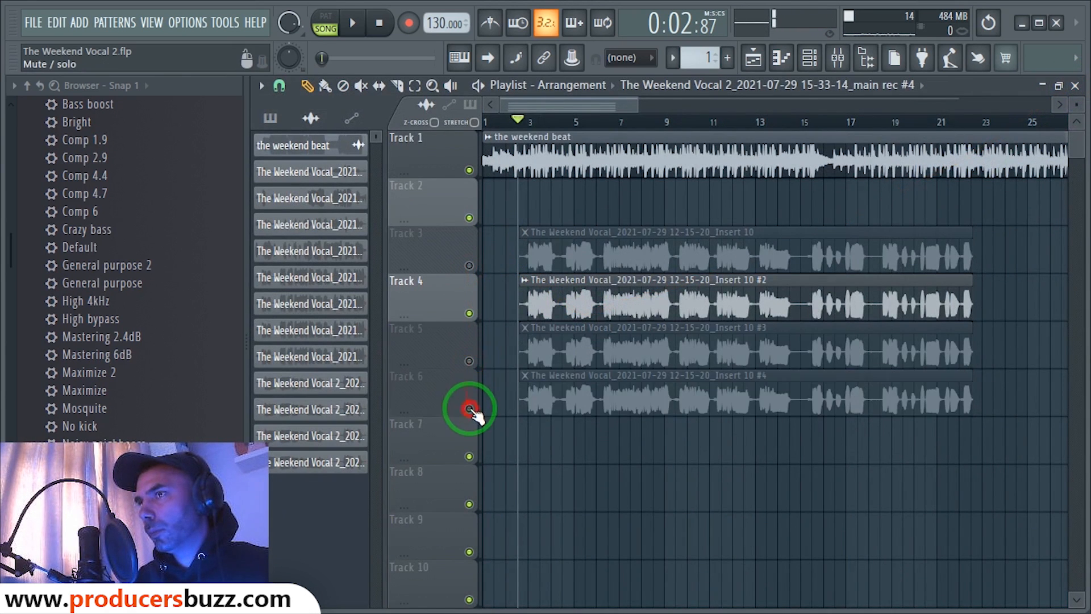
Audition playlist track 4 through the stereo Reverb insert while watching its level in the mixer, and stop playback
click(838, 57)
key(space)
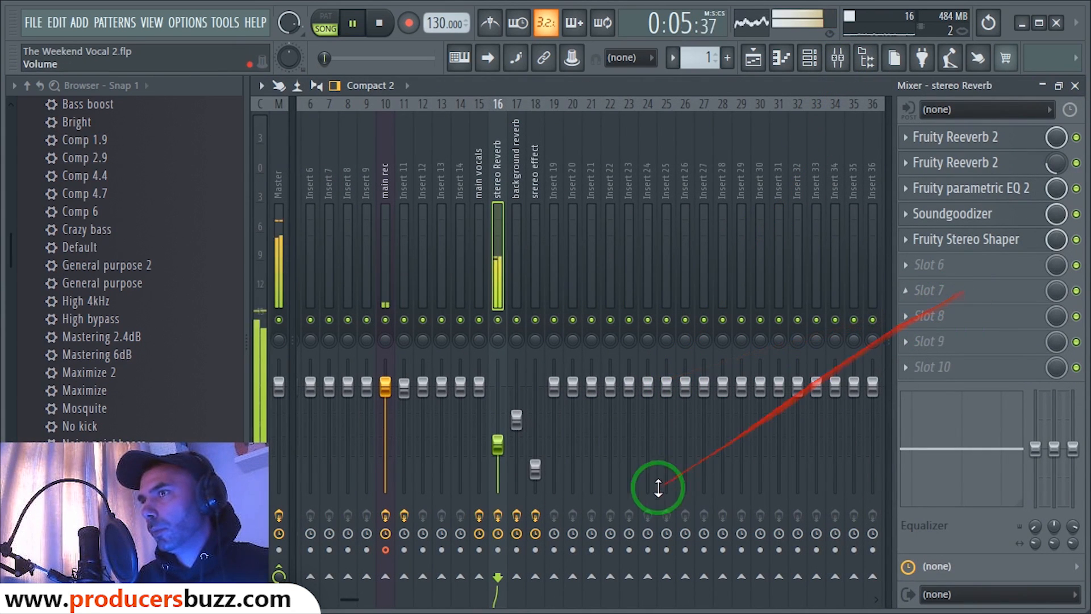
key(space)
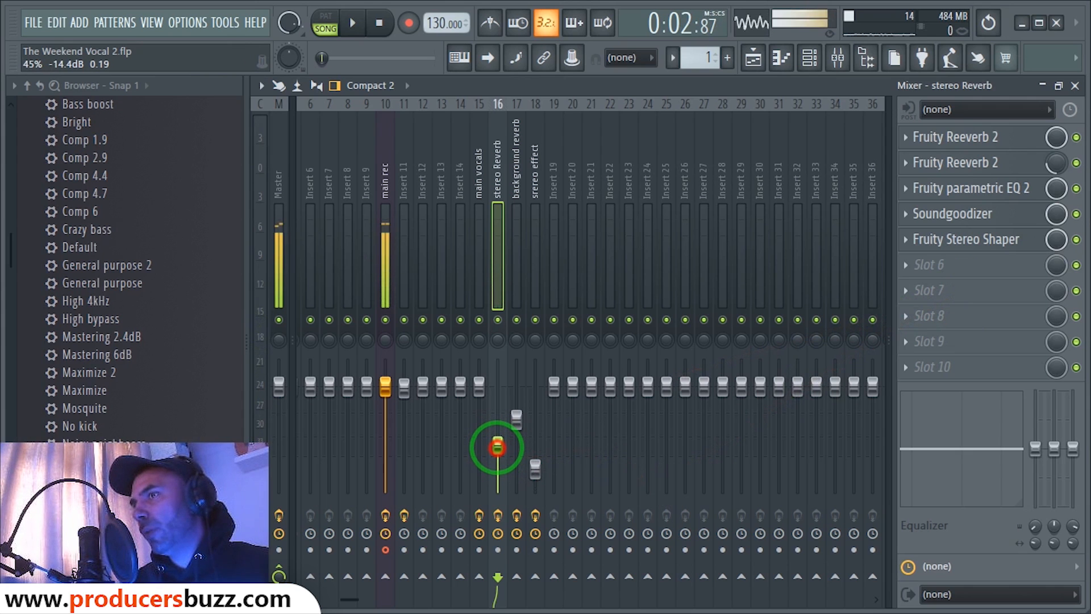
Try the stereo Reverb insert's volume at 96%, and set it back to 45%
drag(498, 442, 498, 394)
key(space)
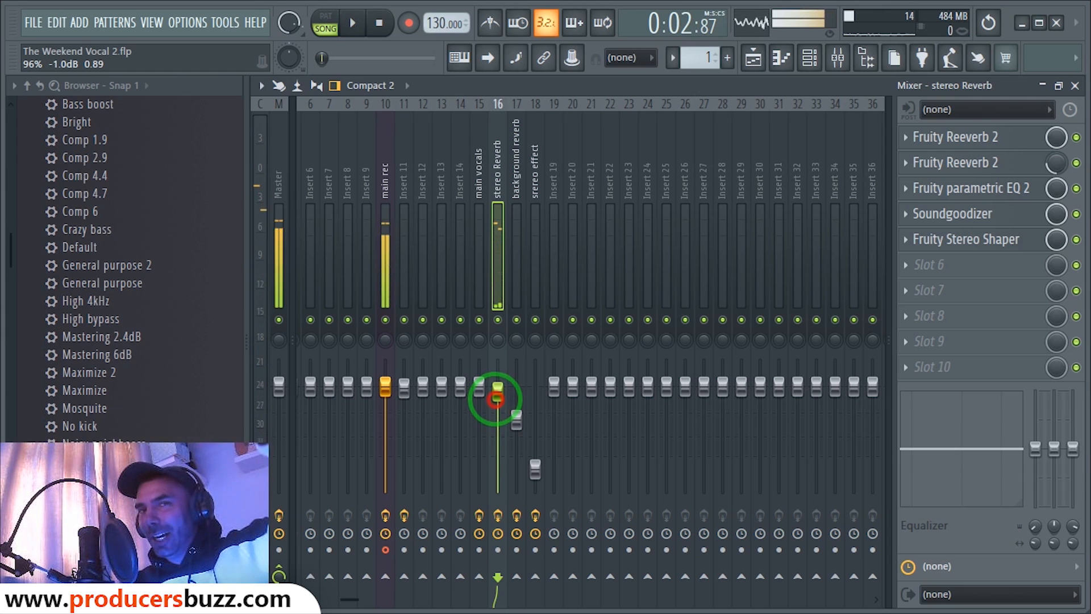
drag(496, 398, 488, 505)
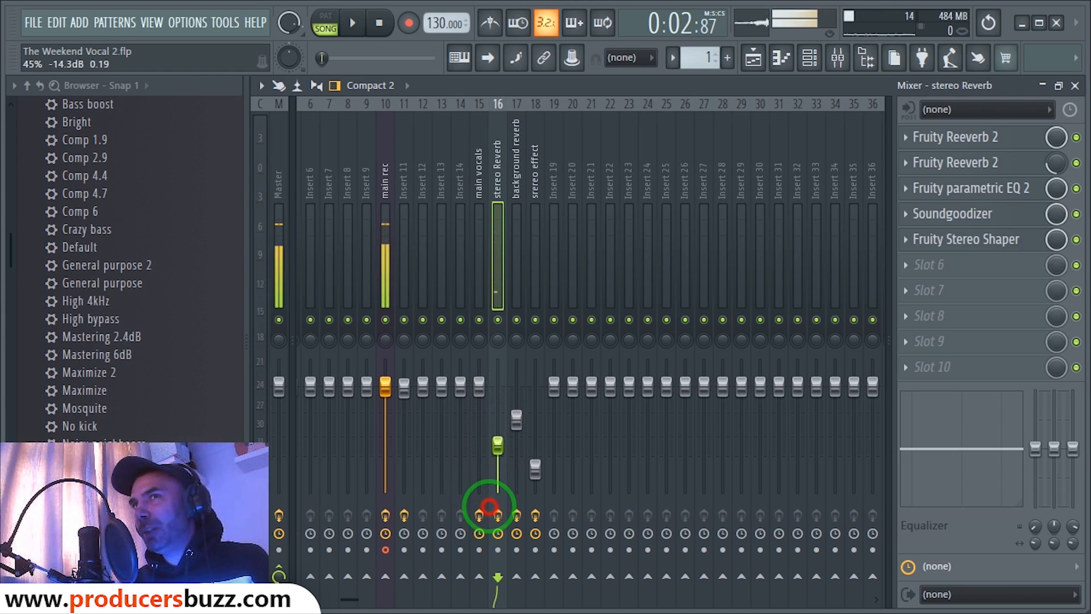
Unmute playlist track 3 and audition it together with track 4 while watching the mixer levels, and stop playback
click(1076, 86)
click(469, 265)
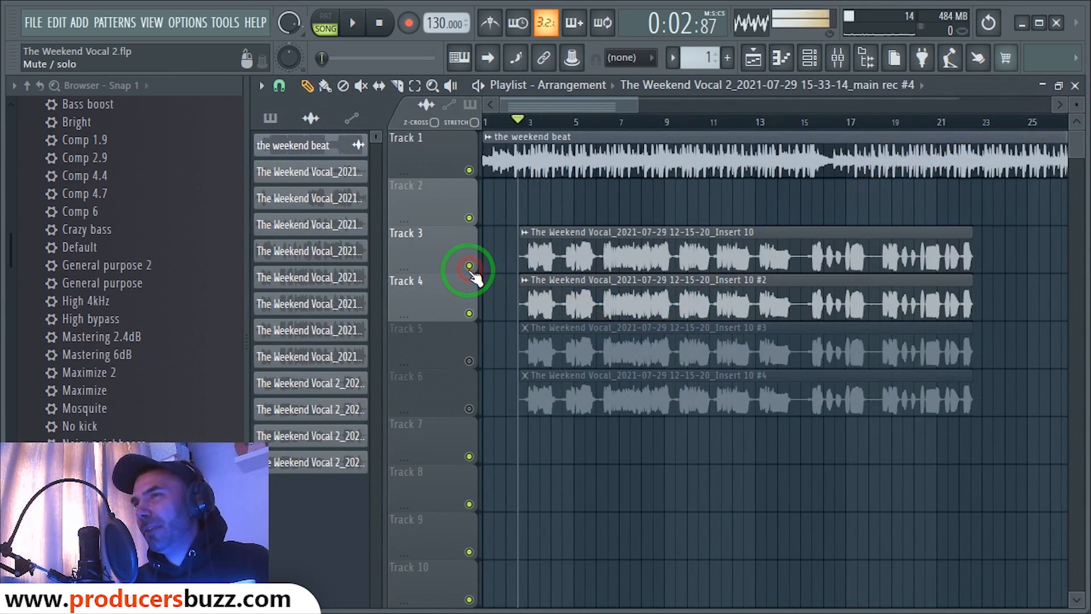
key(space)
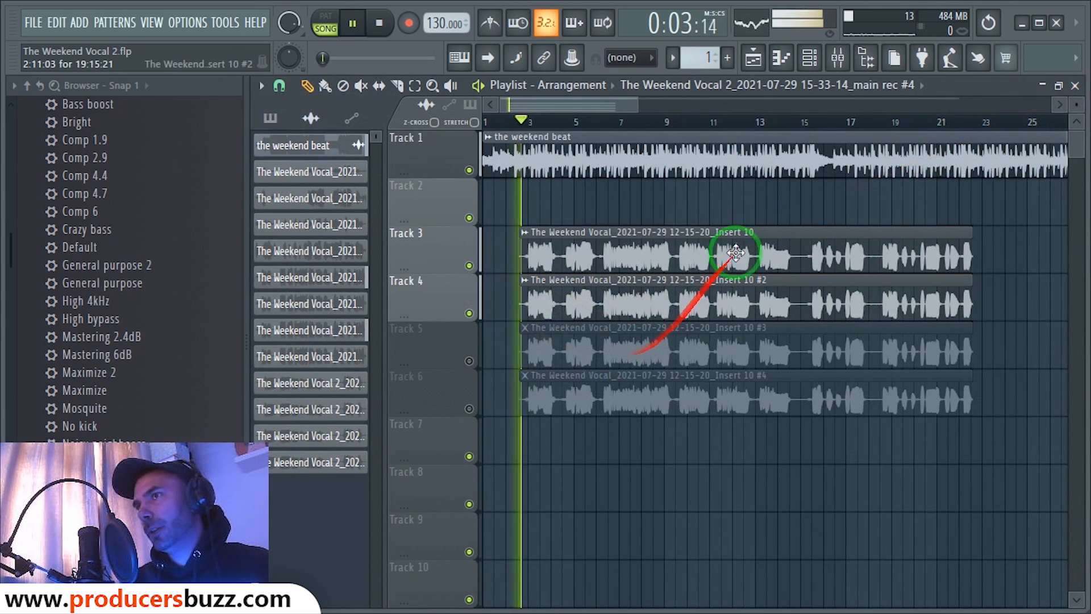
click(844, 58)
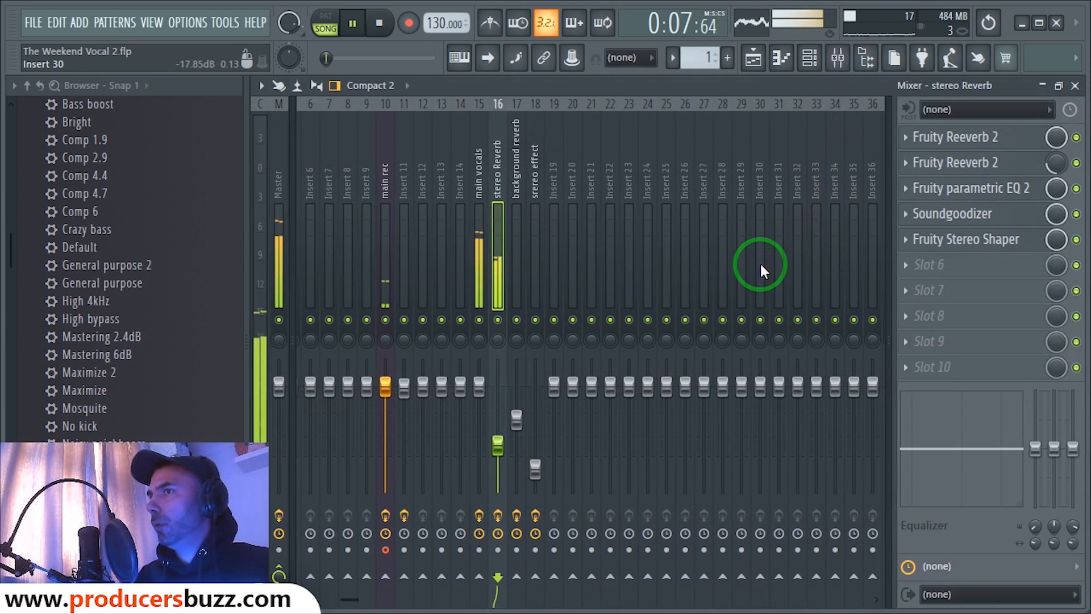
key(space)
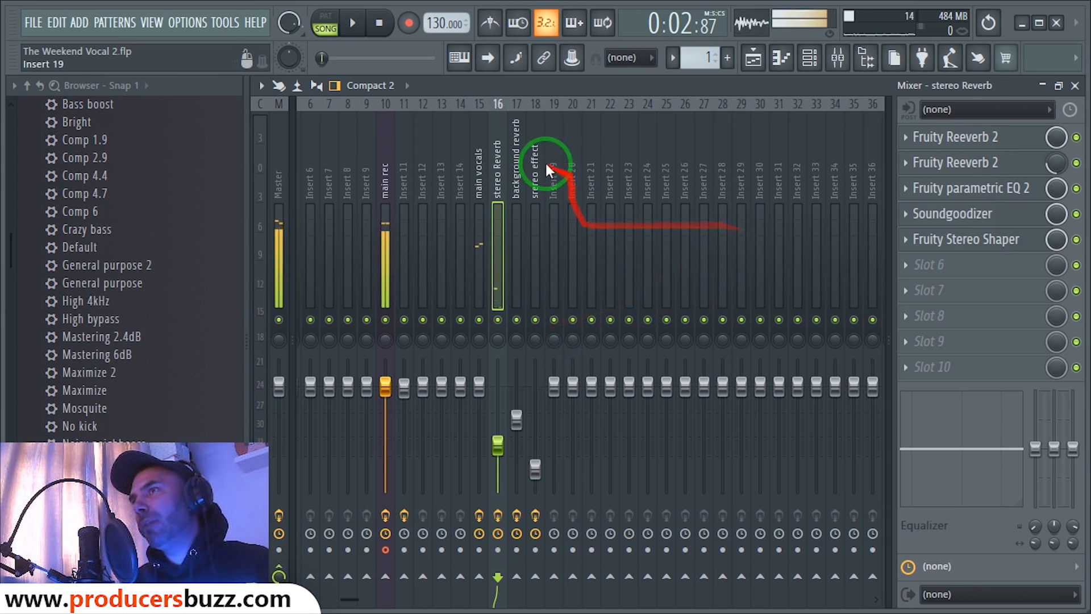
Move Panagement 2 on the background reverb insert from the first effect slot to slot 10
click(518, 170)
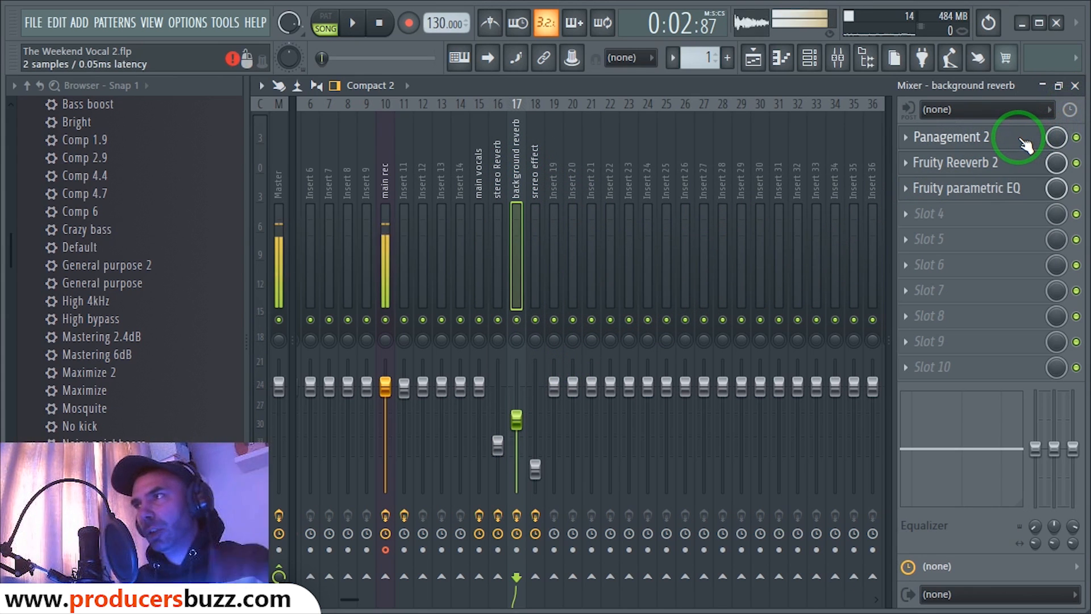
drag(1026, 147, 1048, 367)
Undo the last change and lower the stereo Reverb insert's volume fader again
key(ctrl+z)
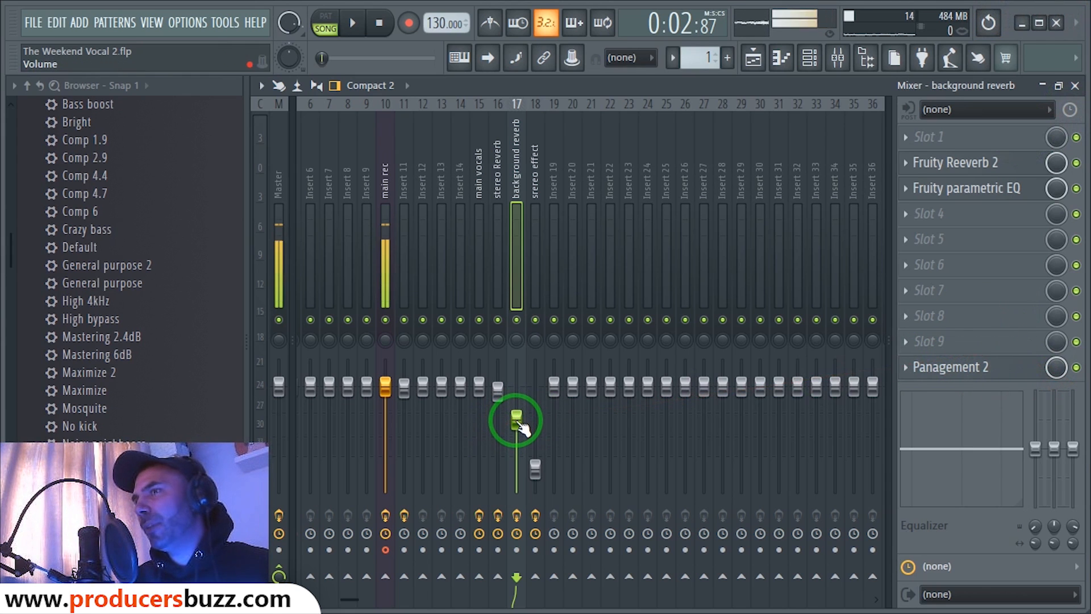
drag(500, 404, 492, 501)
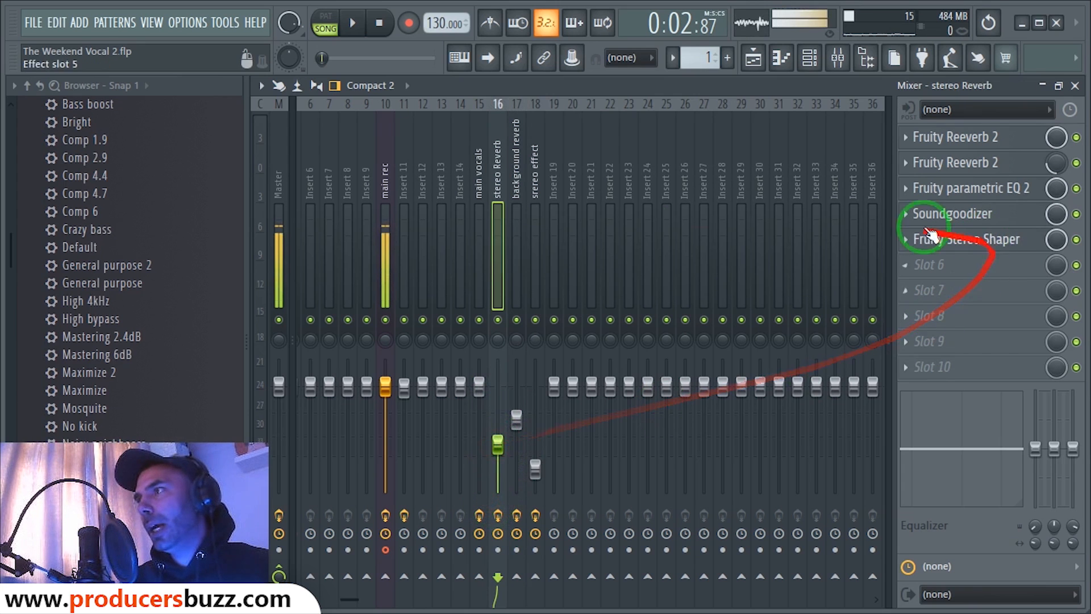
Select the background reverb insert again, open Panagement 2 and reposition its window so all controls can be seen
click(513, 173)
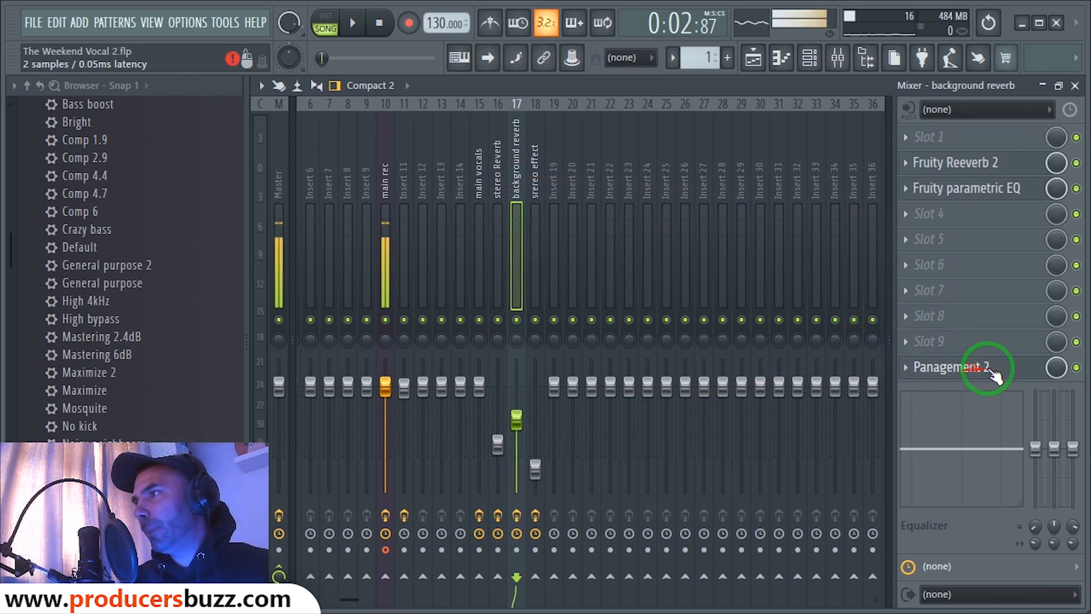
drag(982, 376, 960, 168)
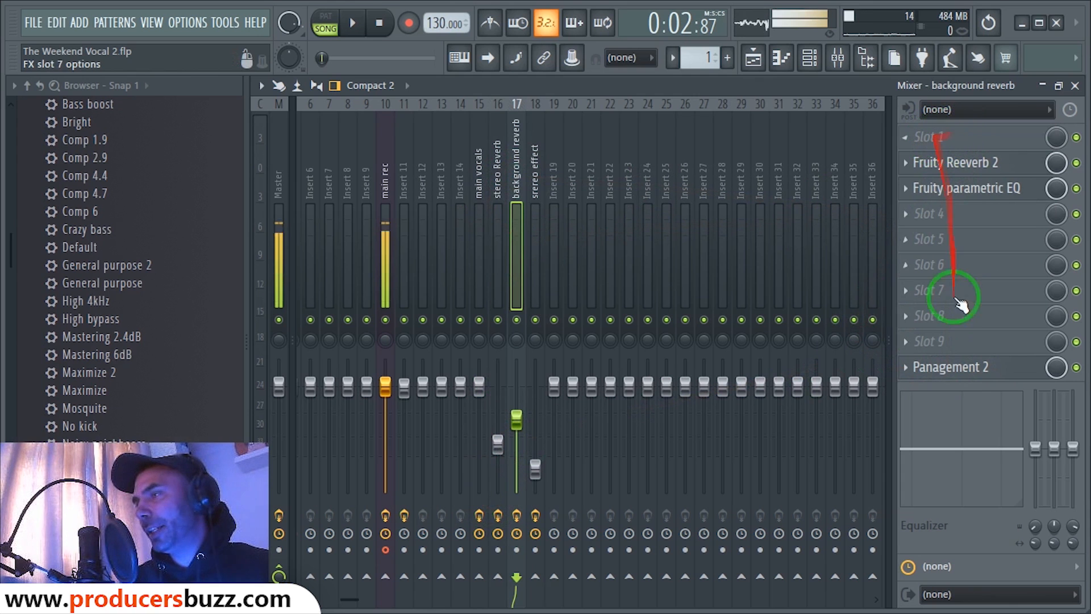
click(945, 369)
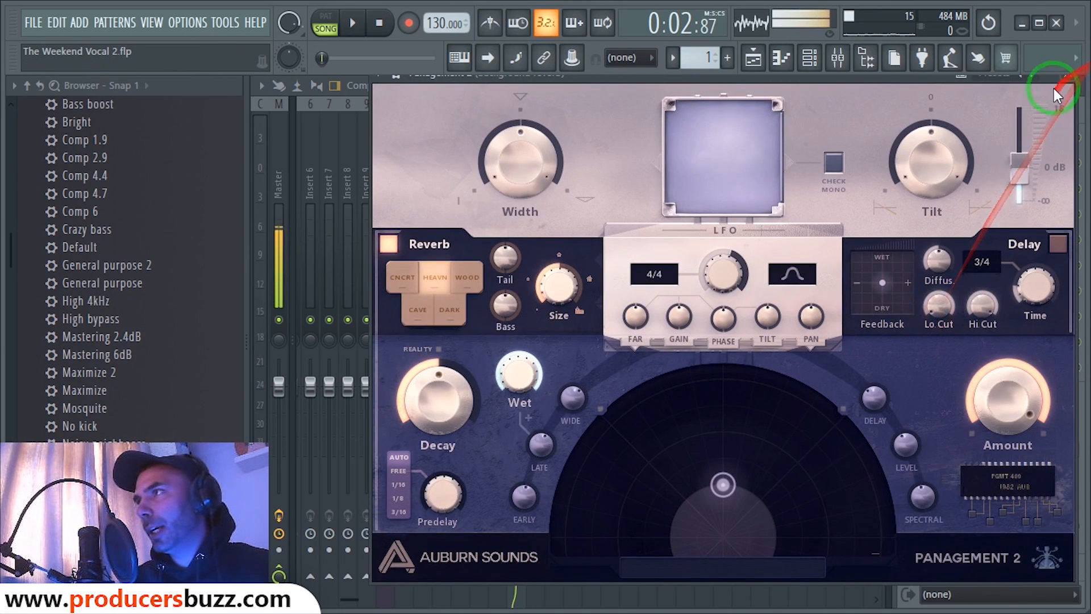
drag(844, 91, 799, 108)
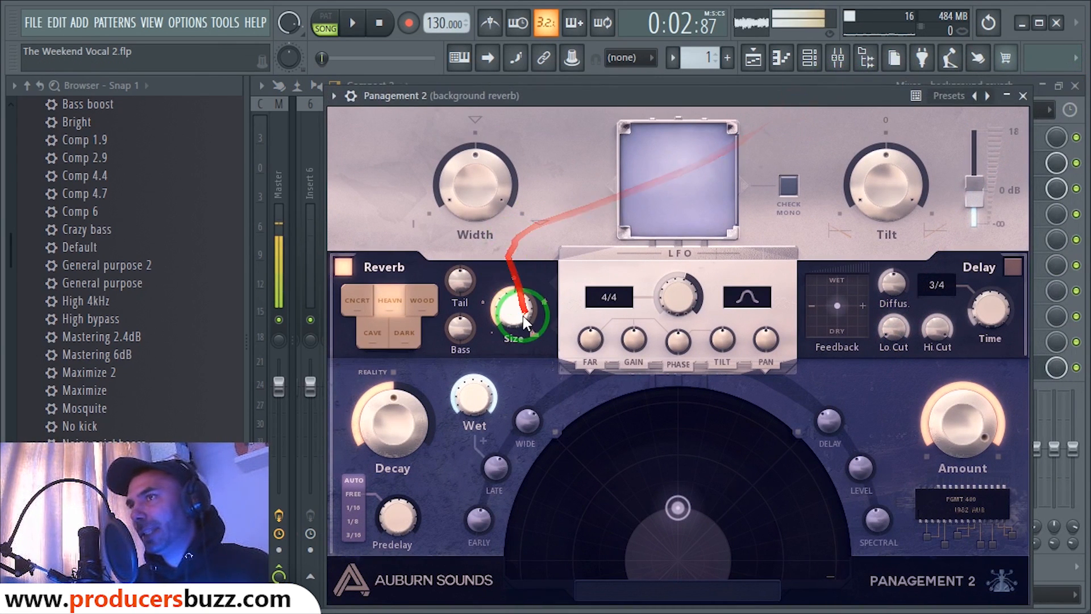
Set the Panagement 2 reverb to a room size of 55.03% and a decay of 99.20% with the Heaven room algorithm
drag(523, 316, 513, 302)
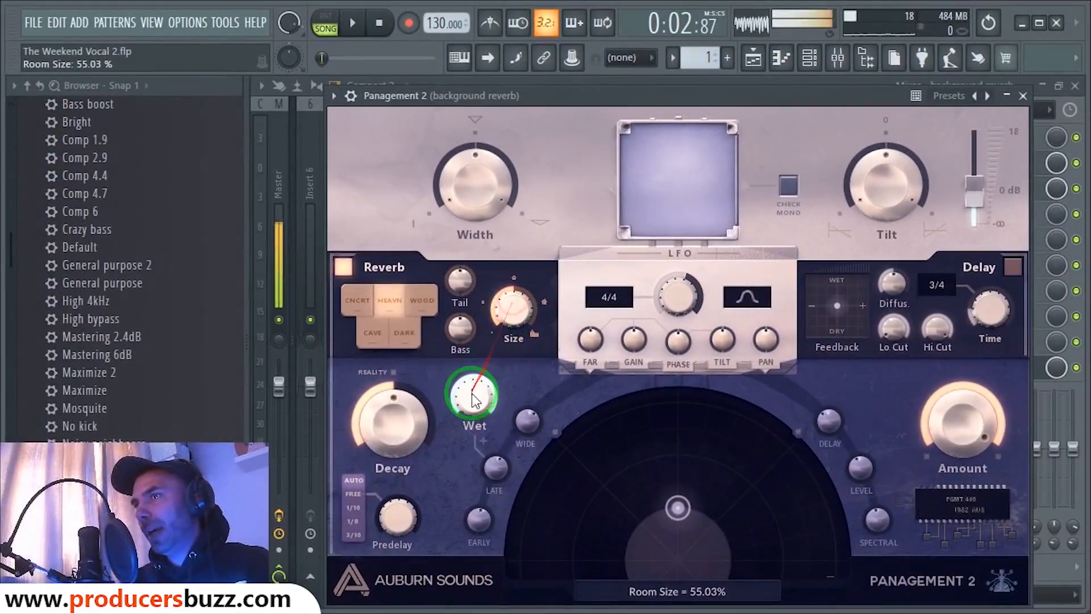
mouse_move(476, 395)
mouse_down()
mouse_move(480, 409)
mouse_move(480, 399)
mouse_up()
drag(393, 417, 391, 421)
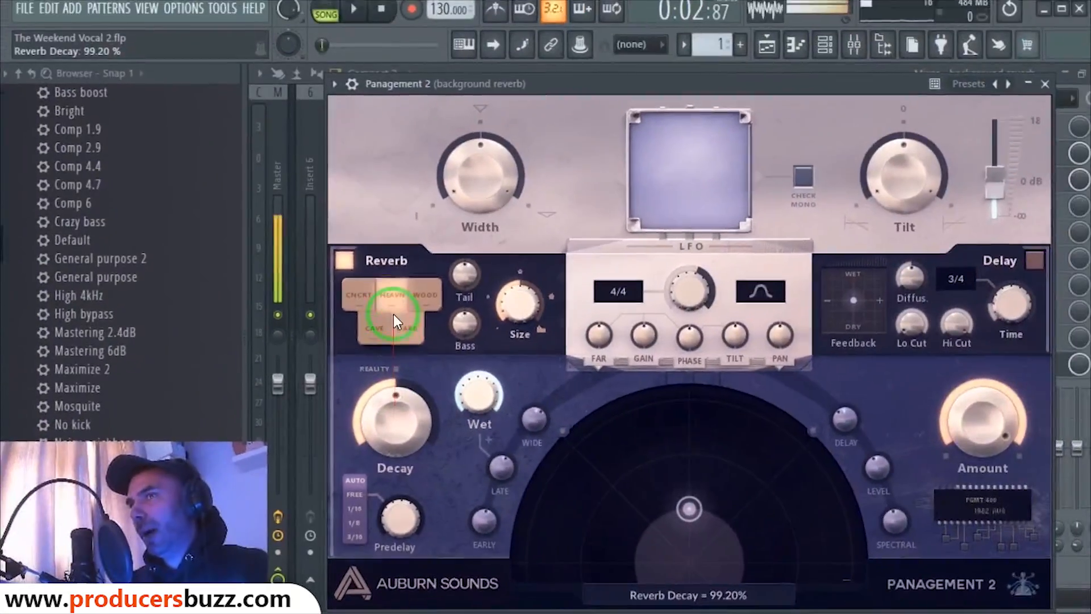
click(390, 300)
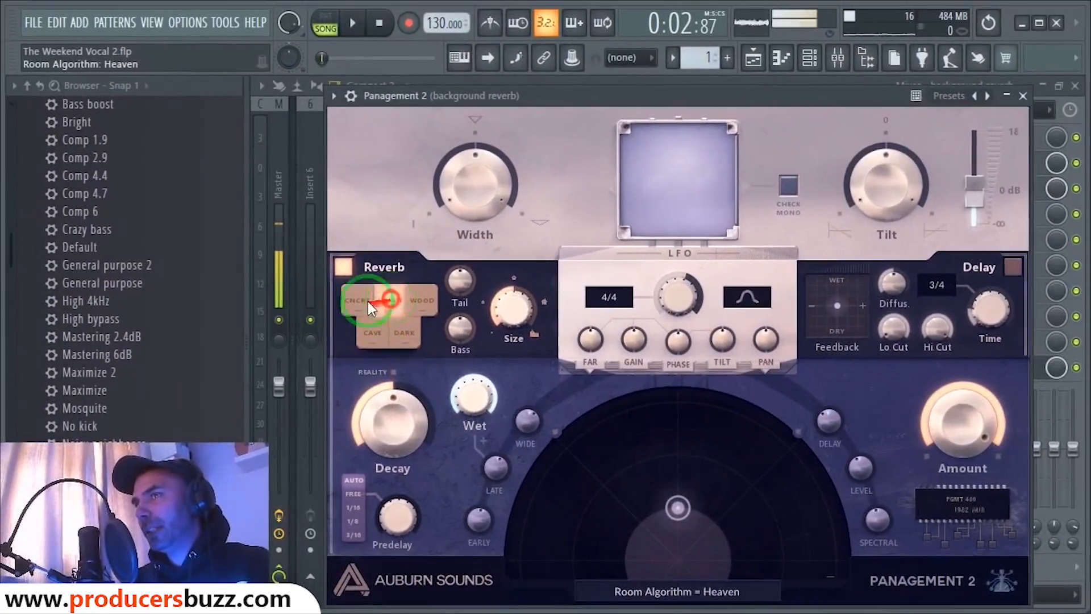
Try different distances and pan angles for the Panagement 2 sound source, return it to the near centre and close the plugin
drag(677, 506, 741, 482)
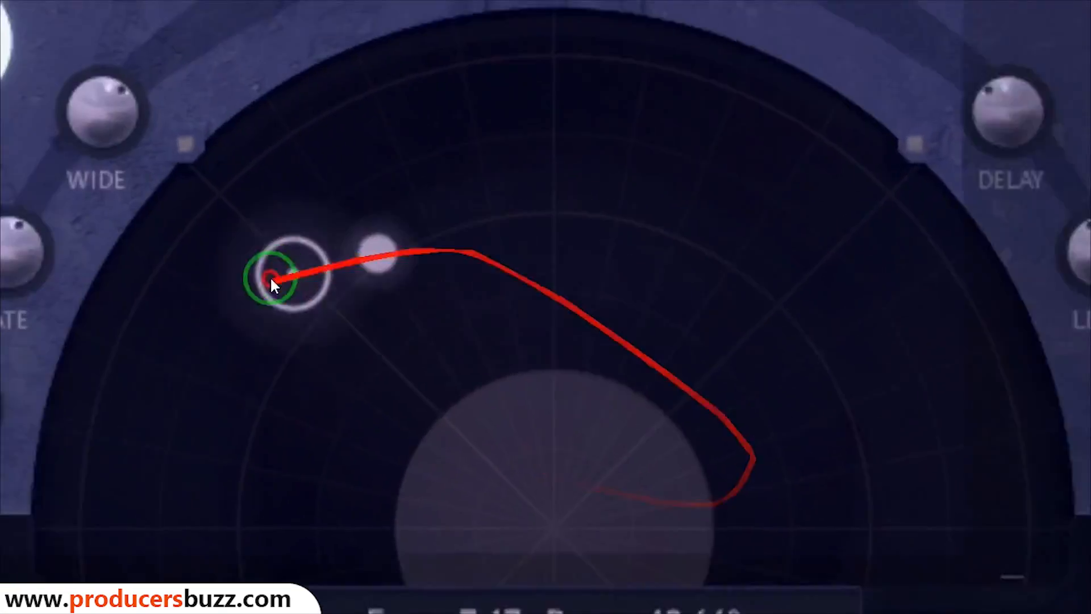
drag(1002, 243, 817, 324)
drag(546, 307, 544, 310)
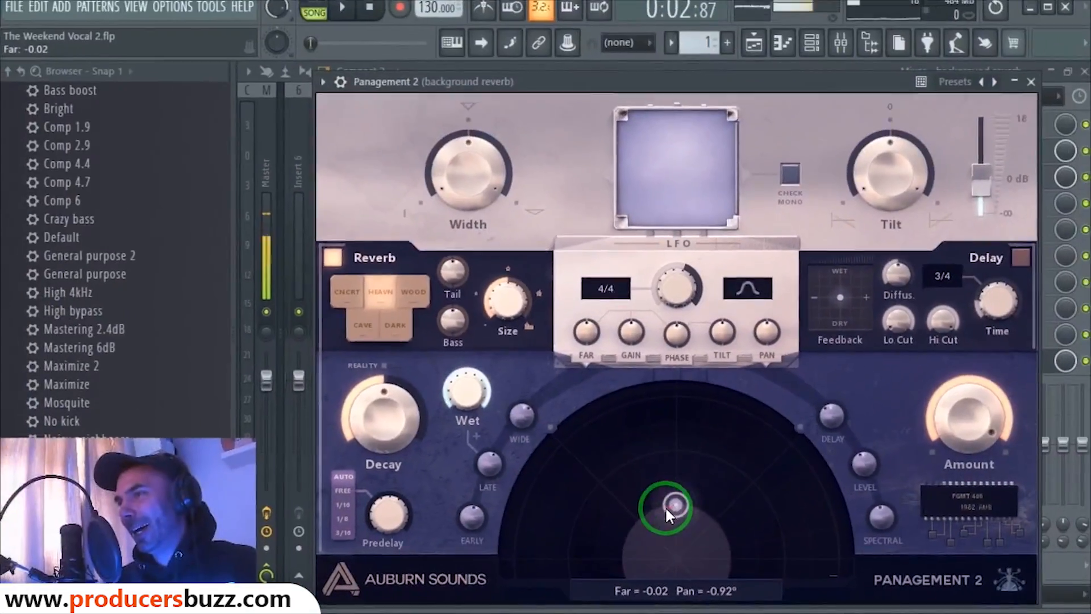
drag(665, 506, 633, 564)
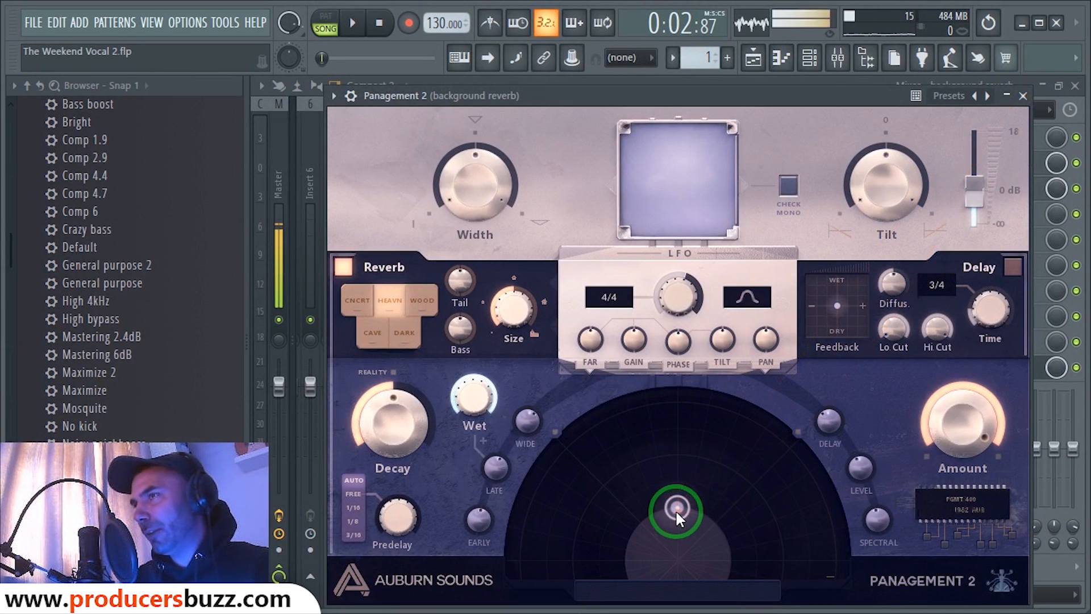
click(1044, 115)
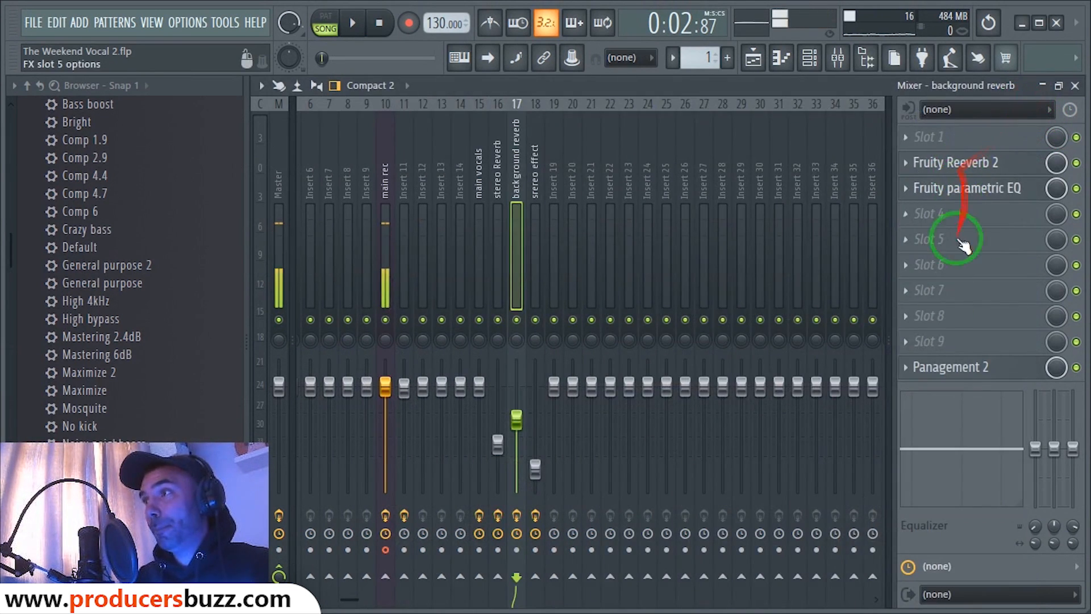
Isolate the vocal clip on playlist Track 5 by unmuting Track 5 and muting Tracks 3 and 4
click(1074, 85)
click(469, 361)
click(469, 313)
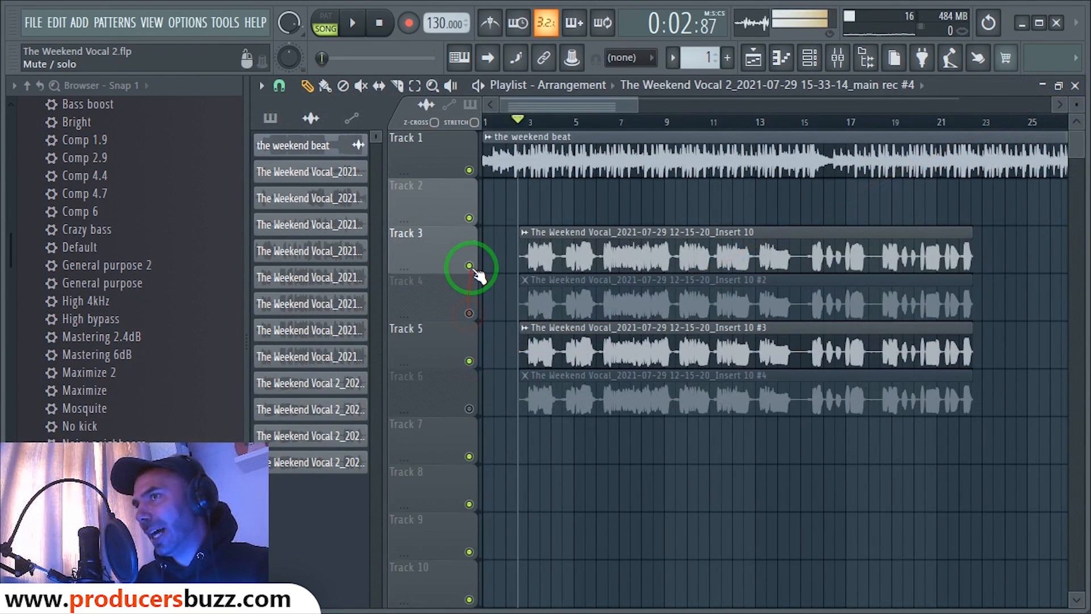
click(469, 265)
Audition the Track 5 vocal in the mixer and raise the background reverb insert's fader level with the neighbouring inserts
click(838, 58)
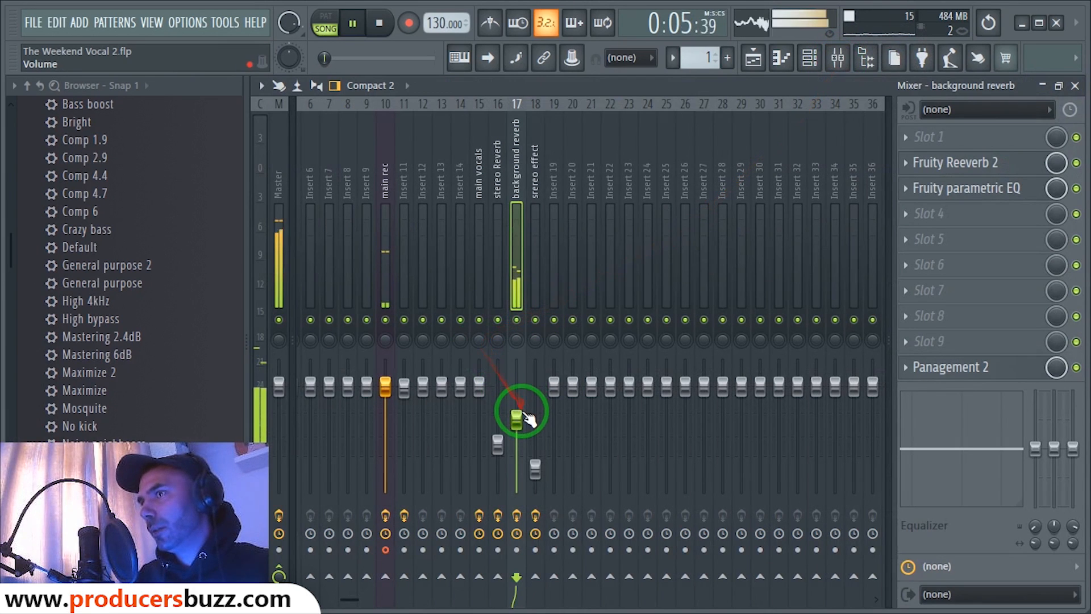
key(space)
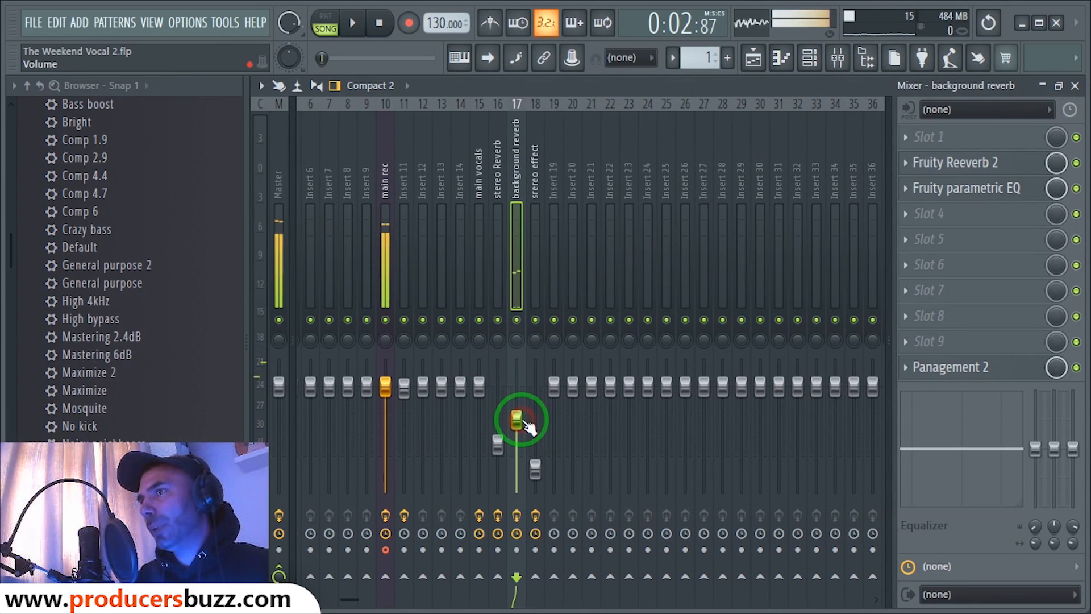
drag(525, 423, 520, 392)
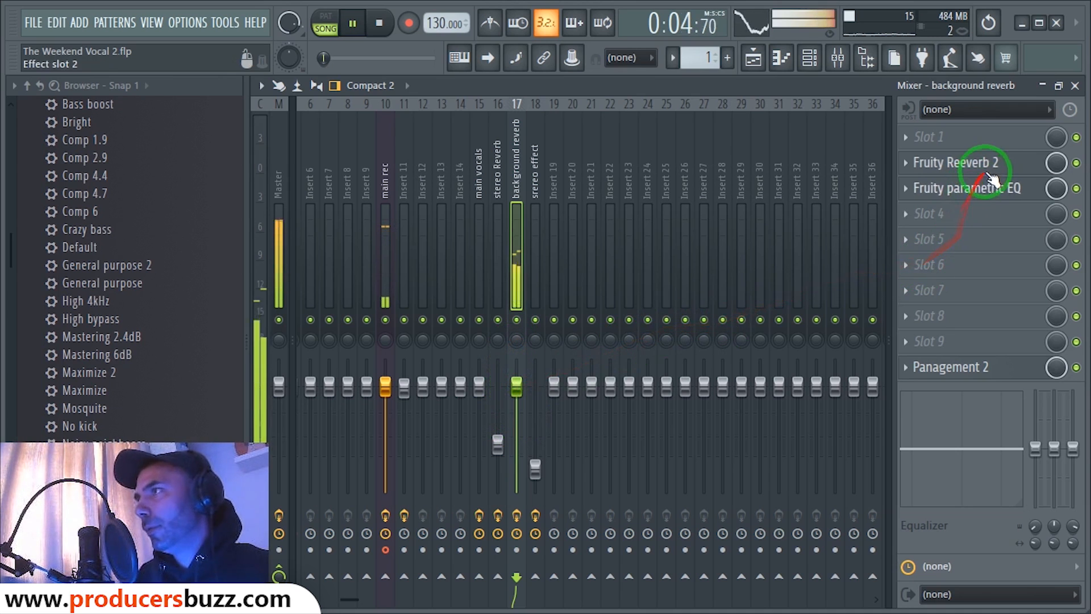
Bypass Fruity Reeverb 2 and Fruity parametric EQ on the background reverb insert while auditioning the vocal, and stop playback
click(1076, 163)
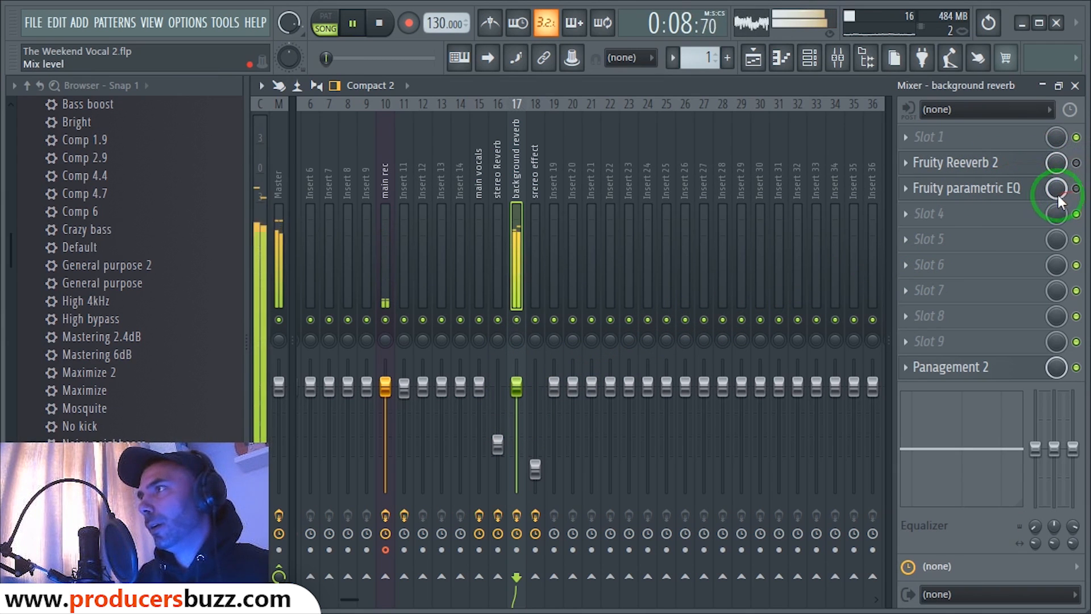
click(999, 212)
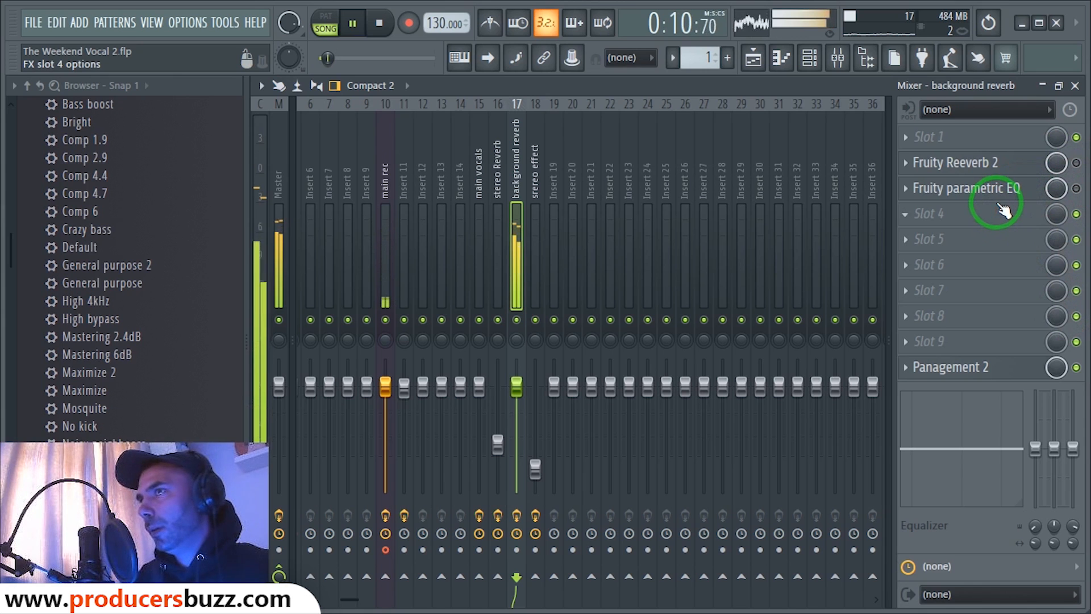
key(space)
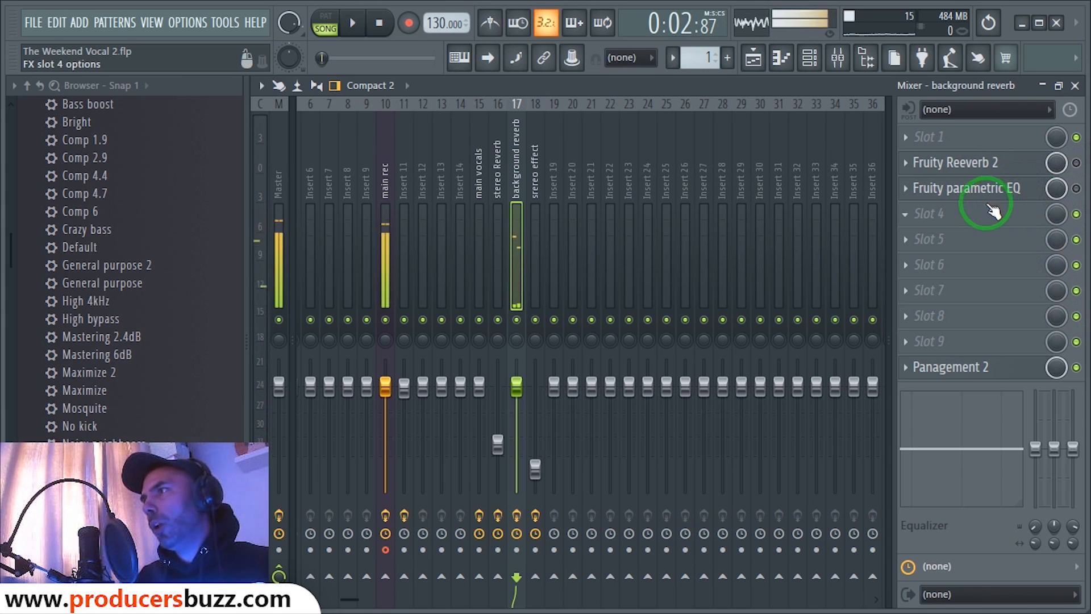
click(906, 215)
Re-enable Fruity parametric EQ on the background reverb insert, examine its band levels from 90 to 8000 Hz and close it
click(975, 188)
click(1077, 188)
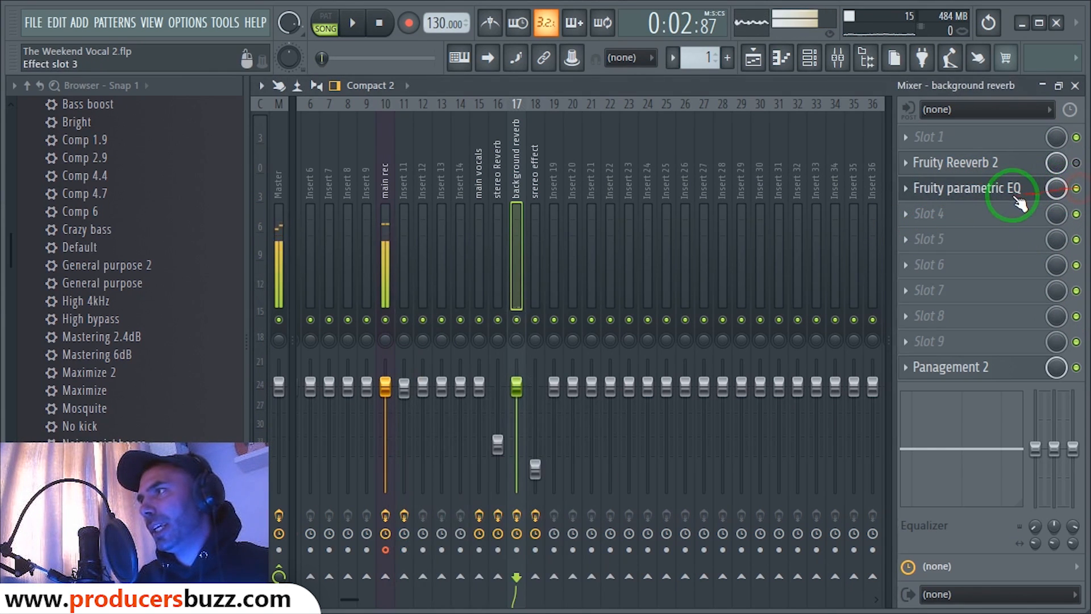
click(946, 189)
drag(495, 297, 481, 228)
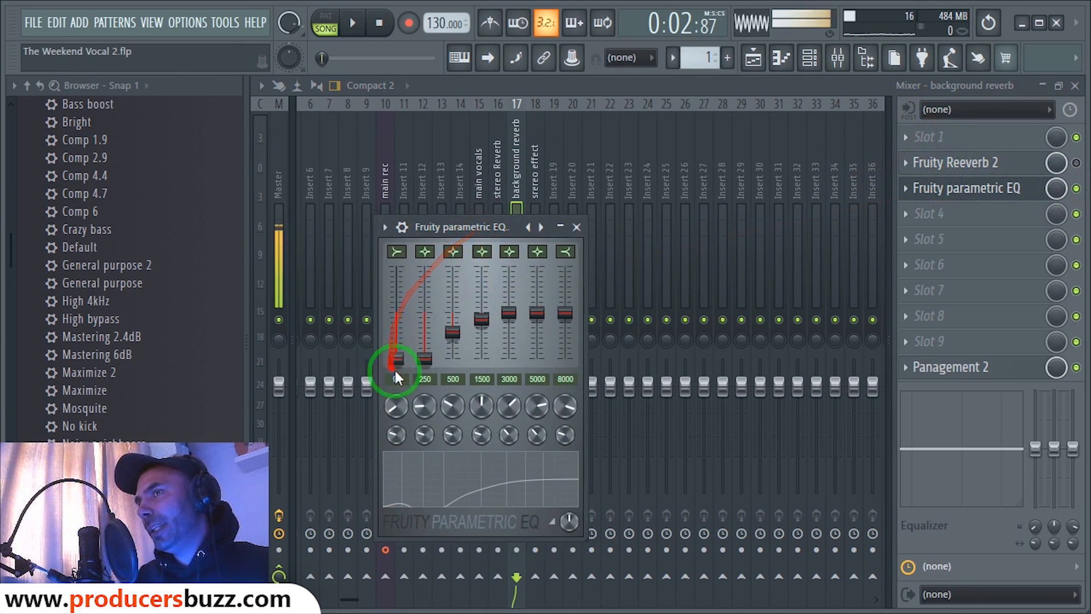
mouse_move(397, 361)
mouse_down()
mouse_move(402, 287)
mouse_move(404, 382)
mouse_move(421, 279)
mouse_move(419, 377)
mouse_move(395, 279)
mouse_move(397, 375)
mouse_up()
drag(588, 307, 591, 366)
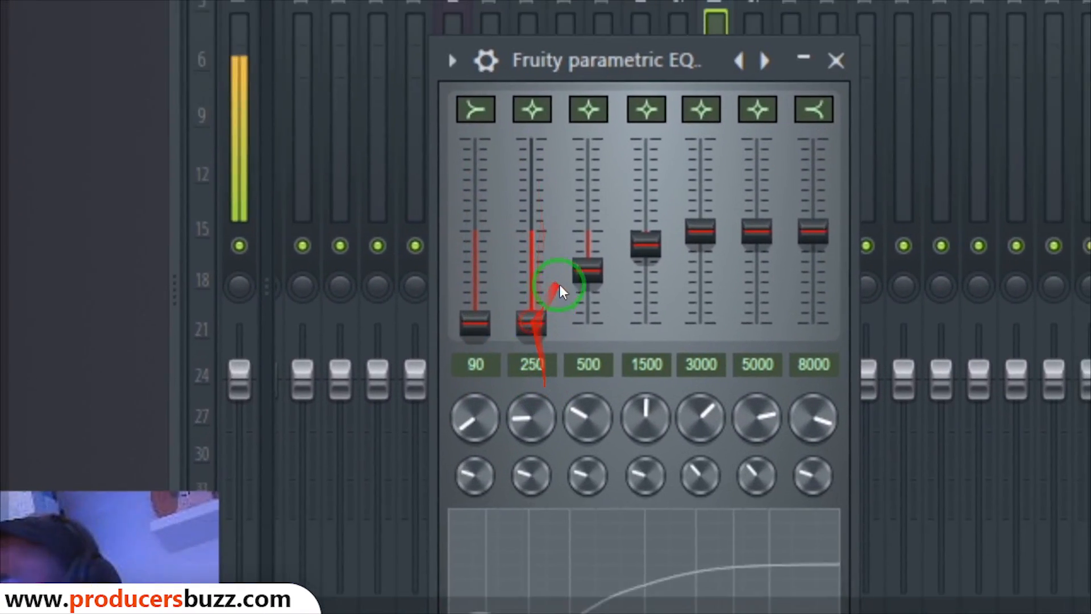
mouse_move(632, 262)
mouse_down()
mouse_move(634, 273)
mouse_move(630, 261)
mouse_up()
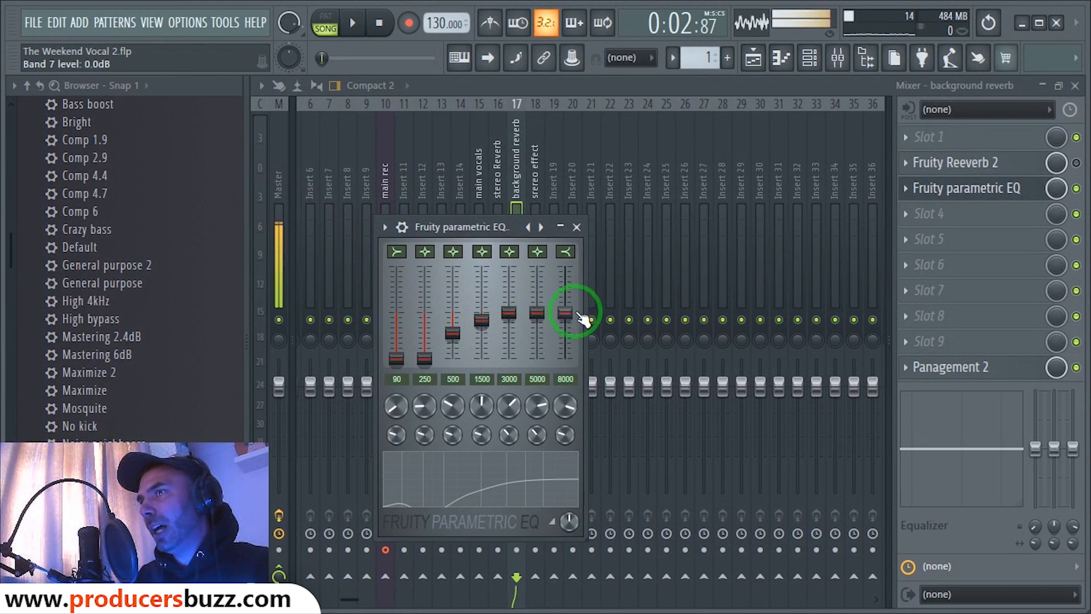
click(577, 227)
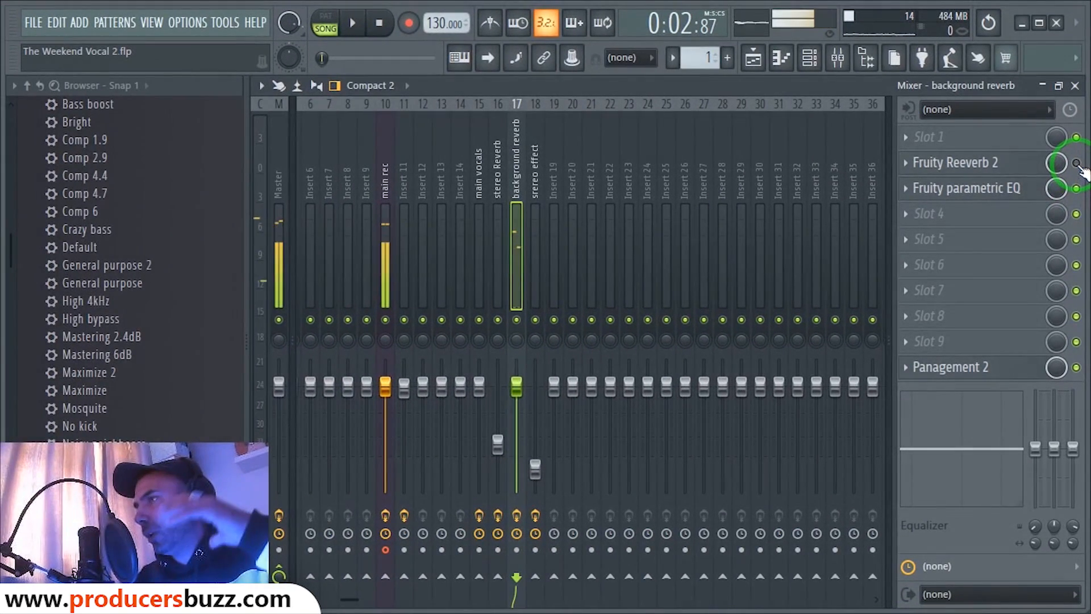
Re-enable Fruity Reeverb 2 on the background reverb insert, set its wet level to 74% and close the plugin
click(1064, 165)
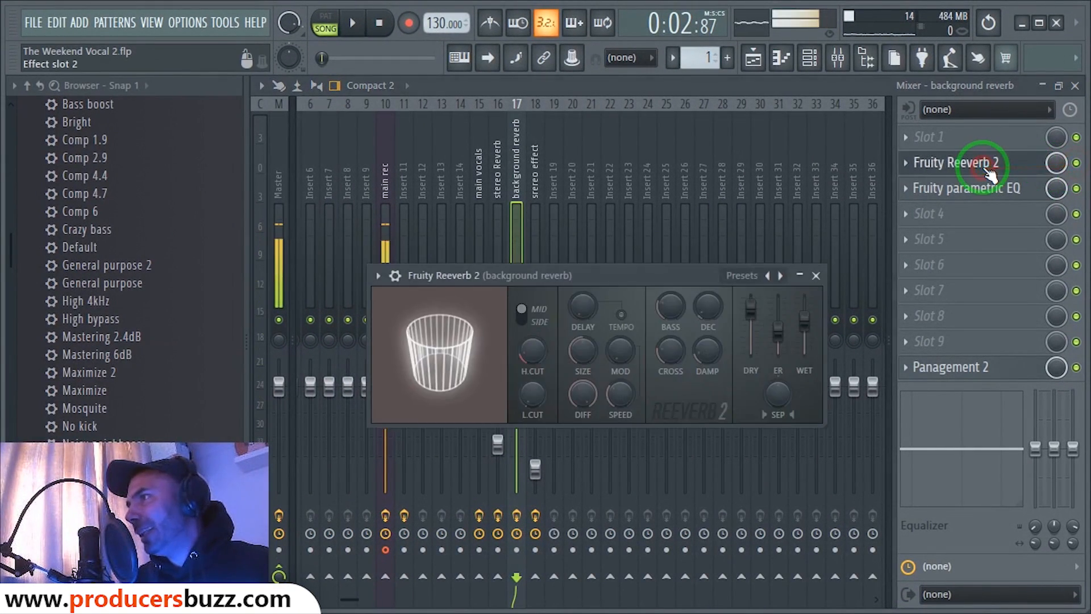
drag(687, 275, 643, 262)
drag(762, 307, 764, 304)
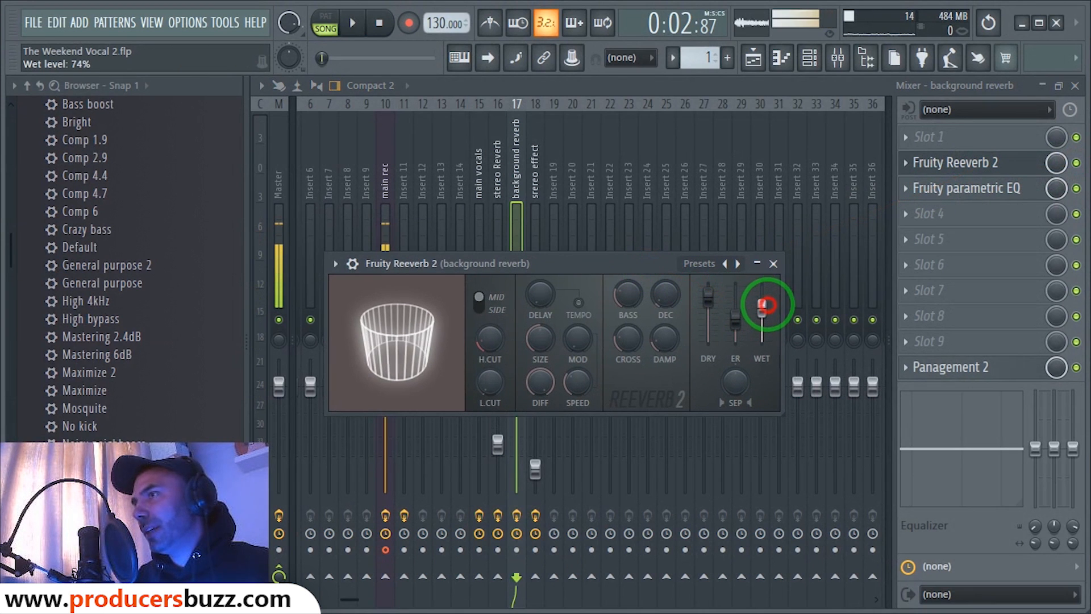
click(773, 263)
click(972, 169)
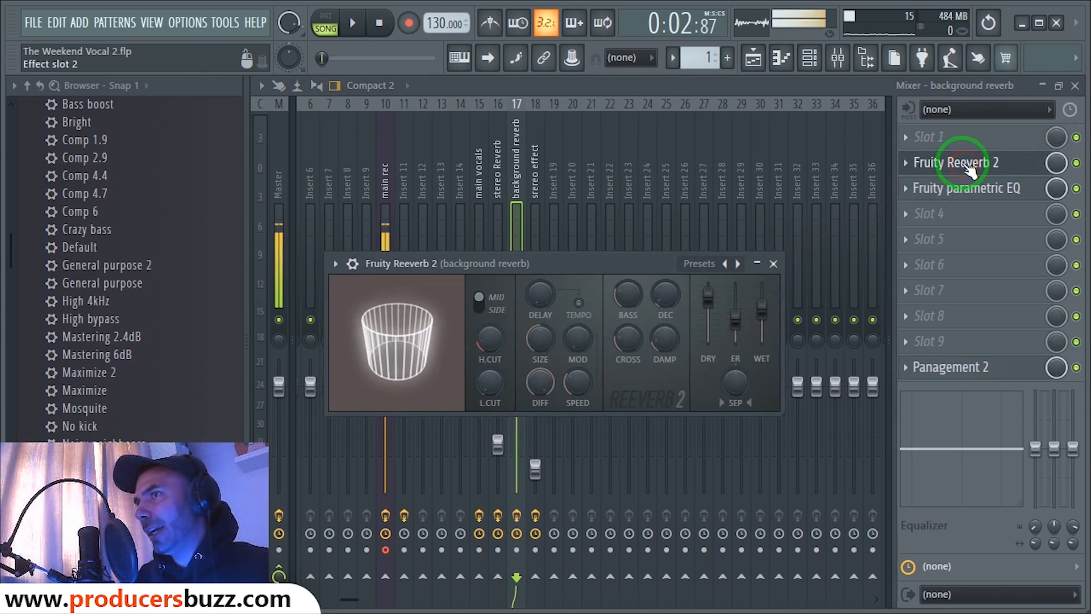
click(774, 263)
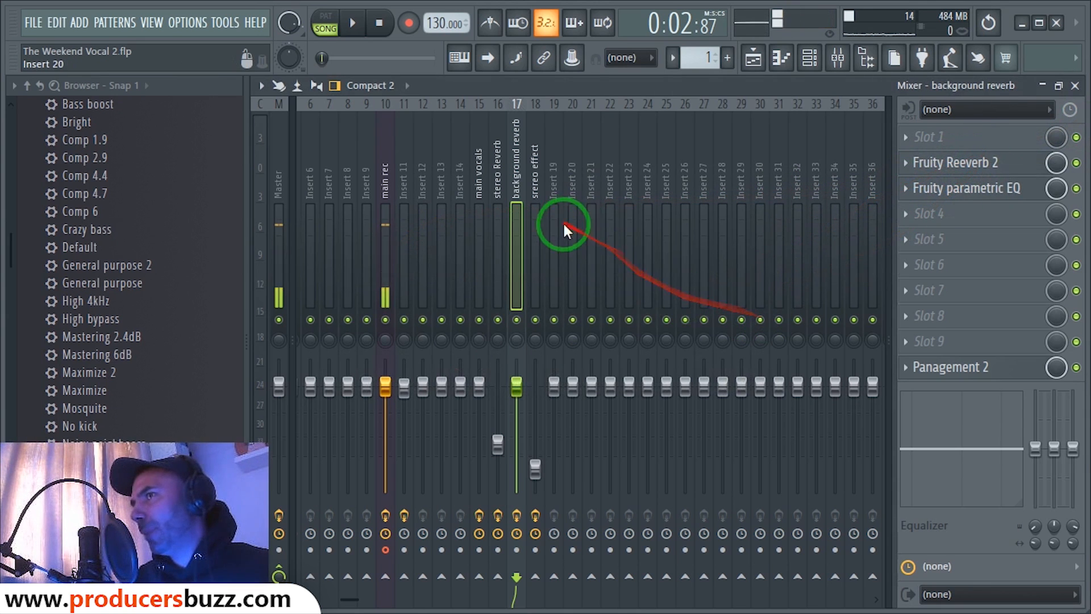
Audition the full background reverb chain, compare it with the stereo Reverb insert's effects and look over Panagement 2 again
key(space)
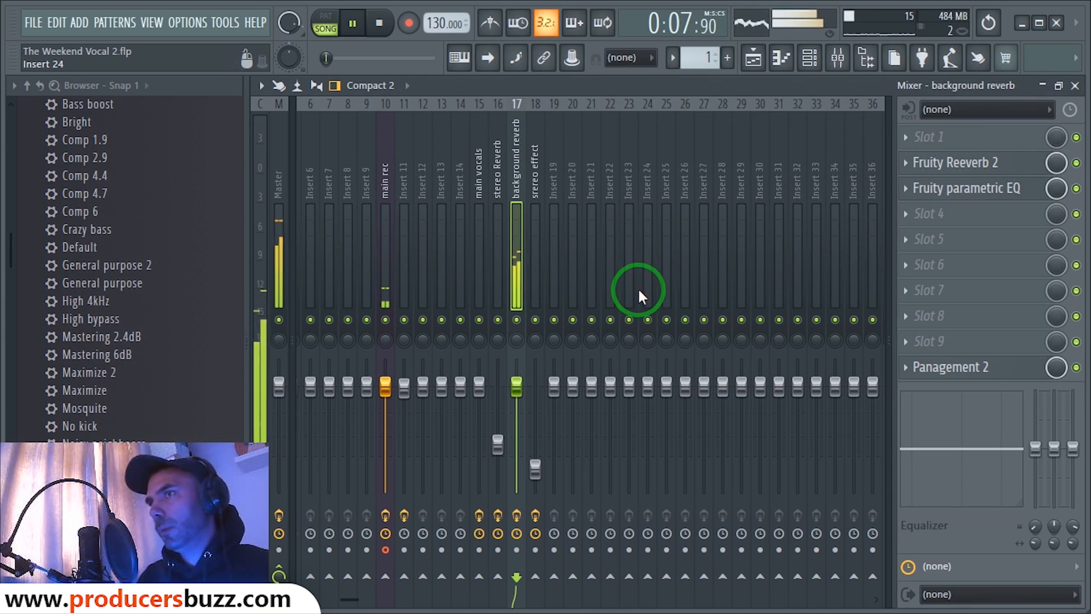
key(space)
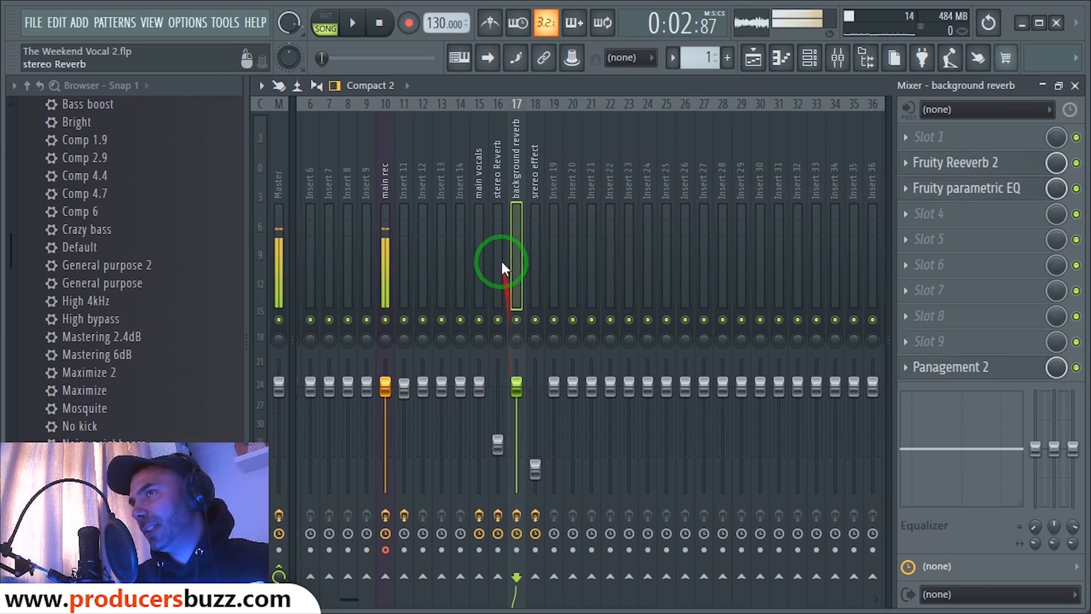
click(495, 190)
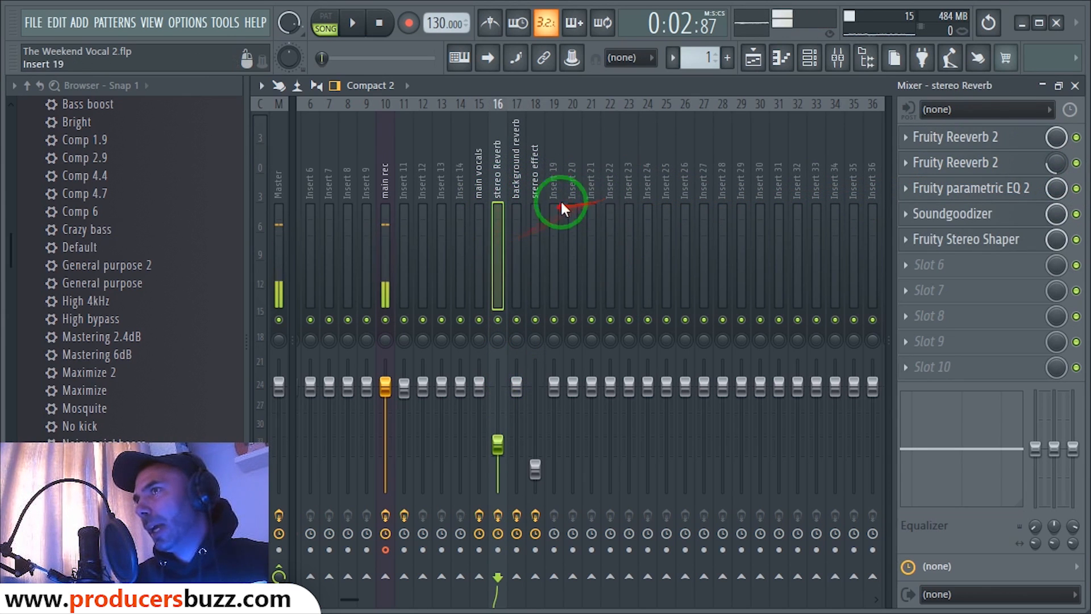
click(518, 181)
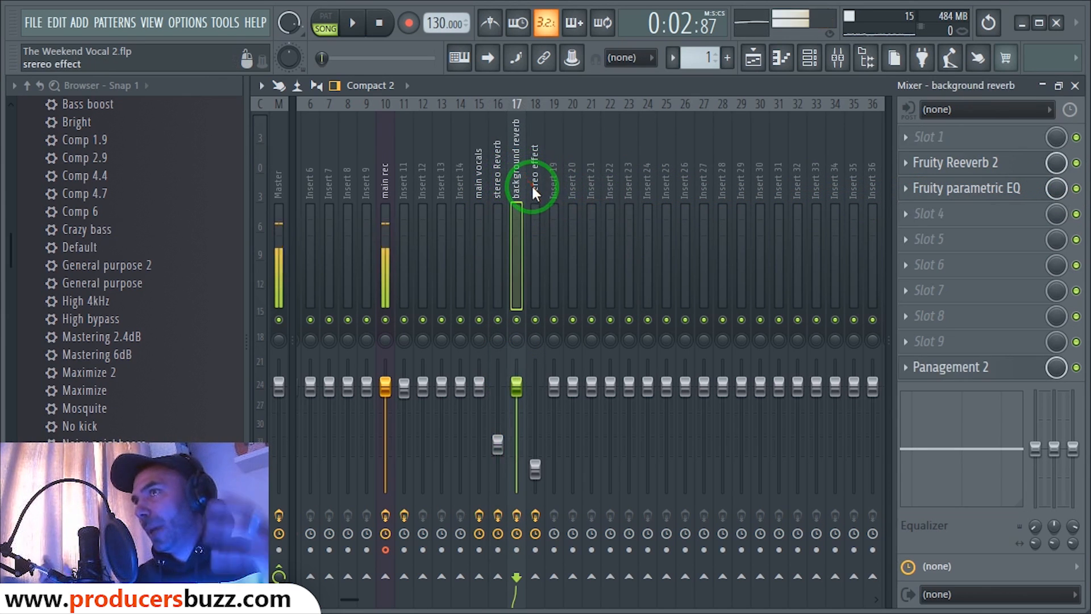
click(978, 373)
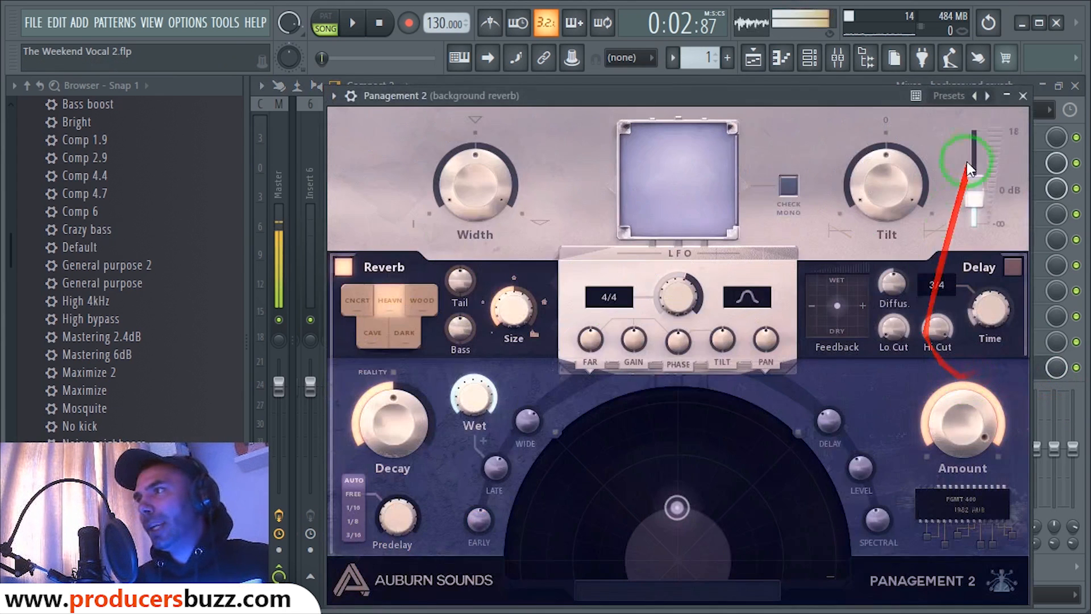
click(1018, 88)
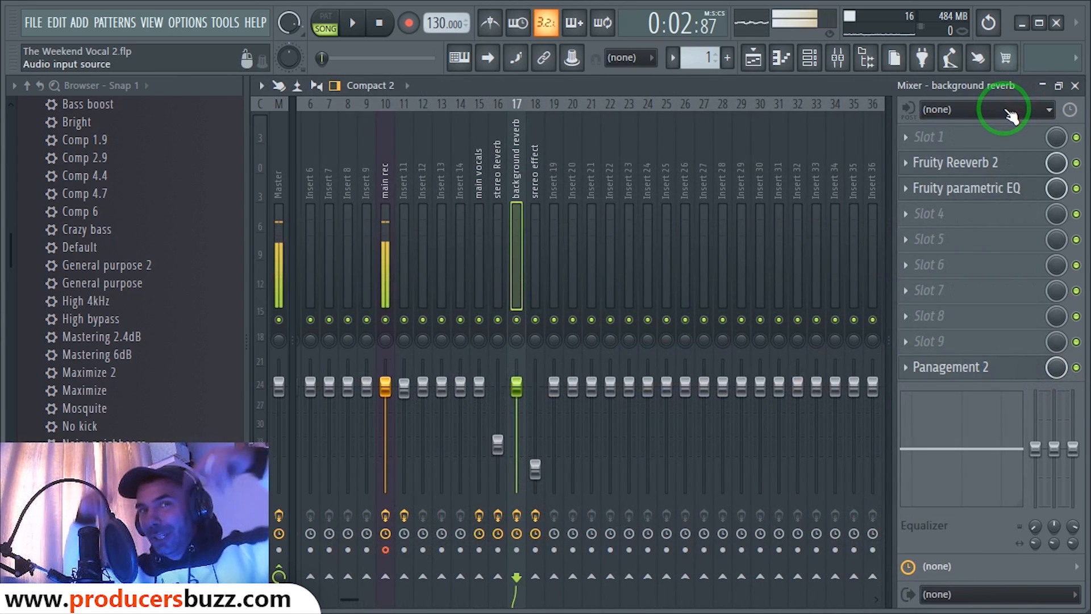
Unmute playlist Track 4 and audition it together with Track 5 while watching the mixer levels
click(1076, 86)
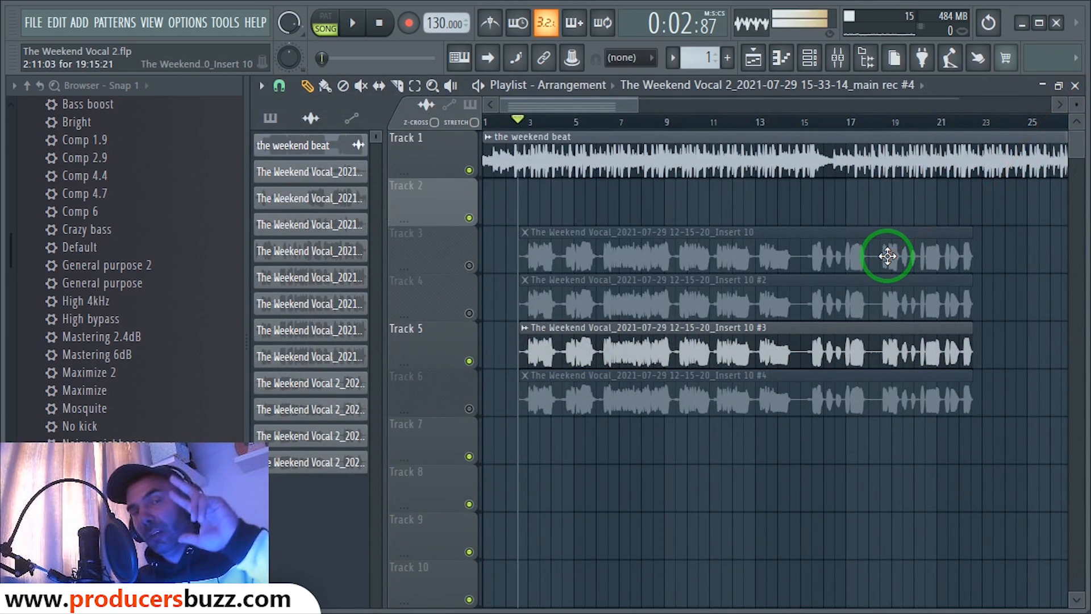
click(470, 313)
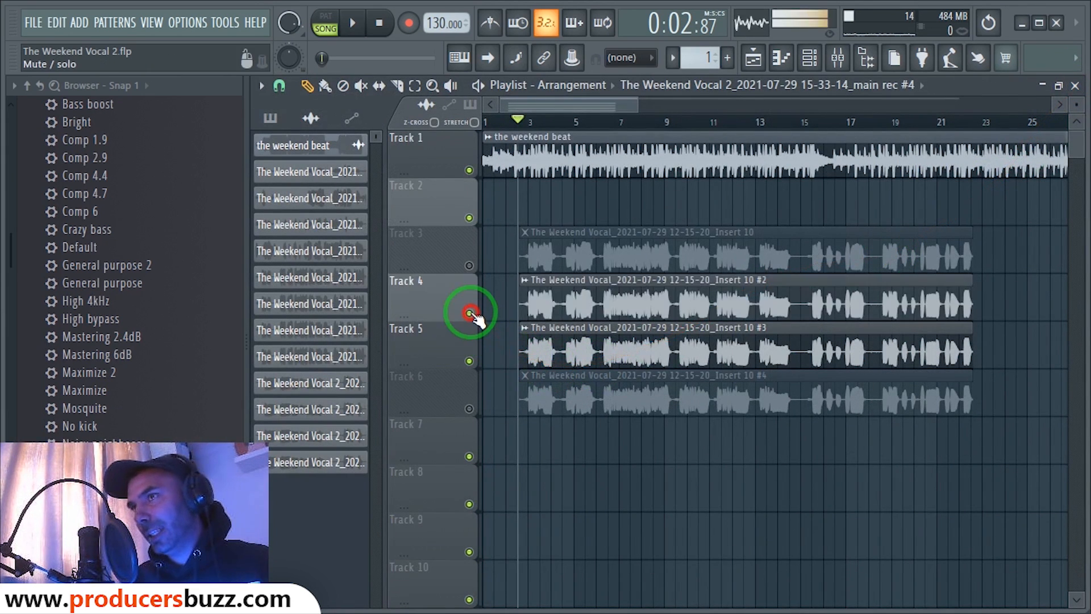
click(837, 57)
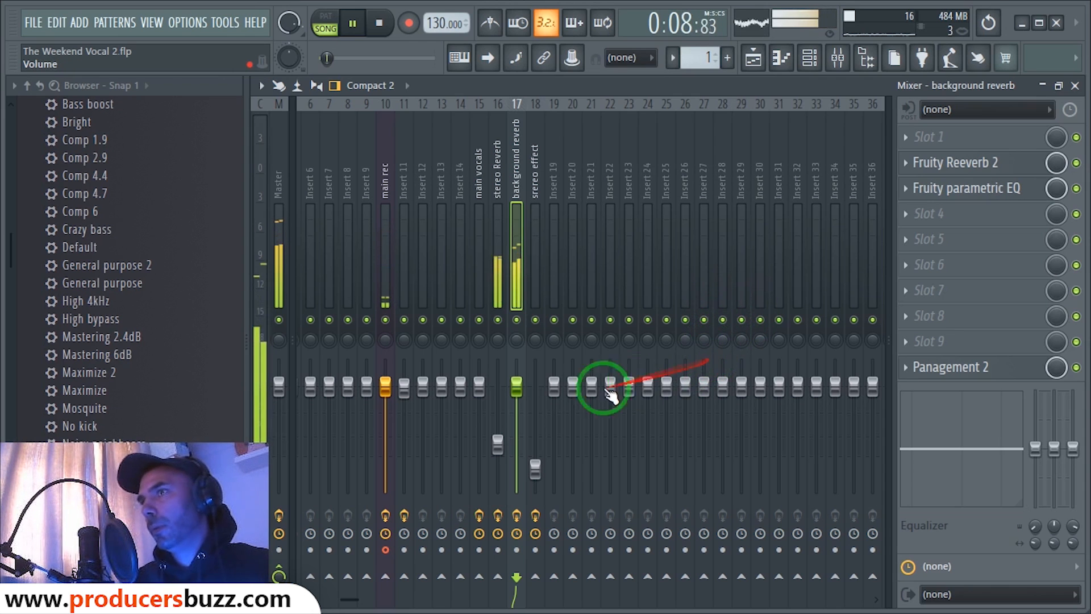
key(space)
Lower the background reverb insert's volume fader to 64% (-8.8 dB) and play the vocals again
drag(516, 391, 517, 421)
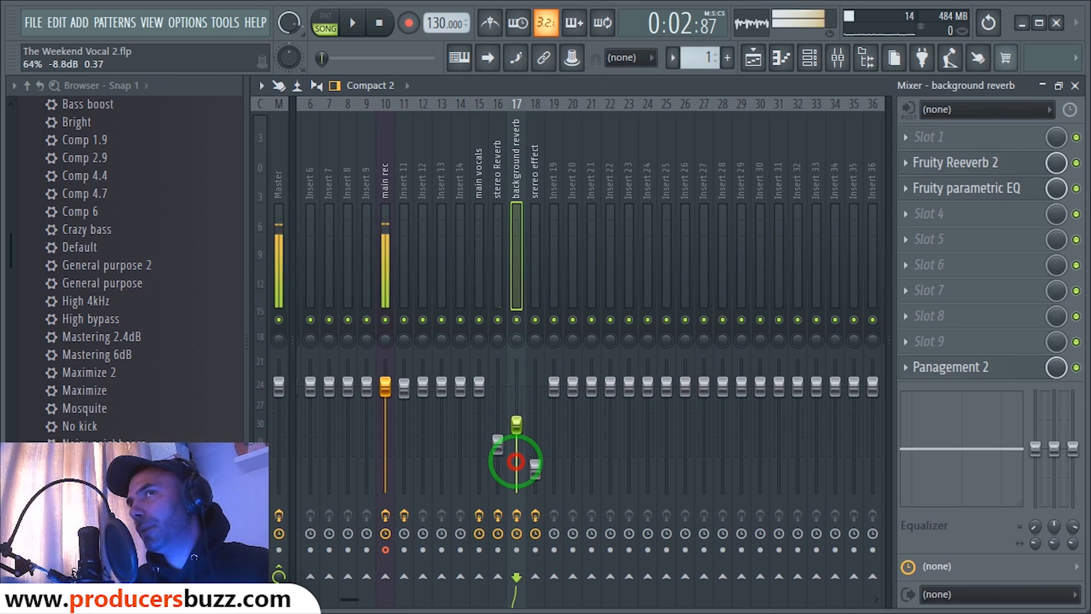
drag(516, 459, 516, 459)
key(space)
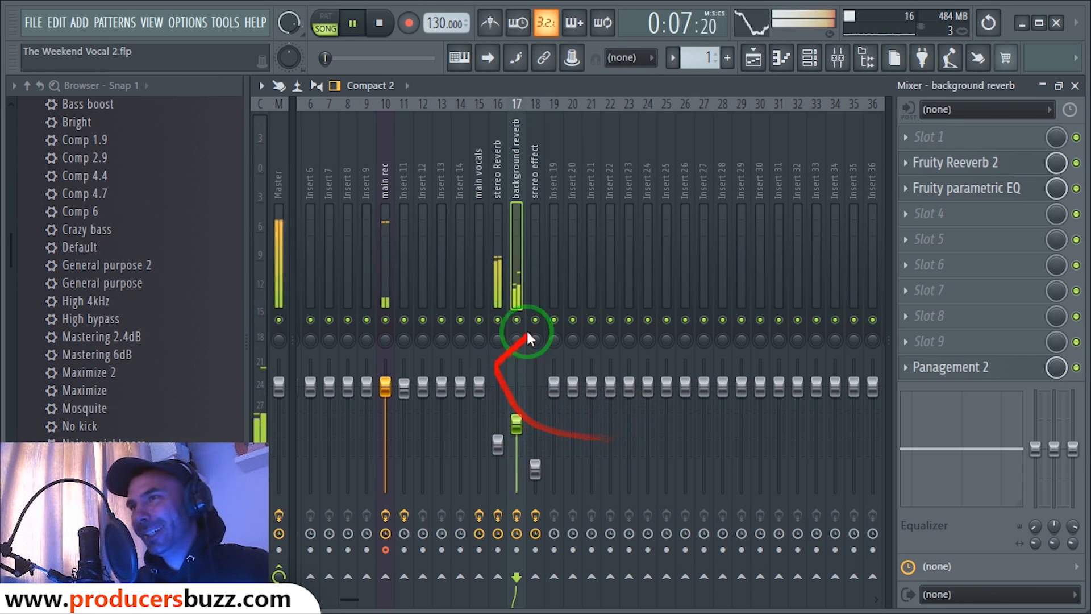
Unmute playlist Track 3, audition Tracks 3 to 5 with the beat and unmute Track 6
click(1076, 87)
key(space)
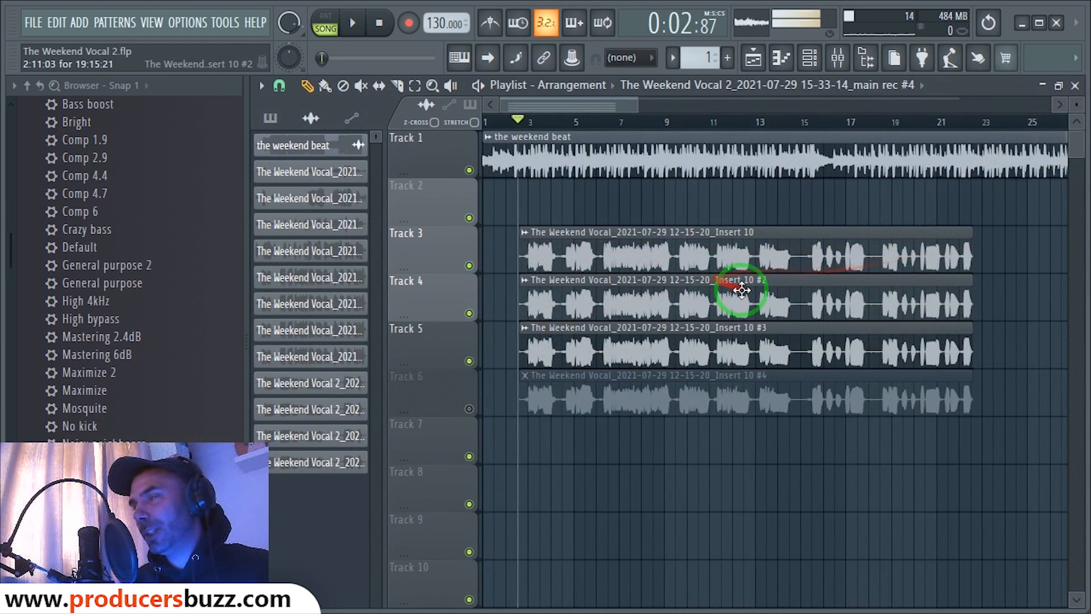
key(space)
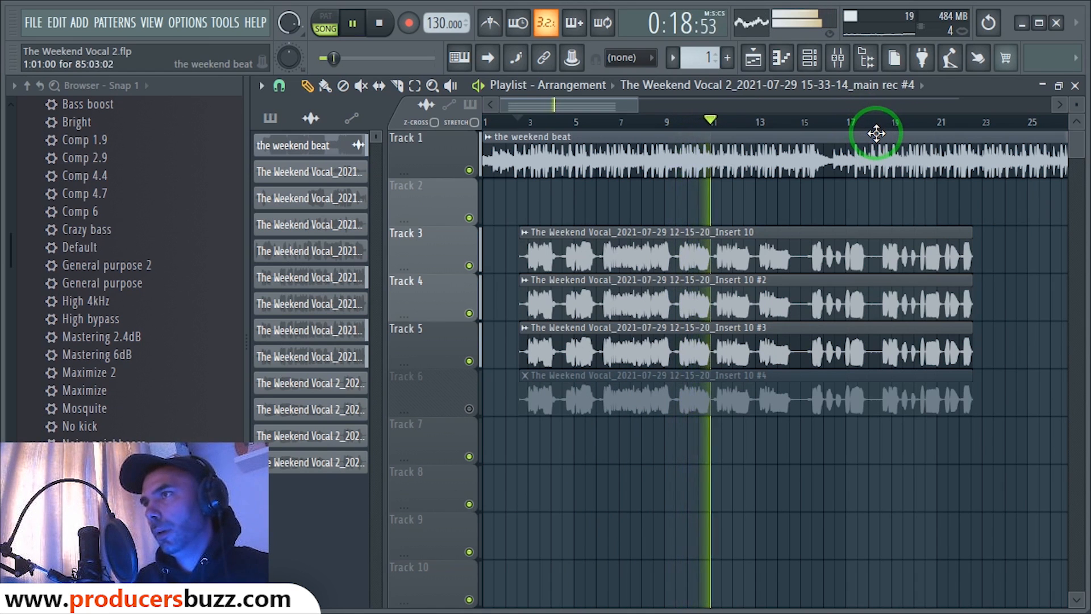
key(space)
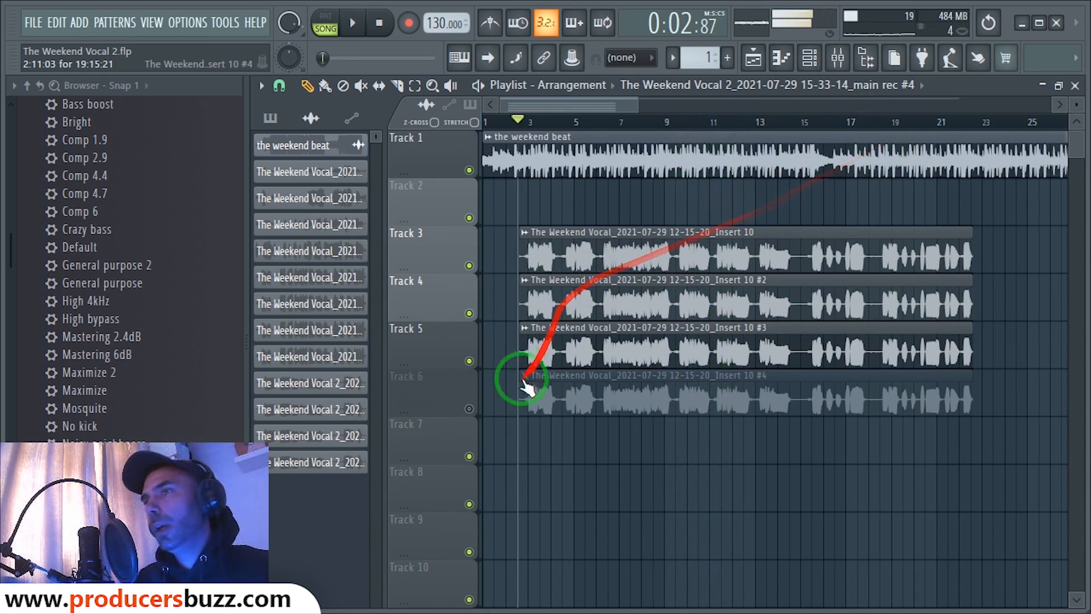
click(469, 408)
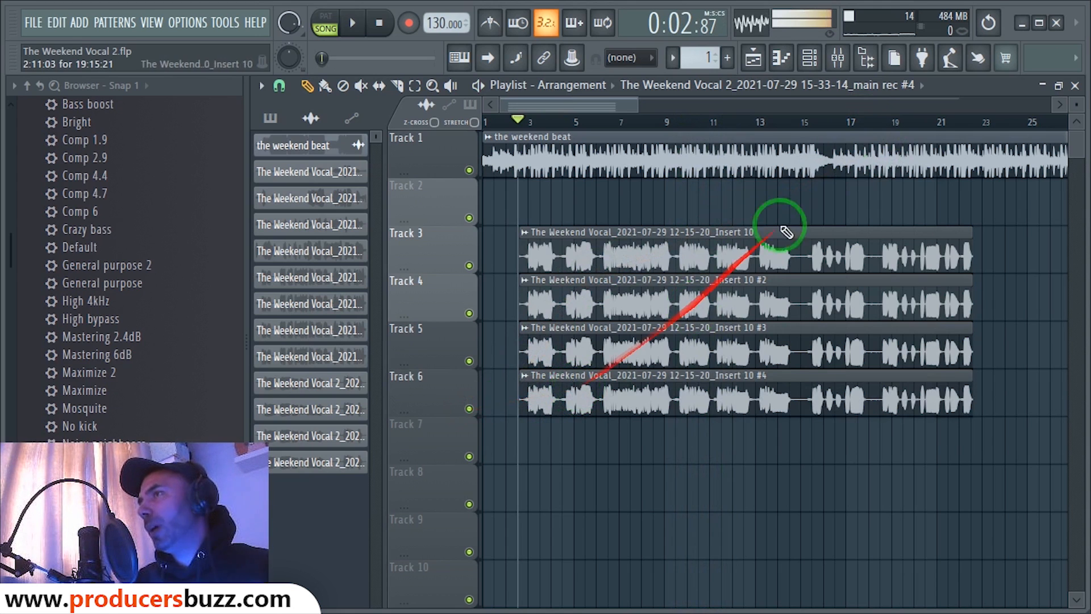
Mute the main vocals, stereo Reverb and background reverb inserts in the mixer and play the song with only the srereo effect layer
click(838, 57)
click(498, 319)
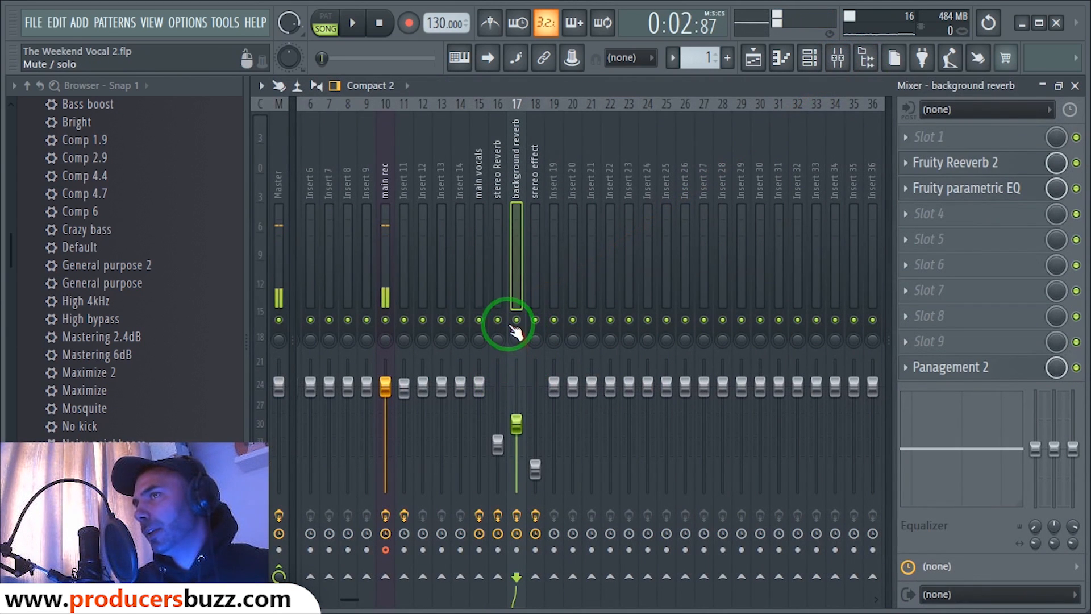
click(479, 319)
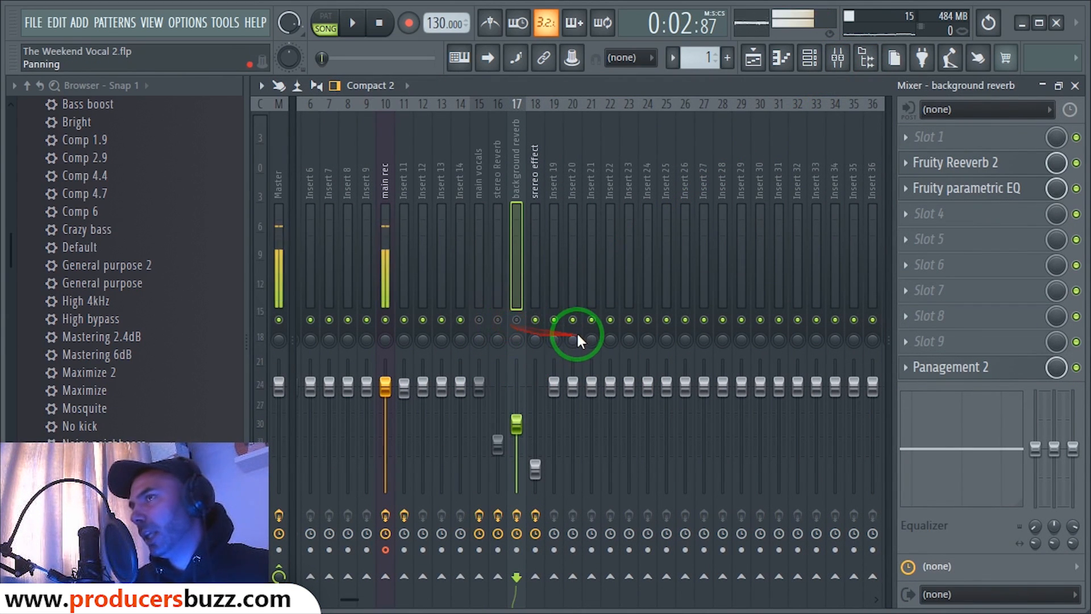
key(space)
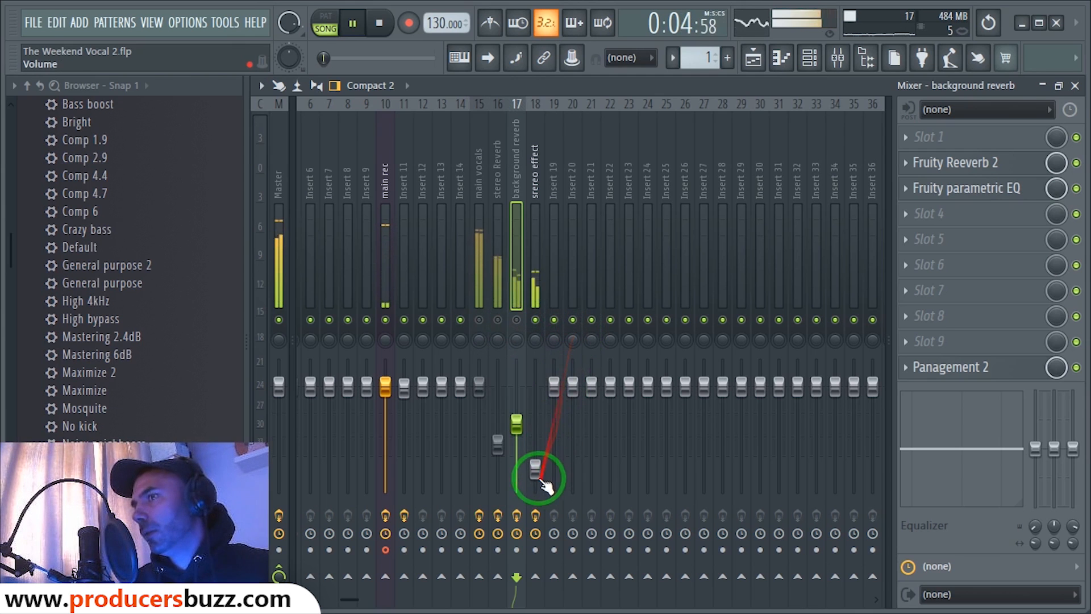
Raise the srereo effect insert's volume fader to 92% (-1.9 dB) and audition the effect over the beat
drag(541, 479, 555, 343)
key(ctrl+z)
key(space)
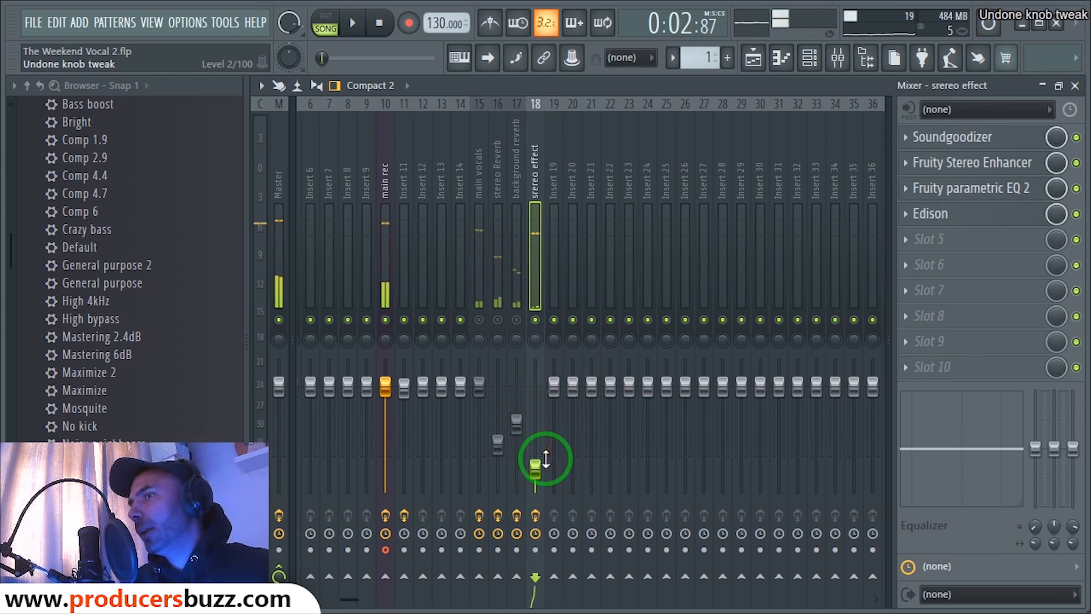
mouse_move(545, 459)
mouse_down()
mouse_move(528, 462)
mouse_move(535, 475)
mouse_move(545, 312)
mouse_move(540, 401)
mouse_up()
key(space)
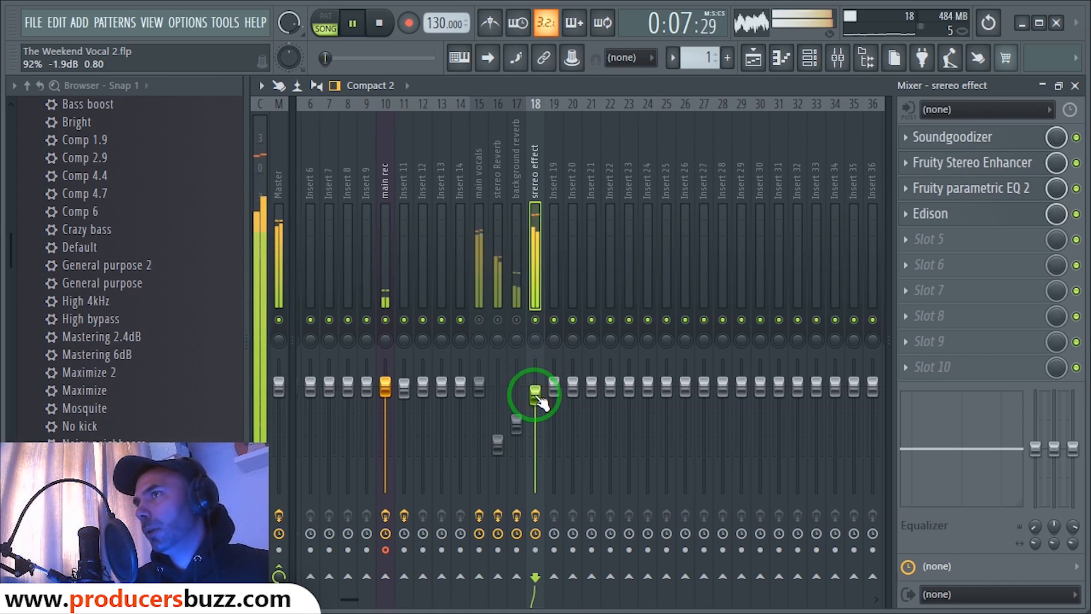
key(space)
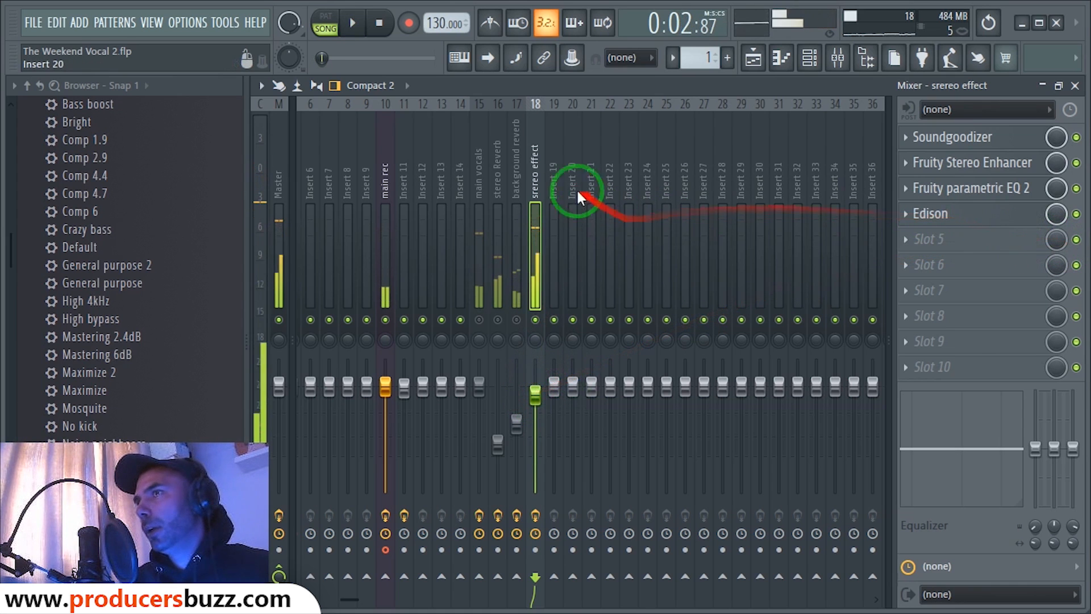
Review the srereo effect insert's Soundgoodizer and Fruity Stereo Enhancer, trying the enhancer's phase offset at about 0.1 ms right
click(970, 138)
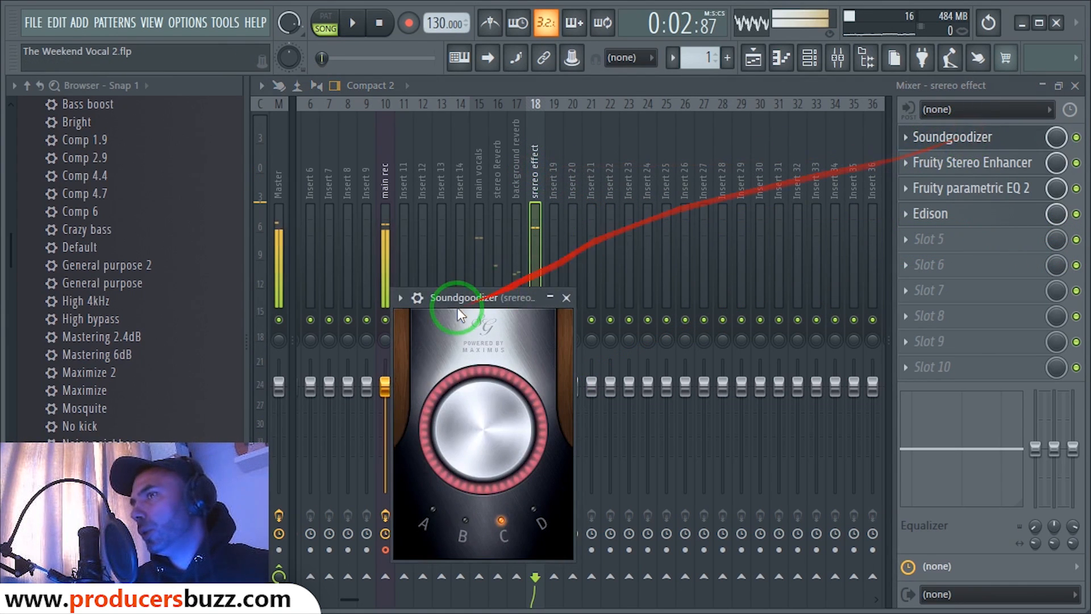
drag(457, 308, 519, 195)
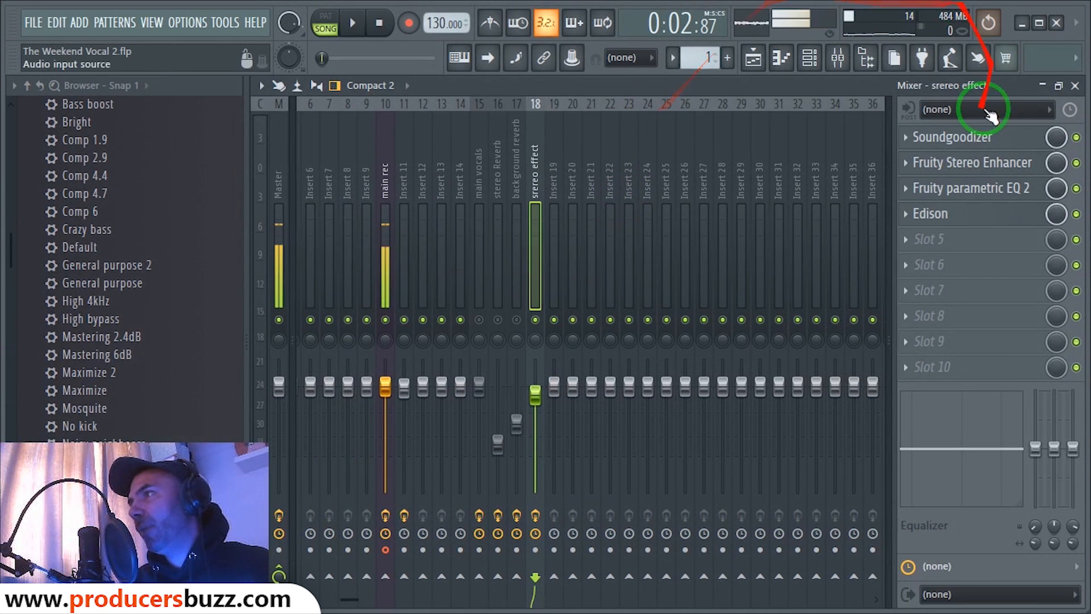
click(977, 165)
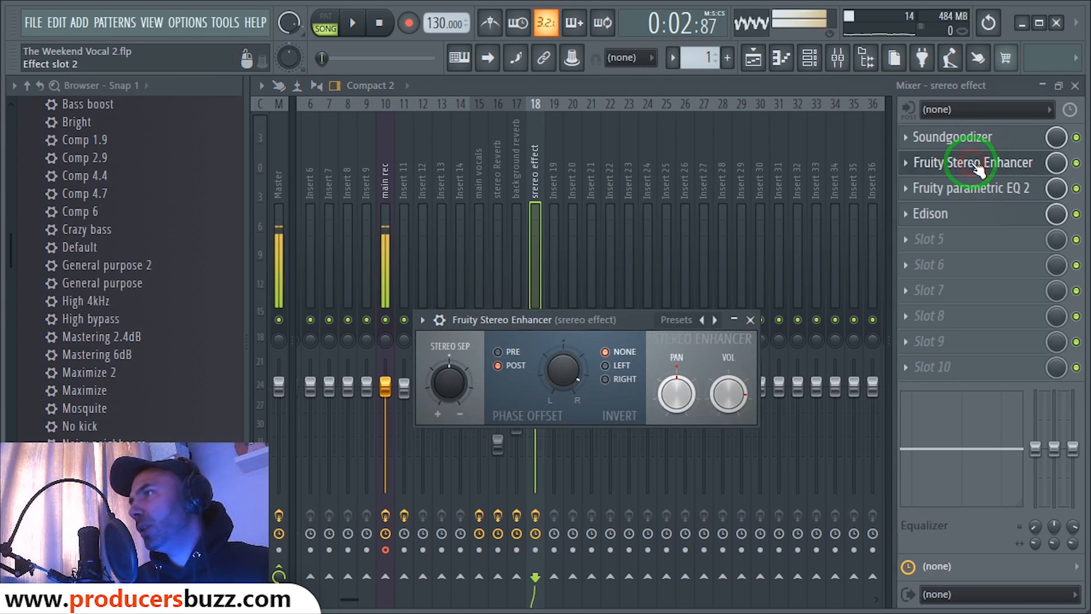
drag(573, 320, 551, 217)
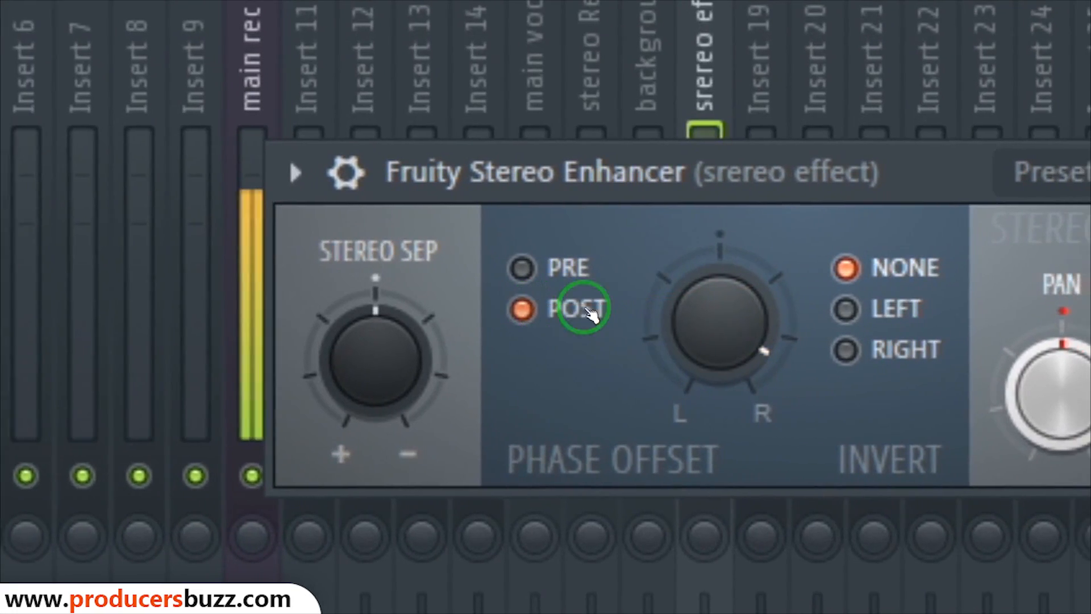
drag(710, 326, 706, 430)
scroll(545, 275, down, 5)
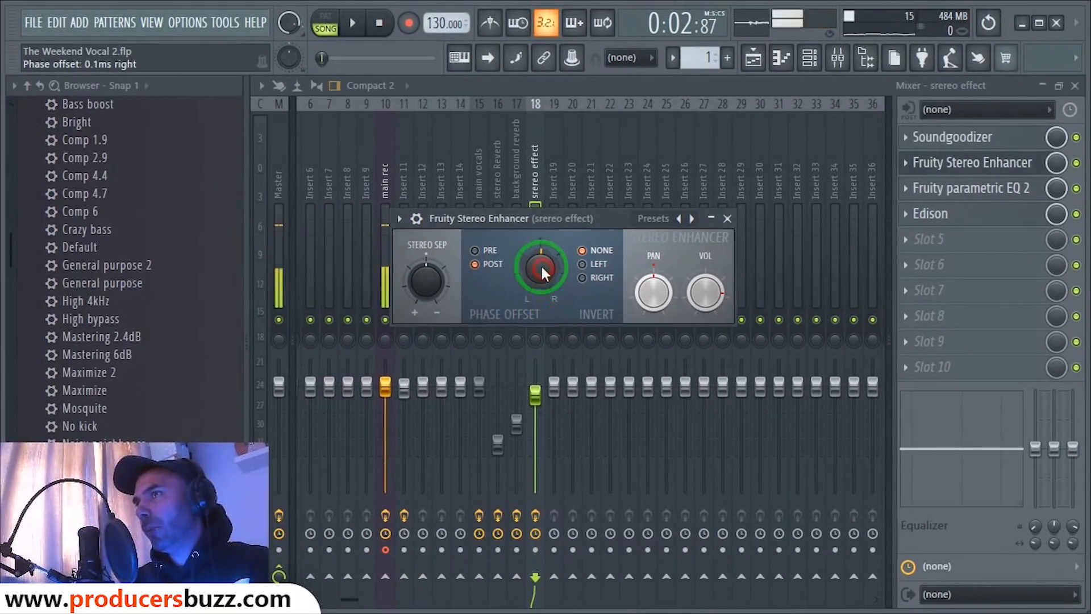
click(727, 218)
Fine-tune the srereo effect insert's Fruity parametric EQ 2, lowering bands 2 and 3 slightly and raising bands 5 and 6 slightly
click(1001, 190)
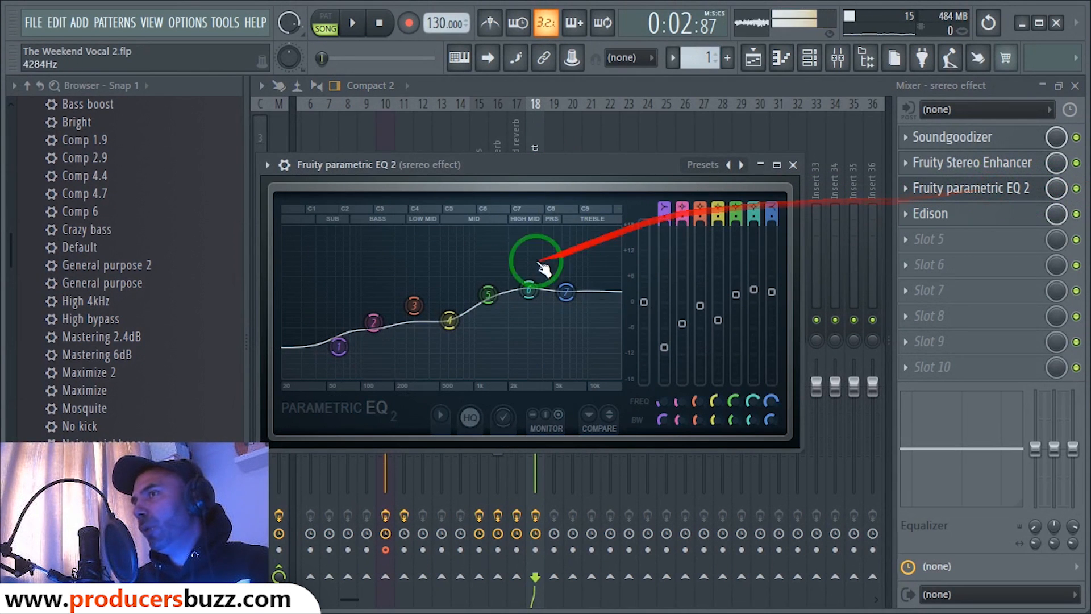
drag(361, 319, 360, 347)
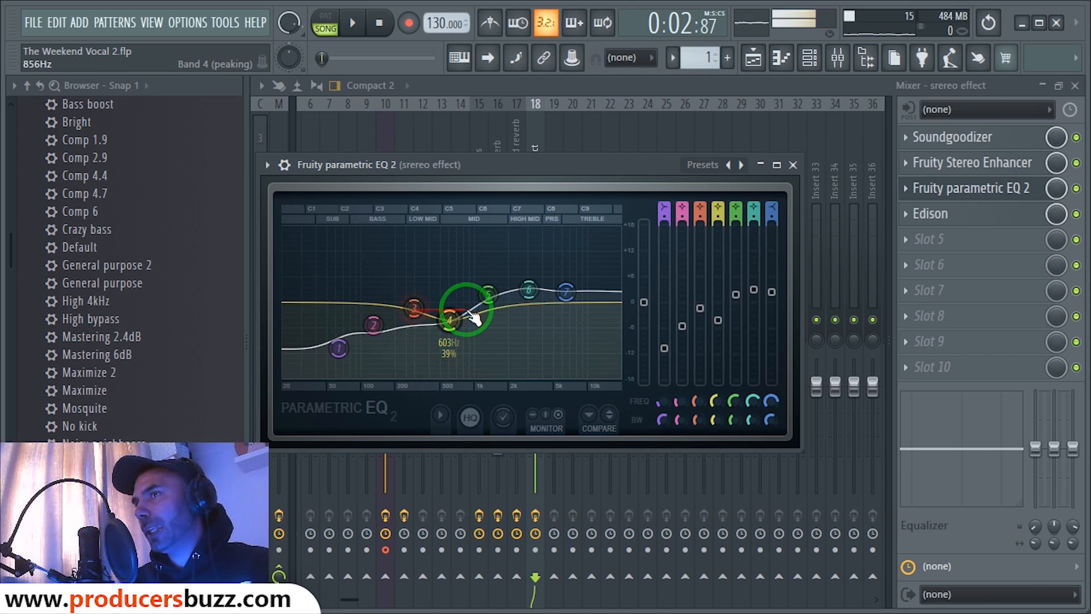
click(488, 295)
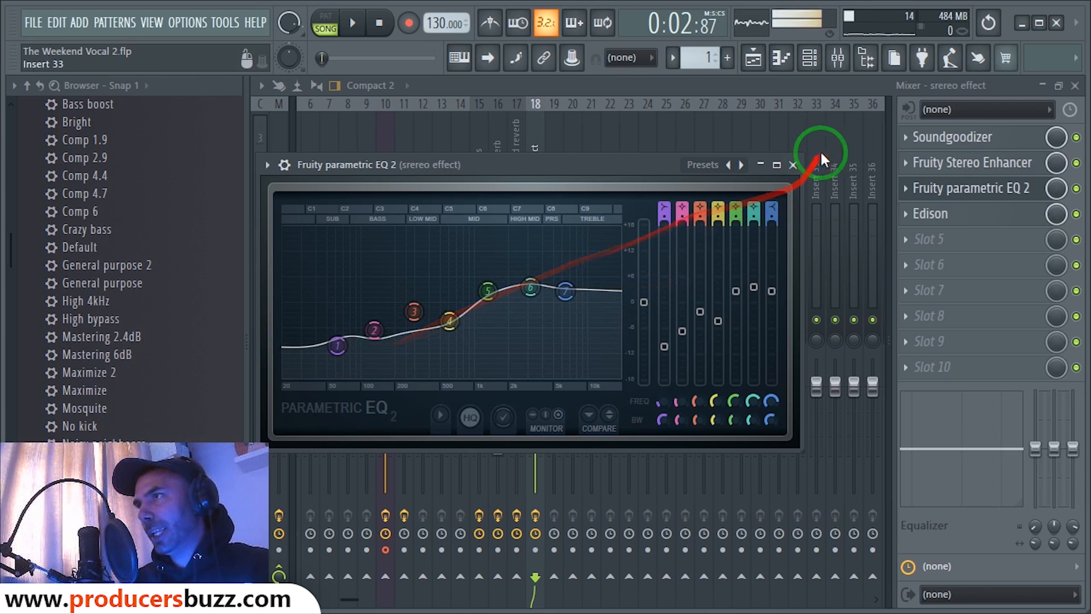
click(794, 165)
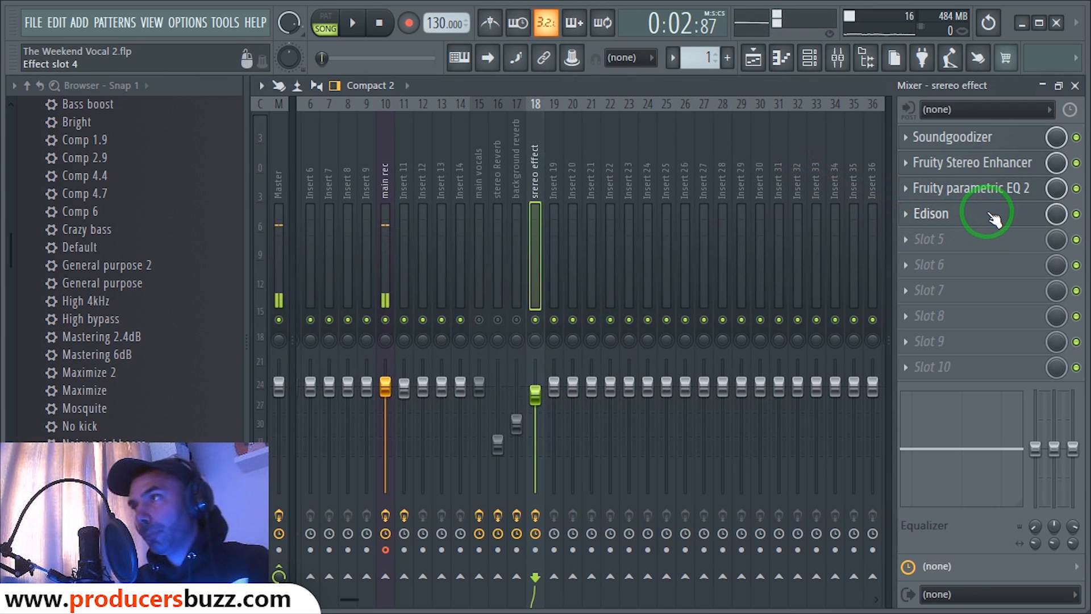
Delete Edison from effect slot 4 of the srereo effect insert
click(983, 221)
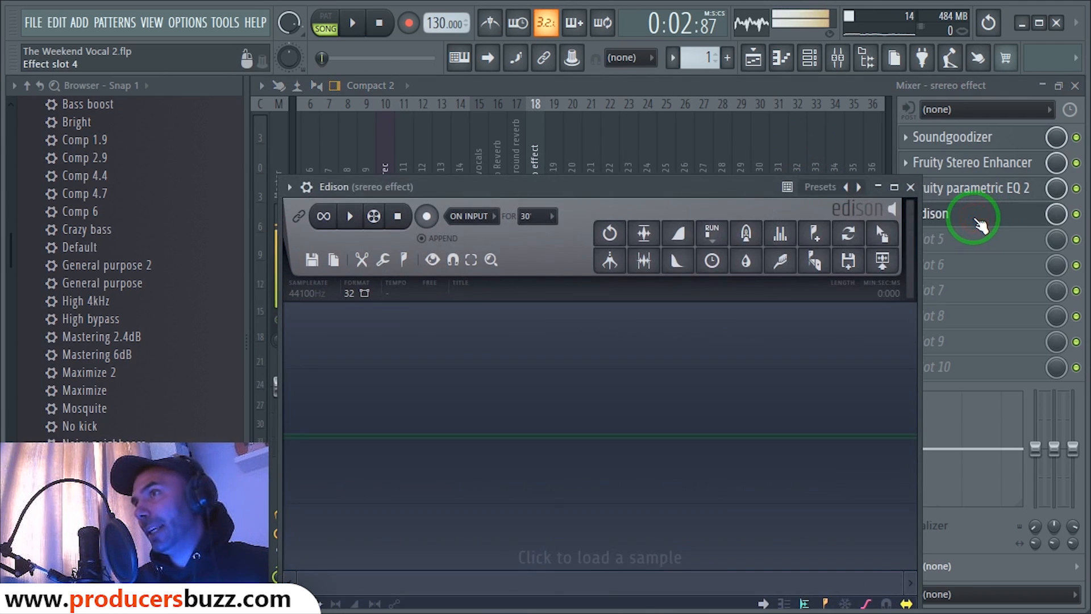
click(920, 212)
click(906, 217)
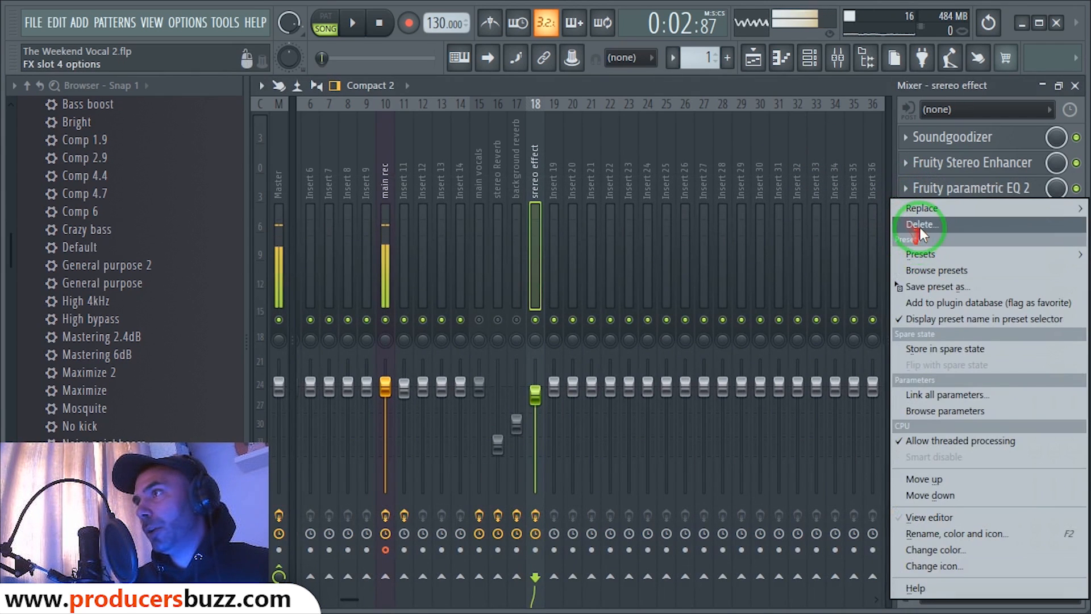
click(909, 223)
click(630, 372)
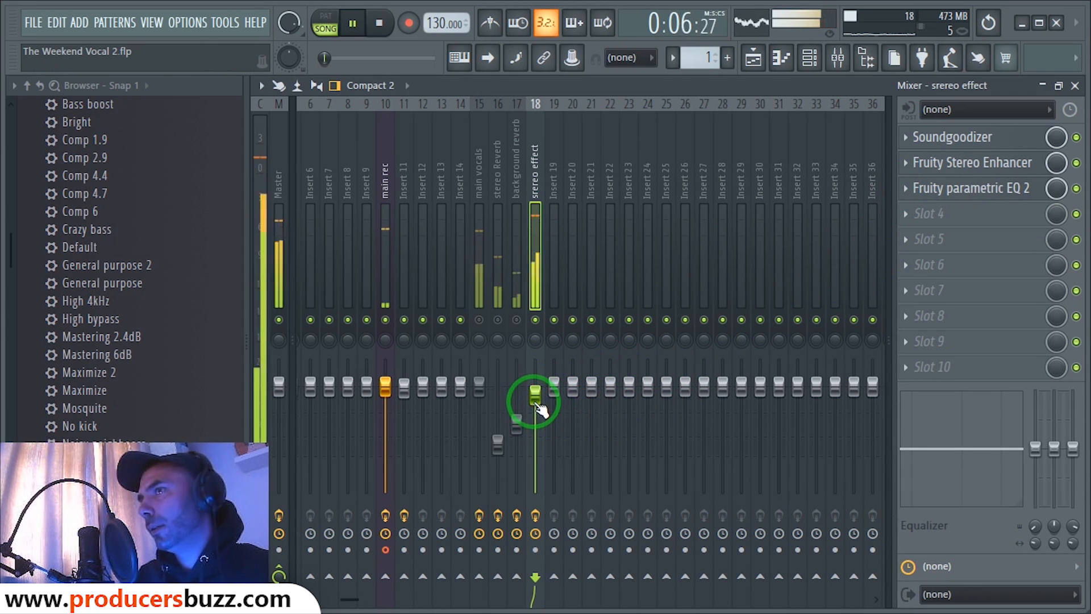
Set the phase offset of the srereo effect insert's Fruity Stereo Enhancer to about 46 ms right and close the plugin
click(1017, 190)
click(1006, 163)
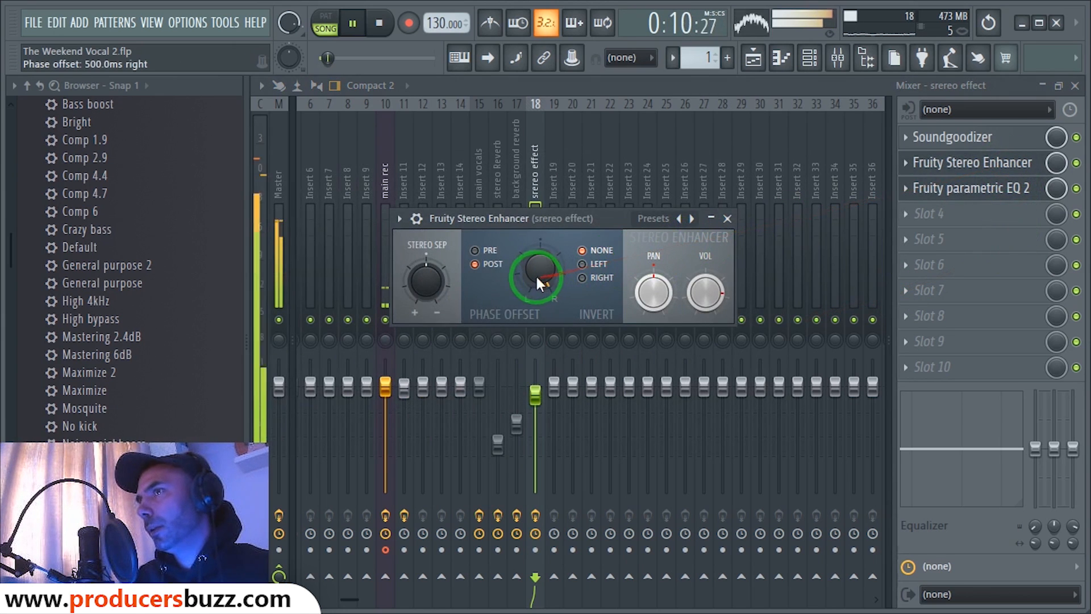
drag(537, 273, 537, 286)
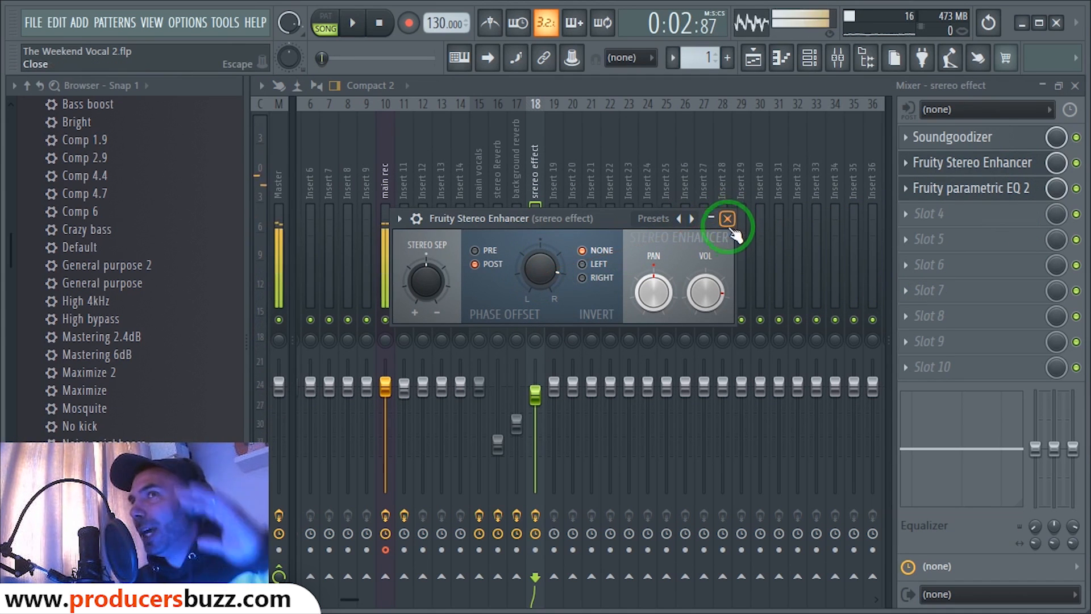
drag(539, 271, 538, 276)
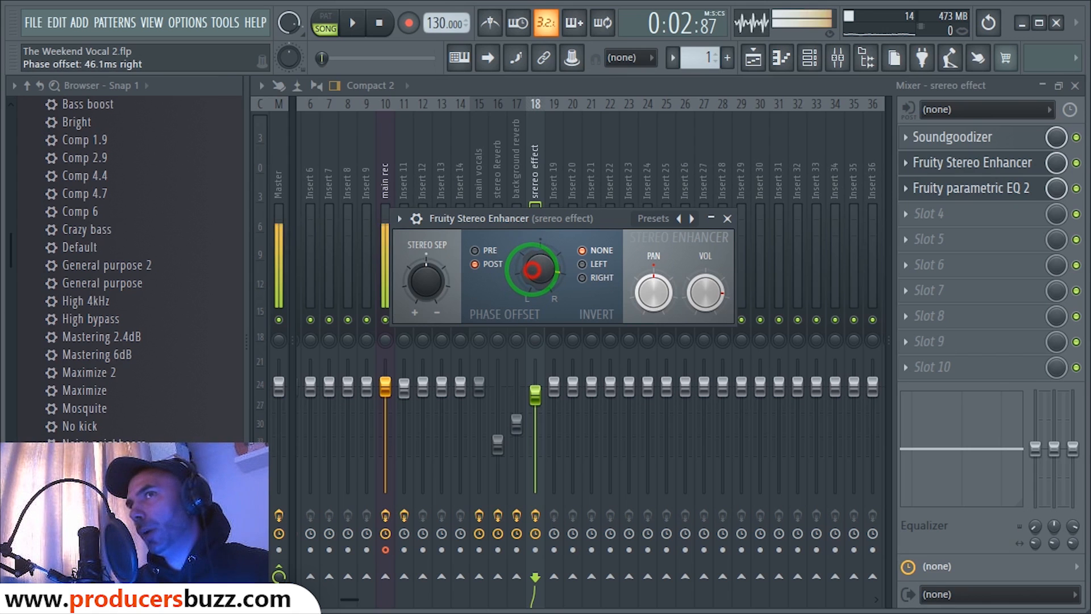
drag(535, 270, 740, 211)
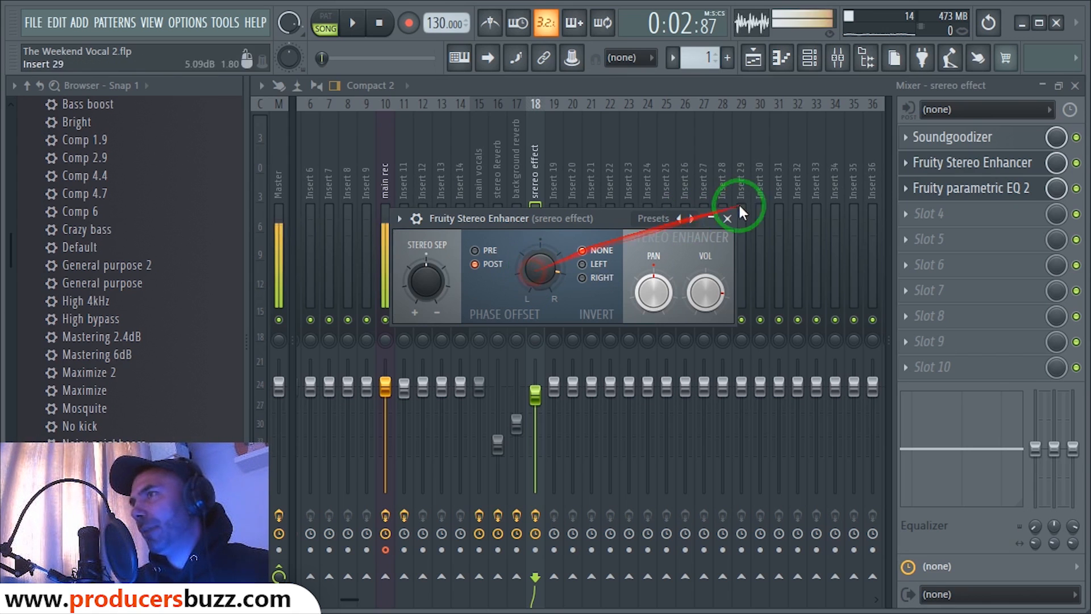
click(727, 220)
Audition the srereo effect insert and lower its volume fader to 20% (-24.1 dB)
key(space)
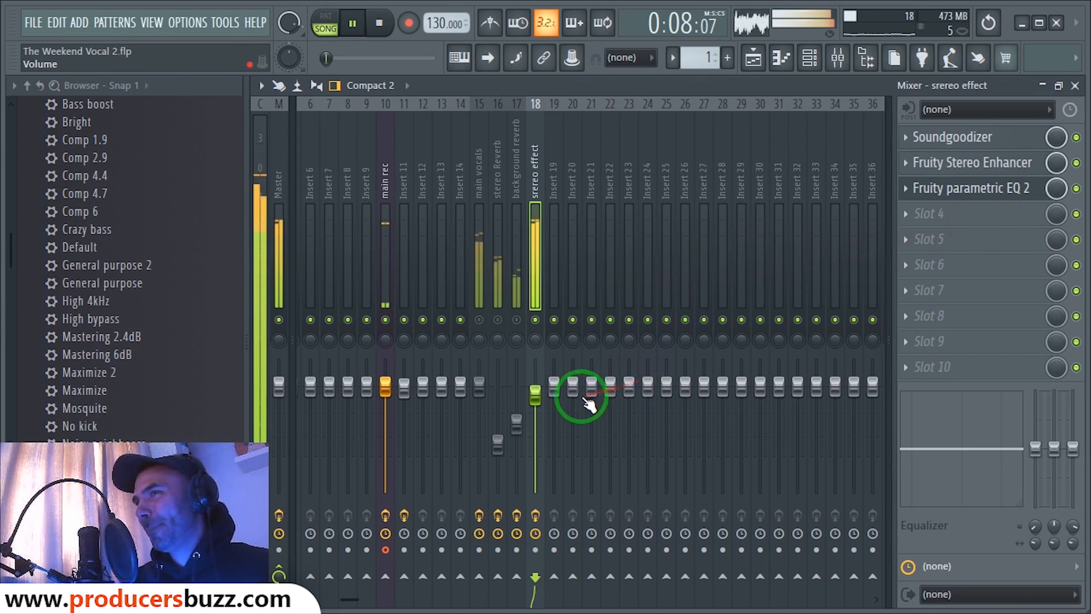
key(space)
drag(535, 395, 532, 427)
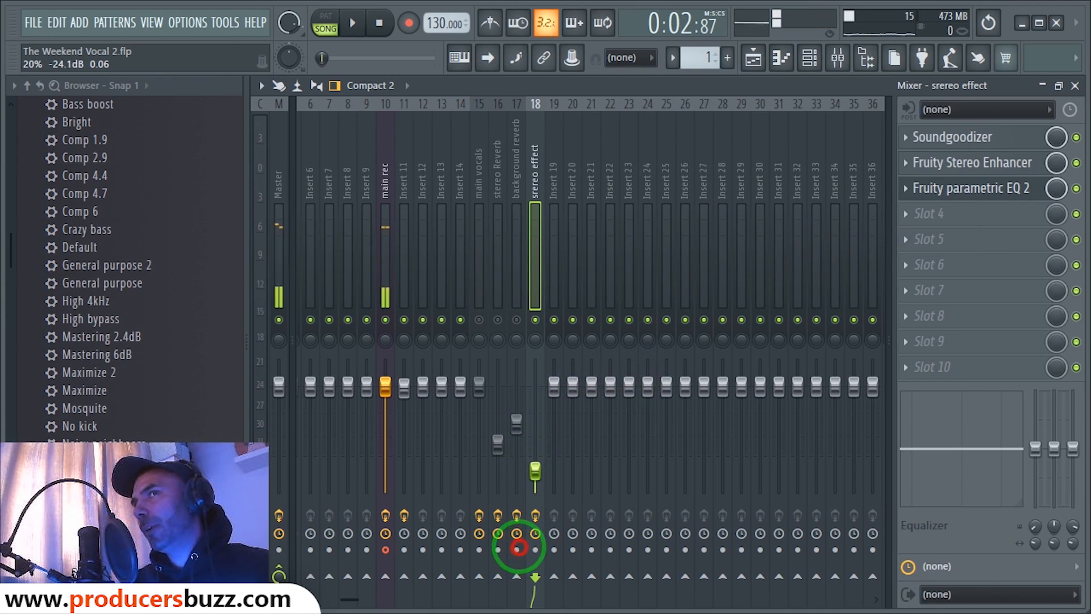
Unmute the background reverb, stereo Reverb and main vocals inserts in the mixer
click(516, 319)
click(498, 319)
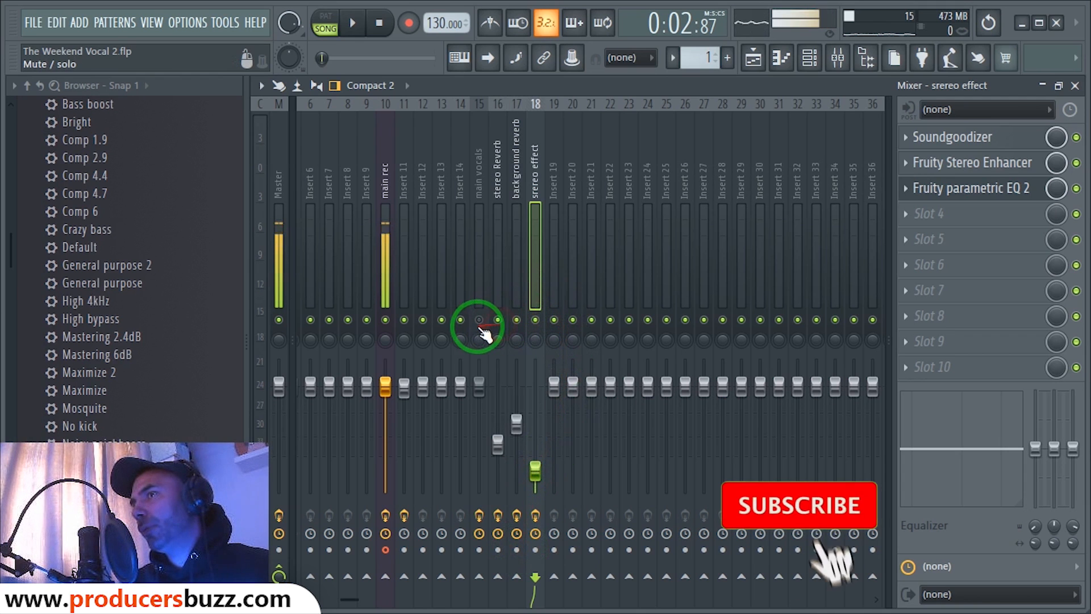
click(479, 321)
Close the mixer and play the full layered vocal mix over the beat from the start of the vocal clips in the playlist
click(1074, 86)
click(597, 122)
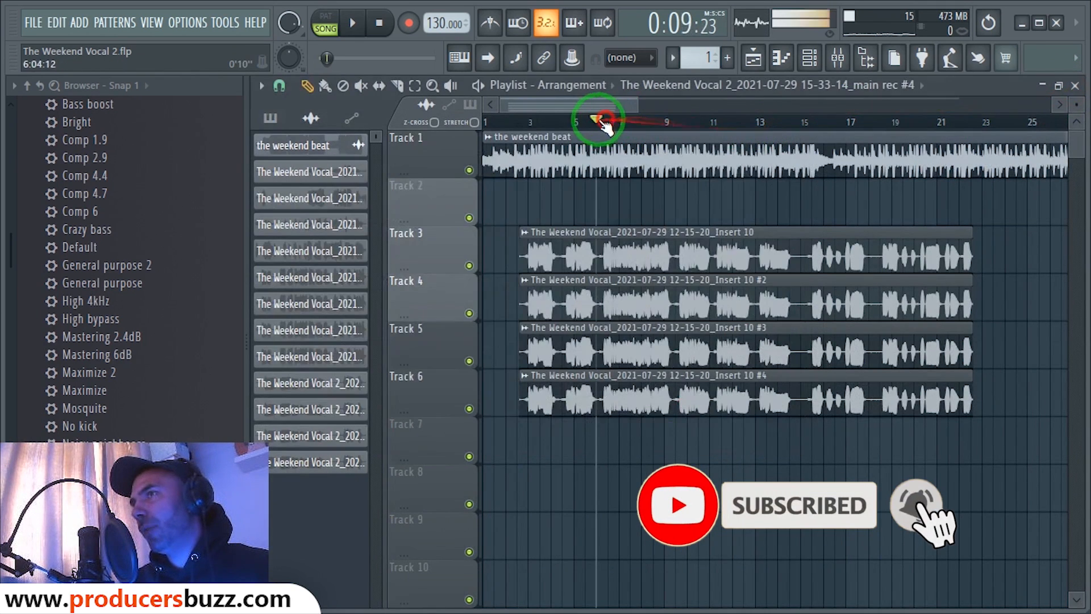
click(518, 121)
key(space)
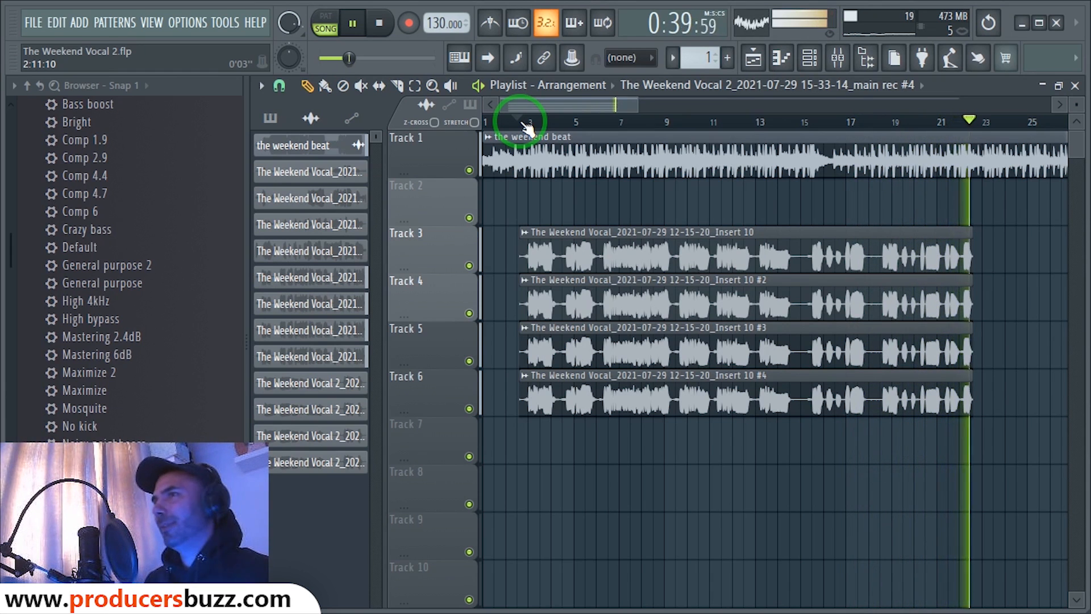
key(space)
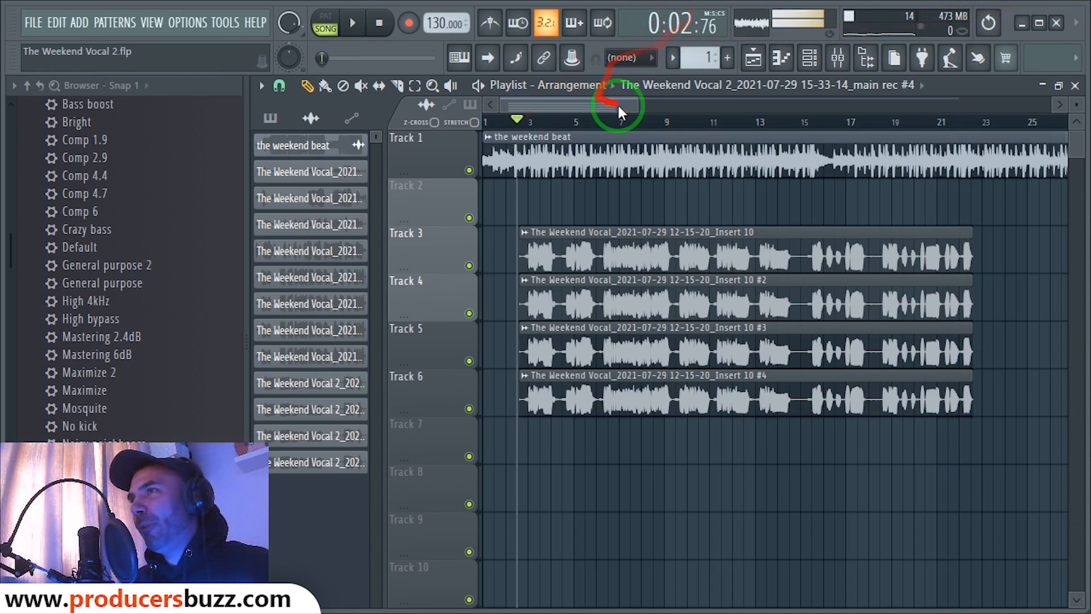
drag(637, 104, 710, 109)
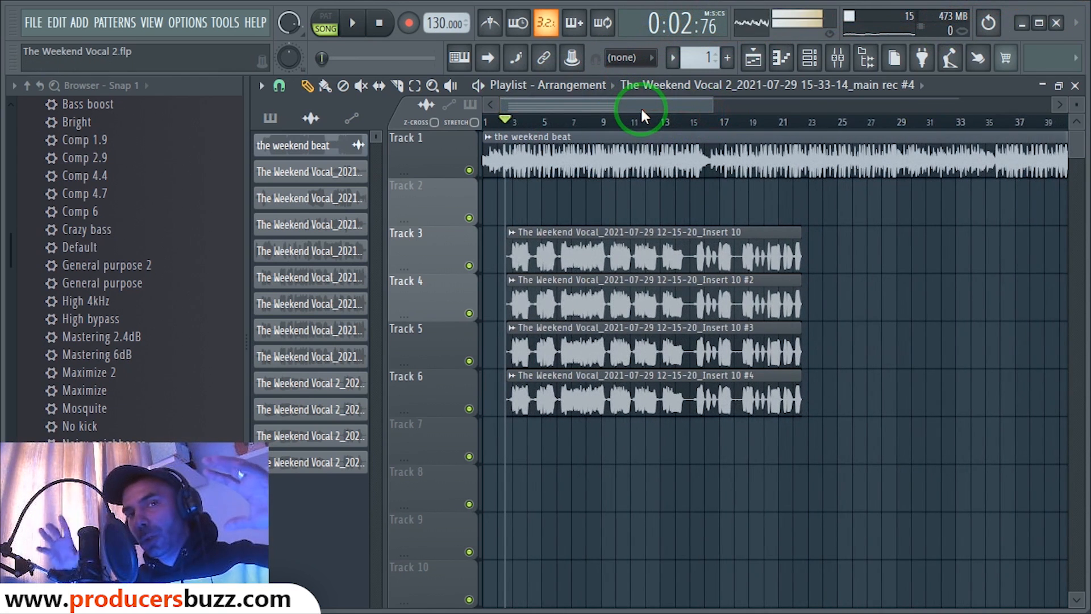